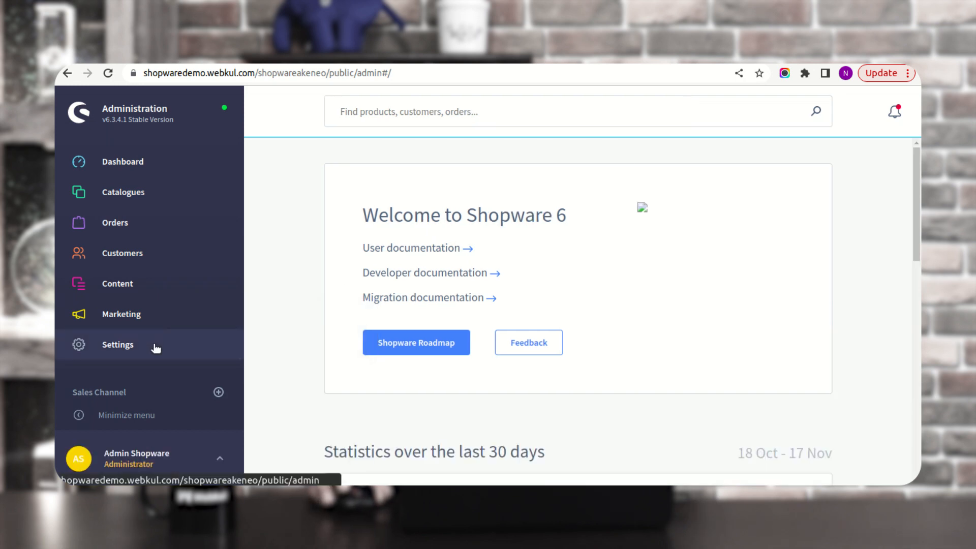
# Step: Open the list of installed plugins from Shopware's system settings, dismiss the update notice, and review the plugins down to the Shopware Akeneo Connector
pyautogui.click(155, 349)
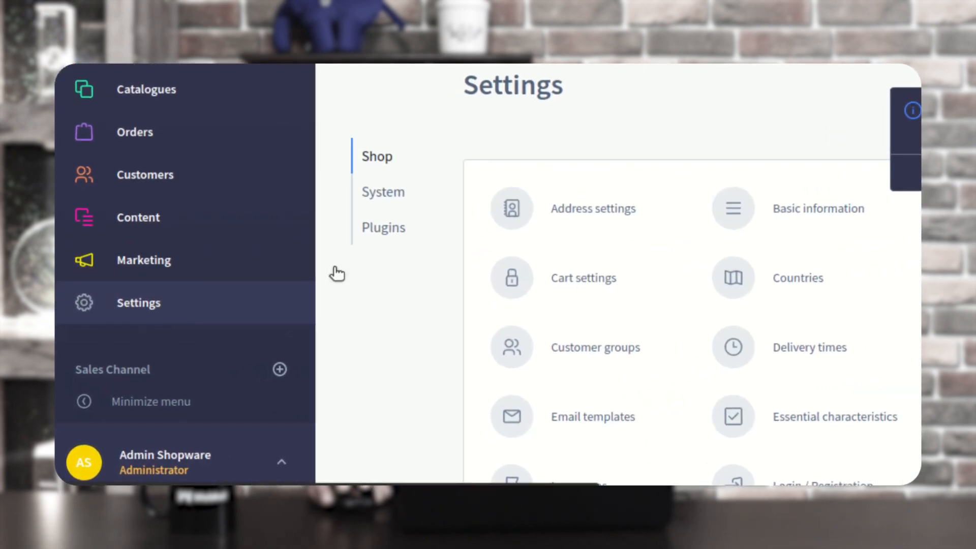
pyautogui.click(390, 231)
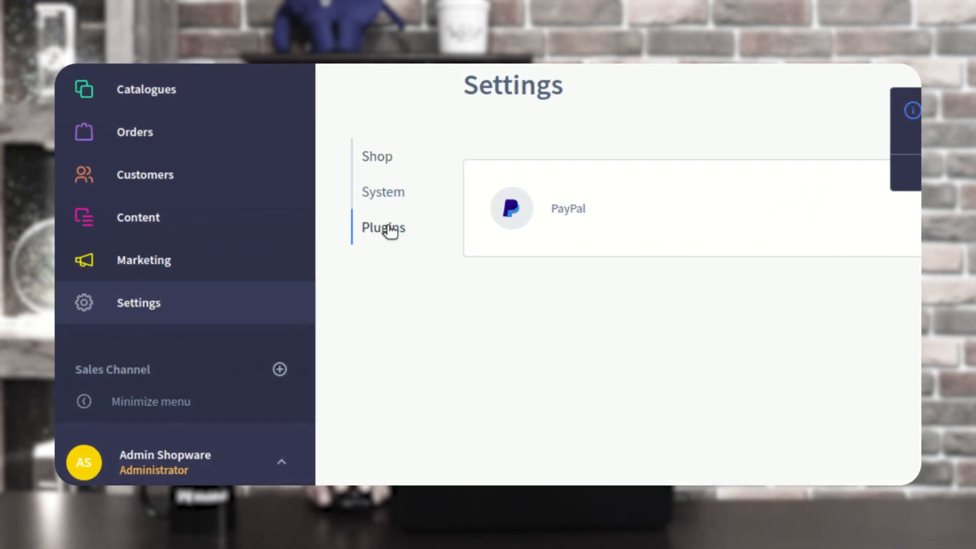
pyautogui.click(388, 196)
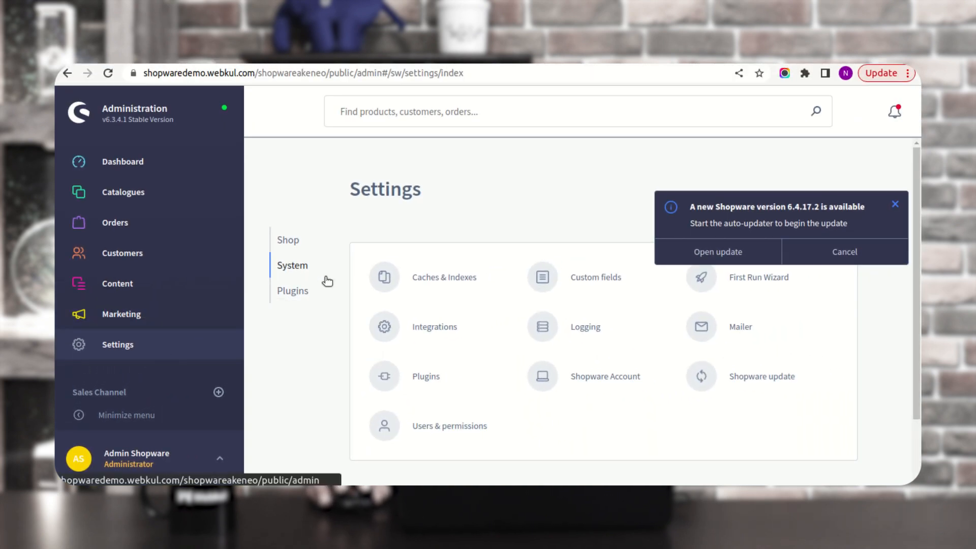
pyautogui.click(418, 381)
pyautogui.click(844, 252)
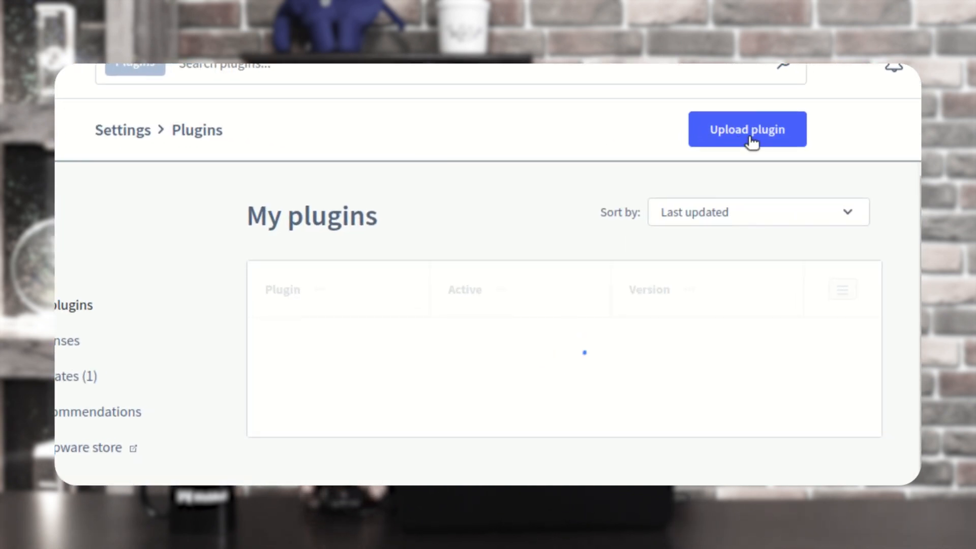
pyautogui.scroll(-4, 418, 415)
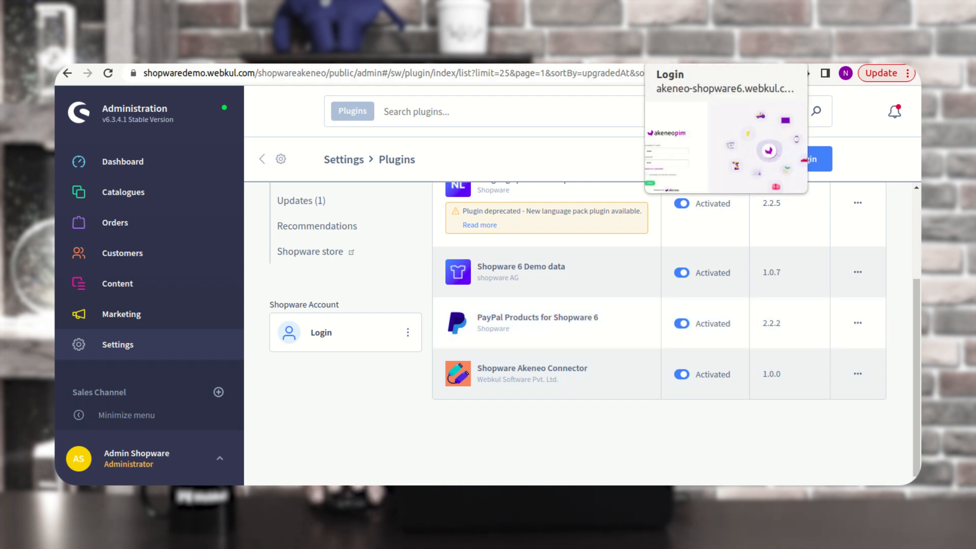
# Step: Switch to Akeneo PIM, log in with the prefilled credentials, and dismiss the saved-password warning
pyautogui.click(696, 51)
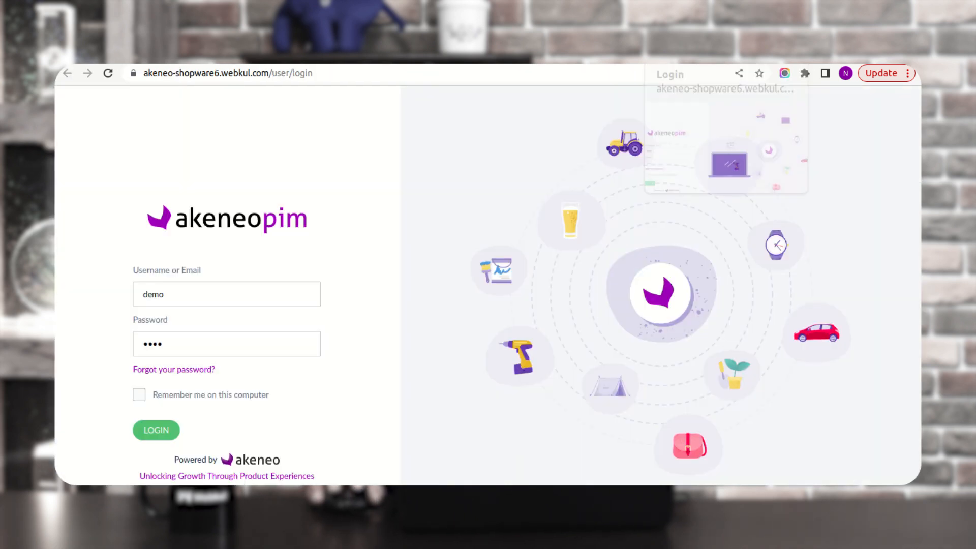
pyautogui.click(164, 431)
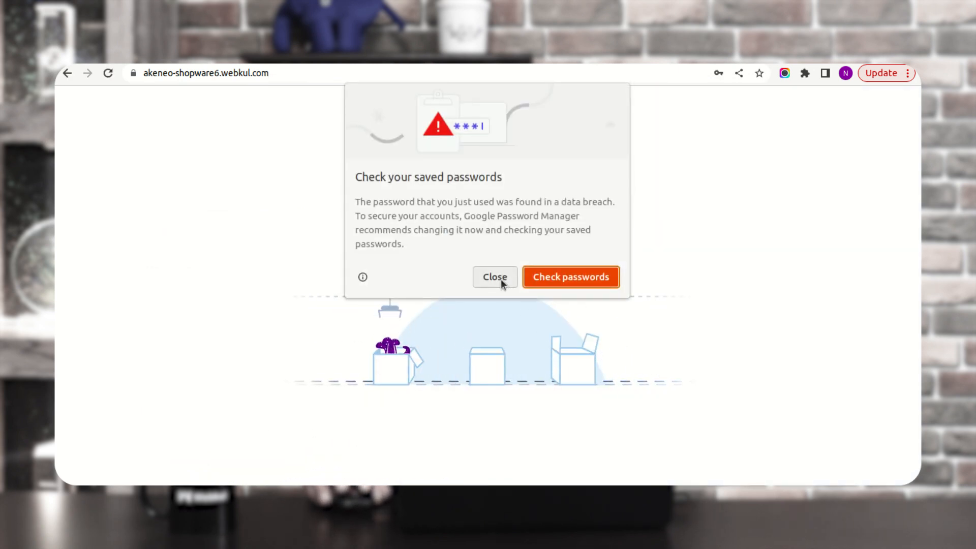
pyautogui.click(501, 279)
pyautogui.click(684, 285)
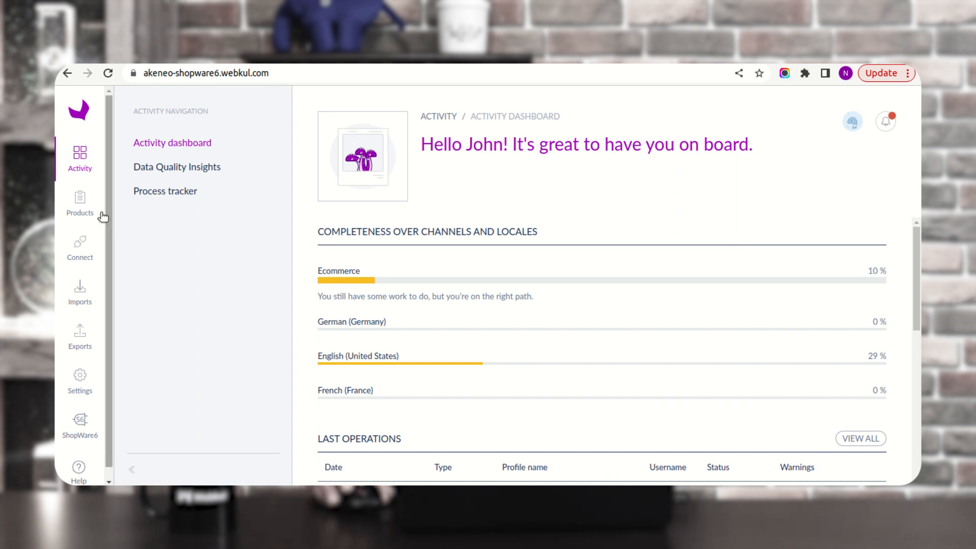
# Step: Open the ShopWare6 Connector configuration page in Akeneo PIM
pyautogui.scroll(-1, 105, 219)
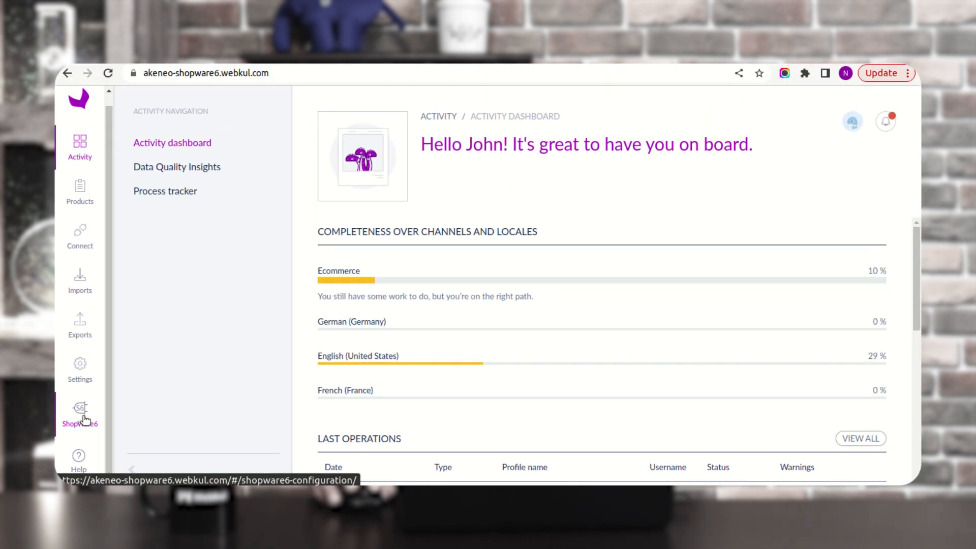
pyautogui.click(84, 417)
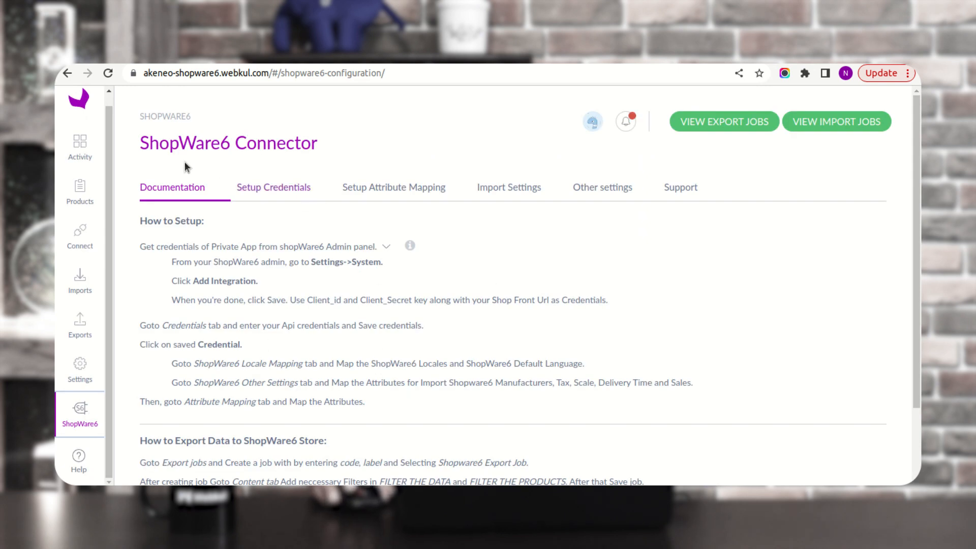
pyautogui.moveTo(141, 144); pyautogui.dragTo(315, 147)
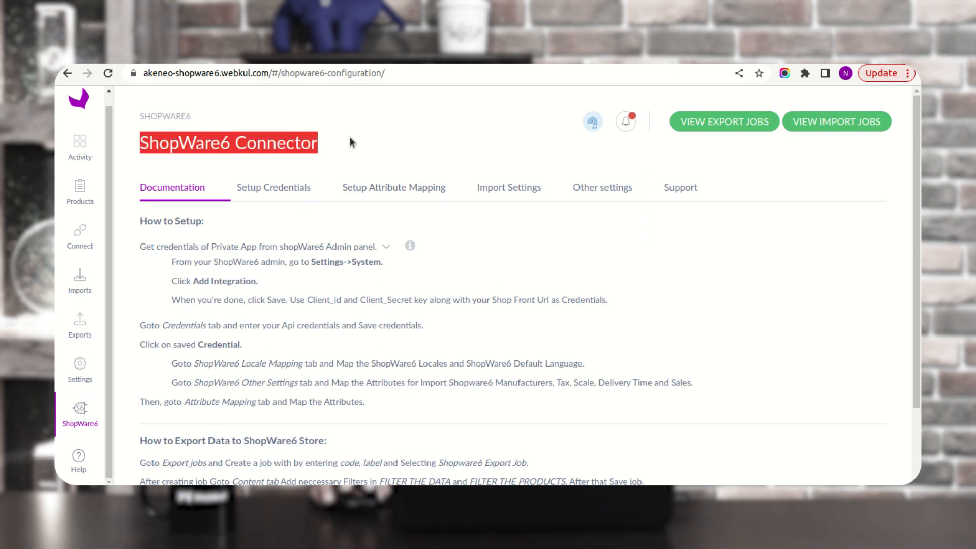
pyautogui.click(350, 136)
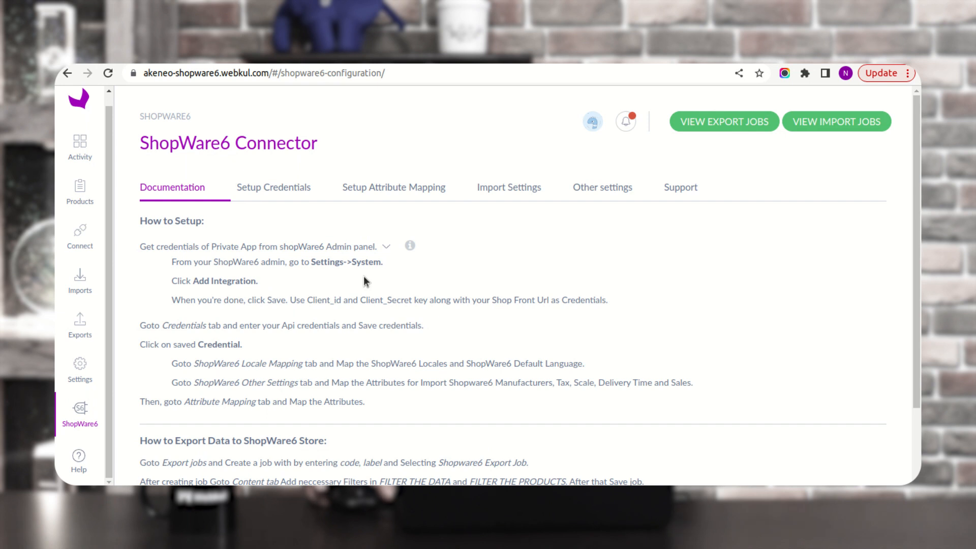
# Step: Start creating a new Shopware 6 credential in the connector and choose V6.3.x as its Shopware version
pyautogui.click(274, 192)
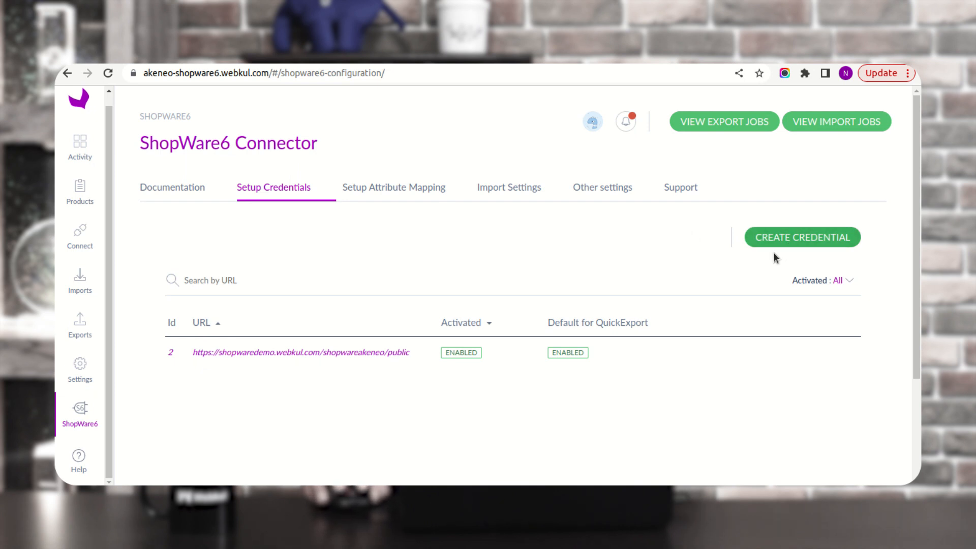
pyautogui.click(818, 242)
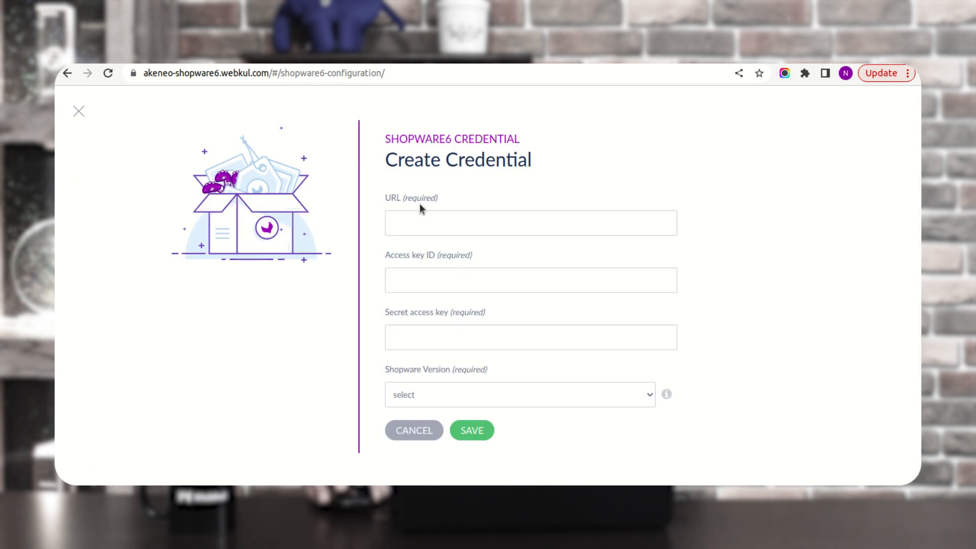
pyautogui.moveTo(386, 198); pyautogui.dragTo(438, 196)
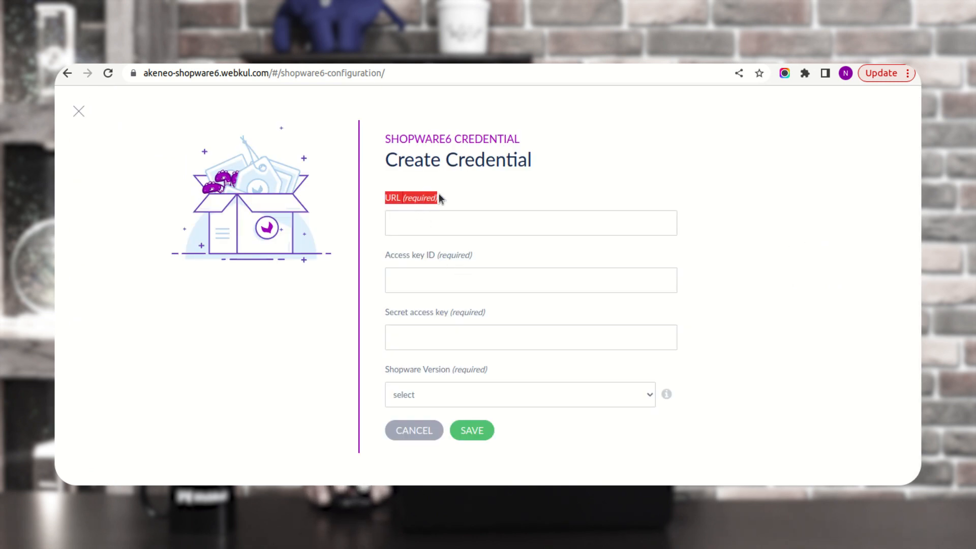
pyautogui.click(455, 195)
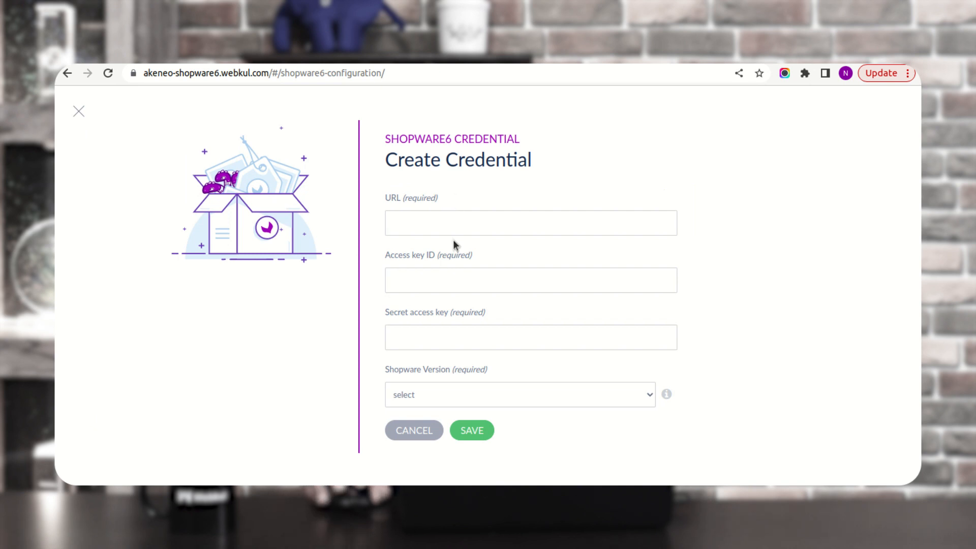
pyautogui.click(447, 394)
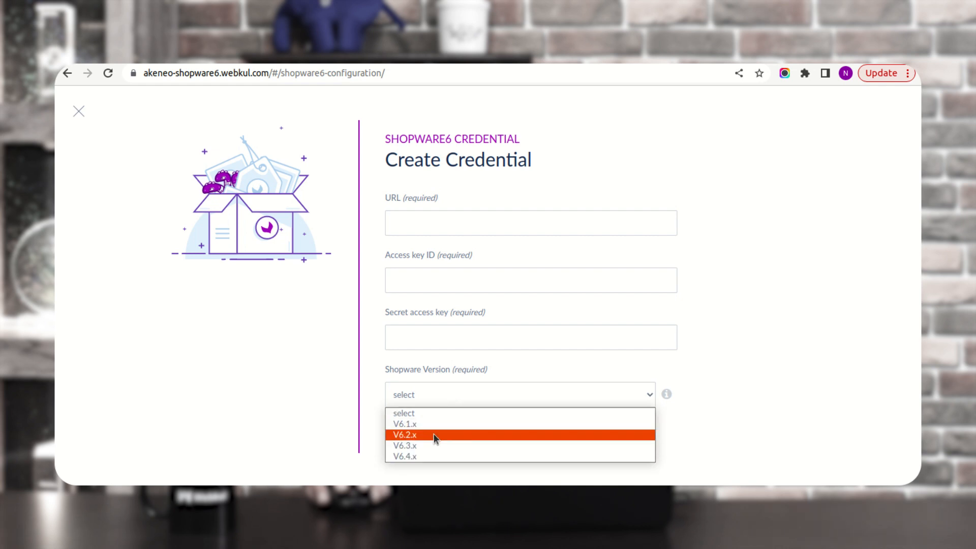
pyautogui.click(432, 442)
pyautogui.click(785, 314)
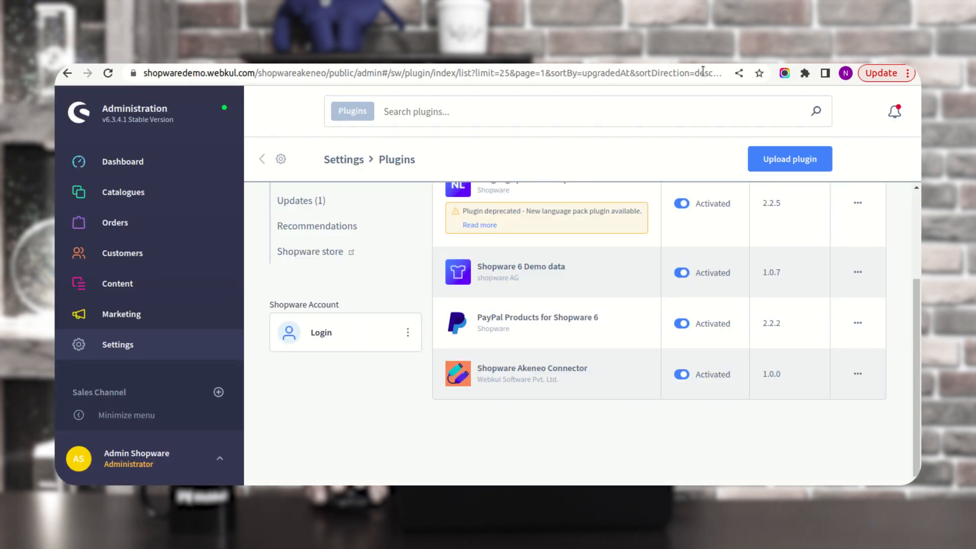
# Step: Switch to the Shopware admin and start adding a new integration from the system settings
pyautogui.click(151, 350)
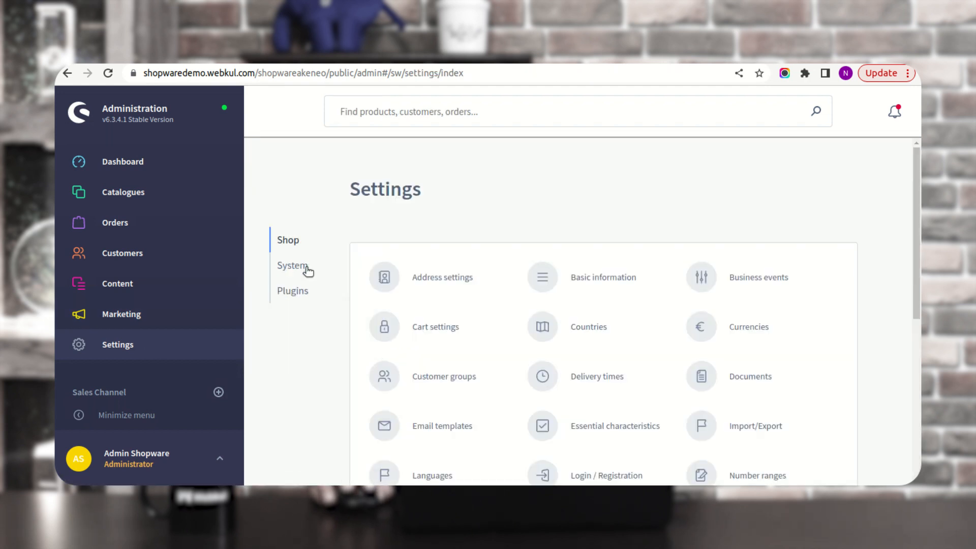
pyautogui.click(307, 267)
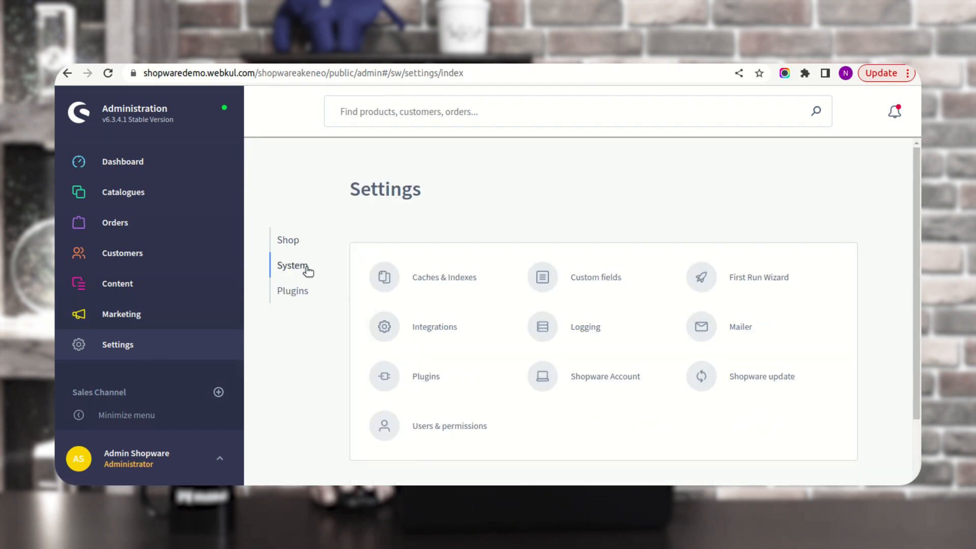
pyautogui.click(431, 331)
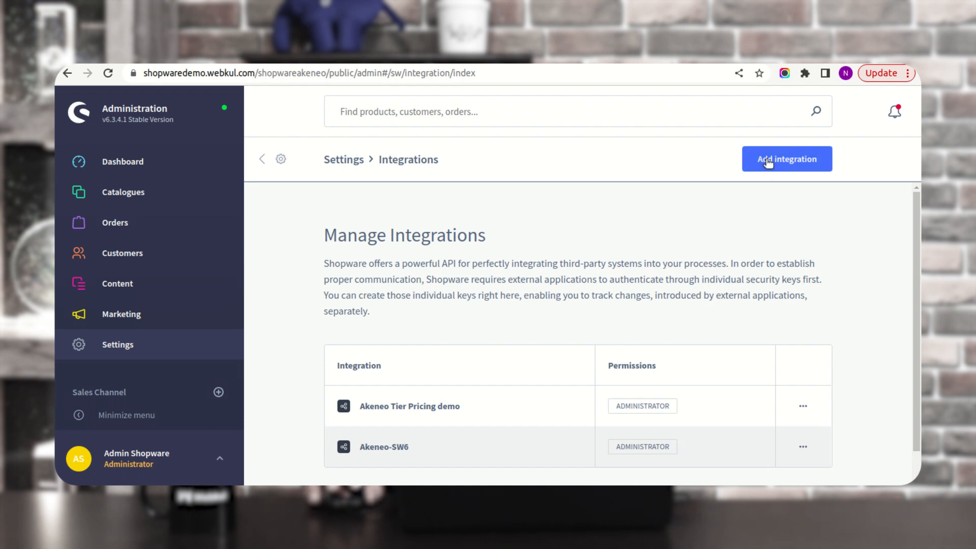
pyautogui.click(794, 160)
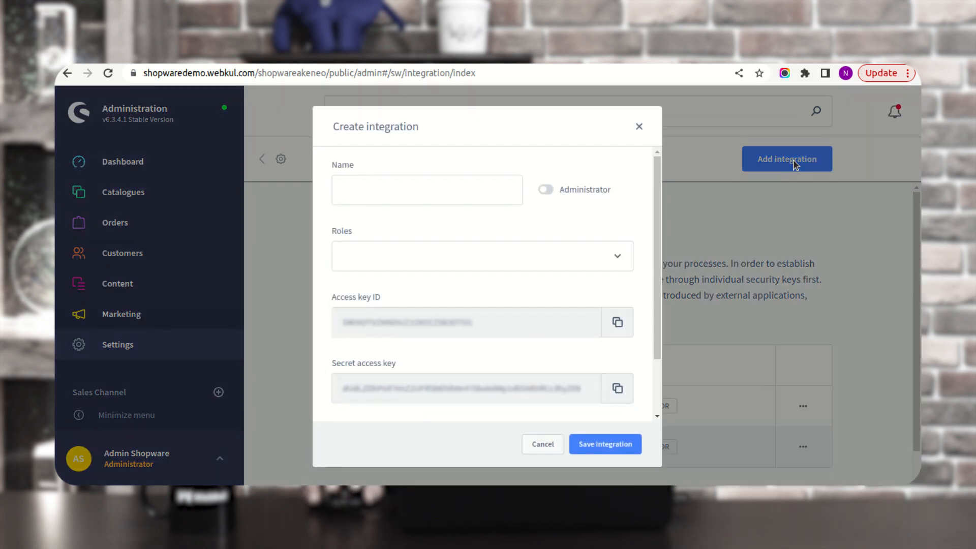
pyautogui.click(415, 189)
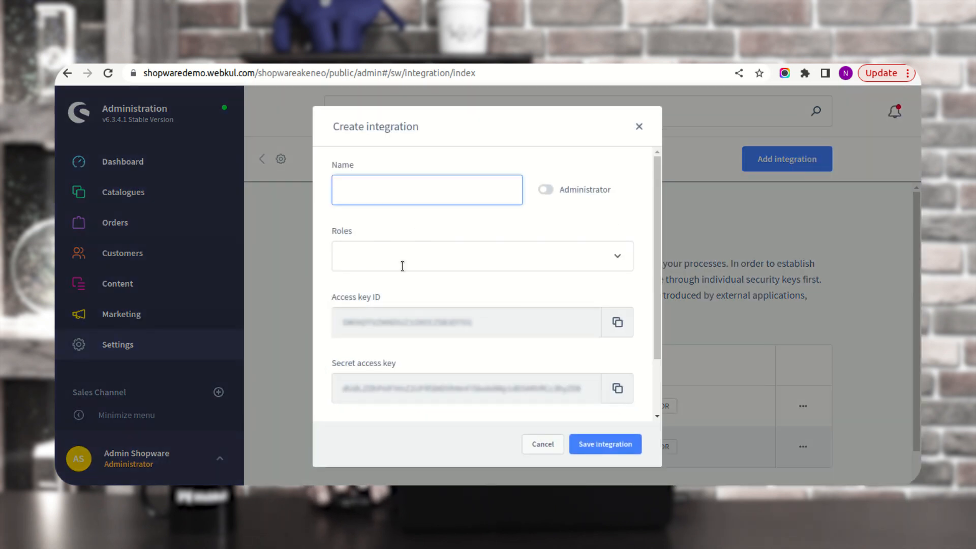
# Step: Highlight the integration's access key ID and secret access key, and locate the matching fields in Akeneo's new credential form
pyautogui.moveTo(655, 251); pyautogui.dragTo(655, 323)
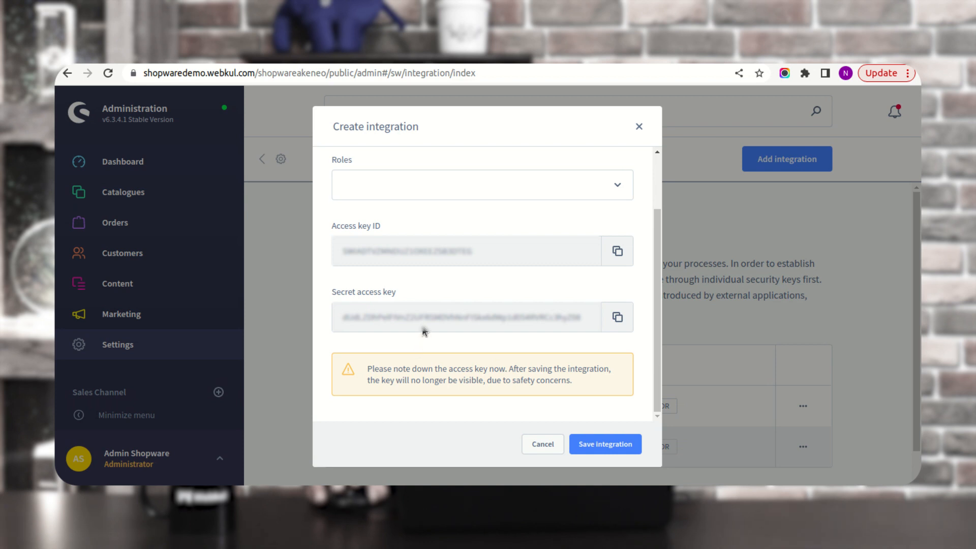
pyautogui.moveTo(342, 252); pyautogui.dragTo(483, 257)
pyautogui.moveTo(343, 317); pyautogui.dragTo(588, 319)
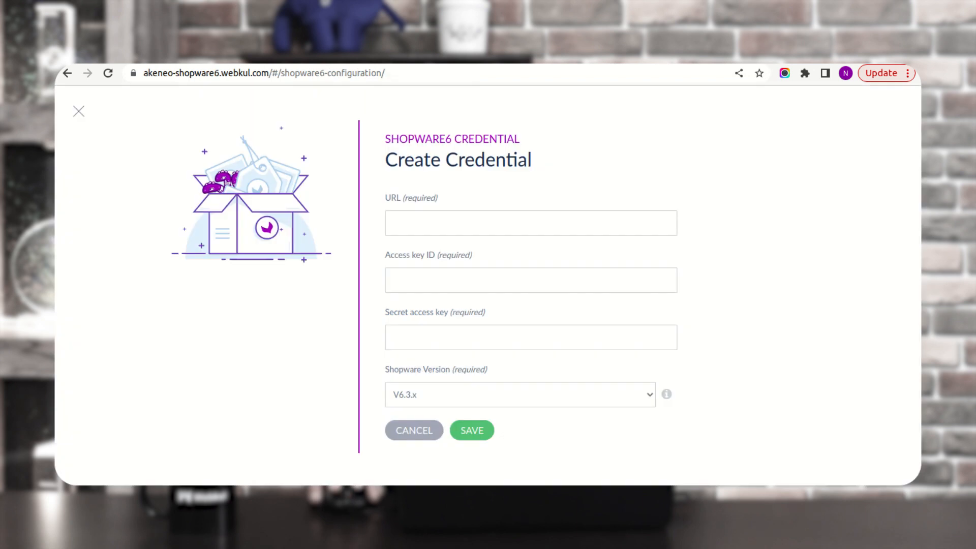
pyautogui.click(426, 280)
pyautogui.click(418, 335)
pyautogui.click(436, 279)
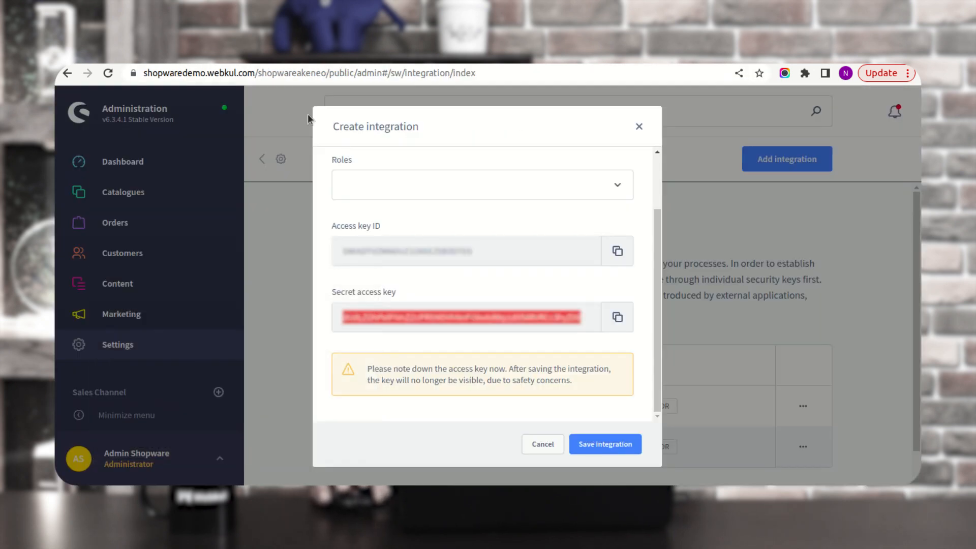
# Step: Select the Shopware shop address up to /public for the Akeneo credential's URL field, and cancel creating the credential
pyautogui.click(229, 74)
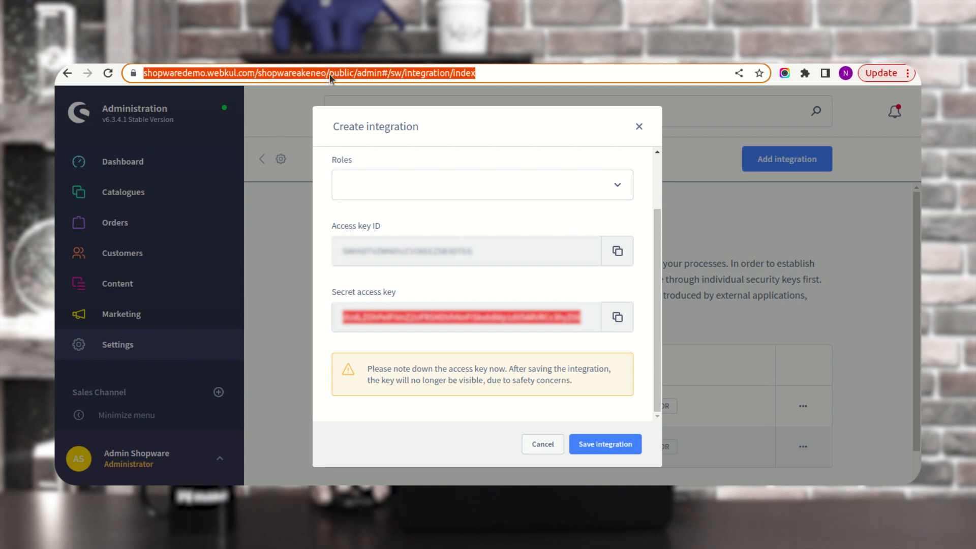
pyautogui.click(350, 74)
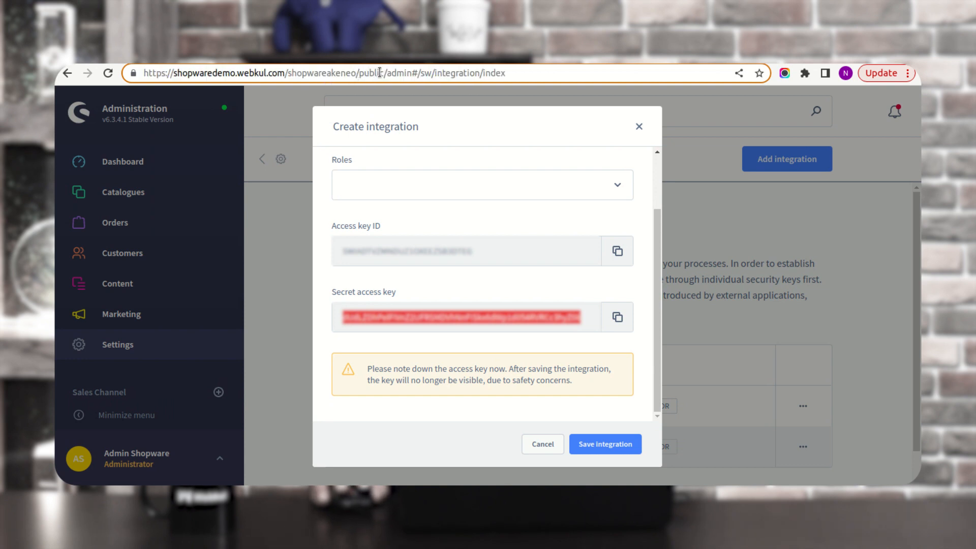
pyautogui.moveTo(383, 74); pyautogui.dragTo(139, 66)
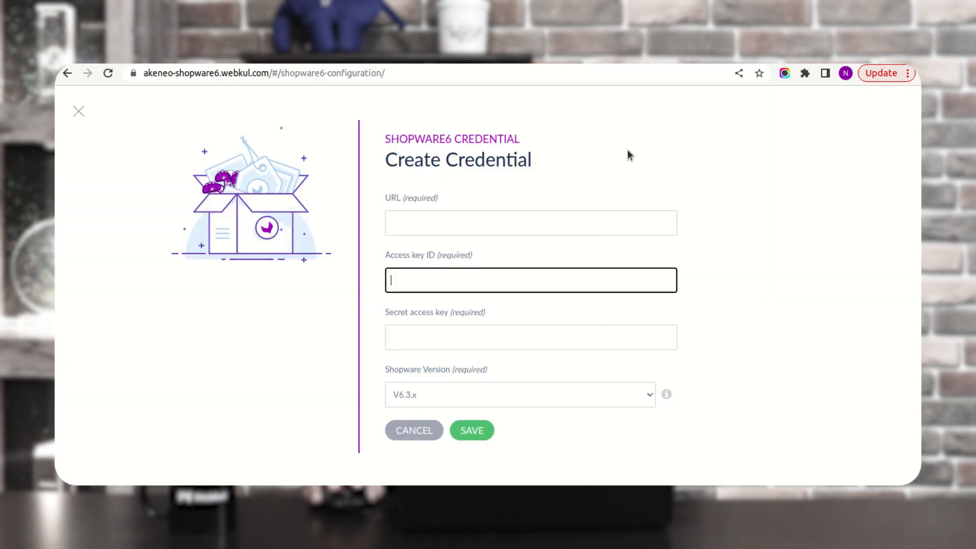
pyautogui.click(444, 216)
pyautogui.click(488, 458)
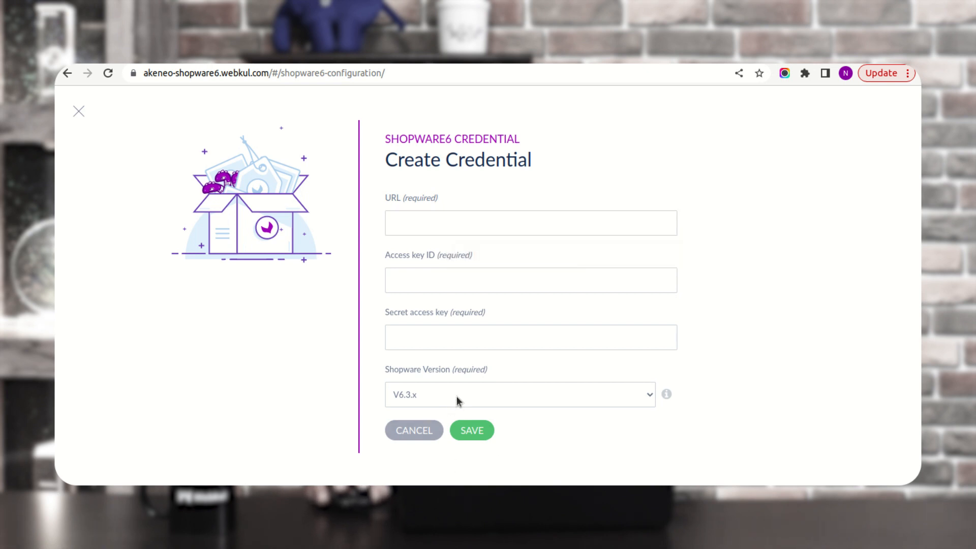
pyautogui.click(426, 436)
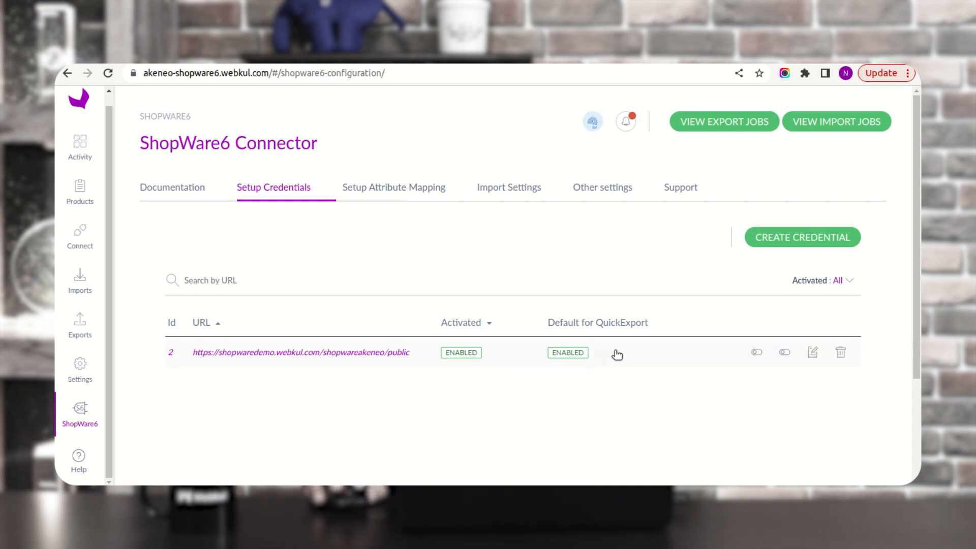
# Step: Open the existing credential for the shopwareakeneo shop and examine its URL, Shopware version, key fields, store currency and locale mapping
pyautogui.click(396, 355)
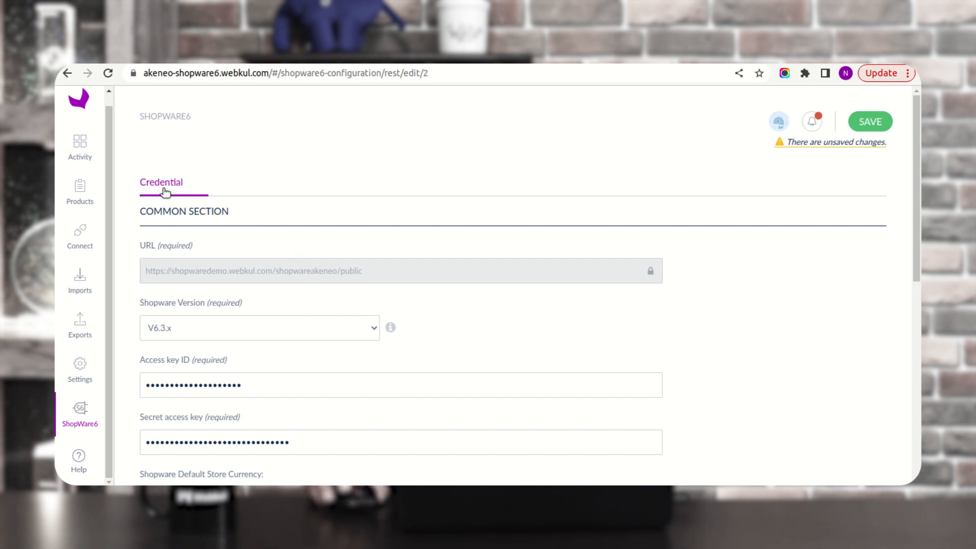
pyautogui.scroll(-2, 839, 223)
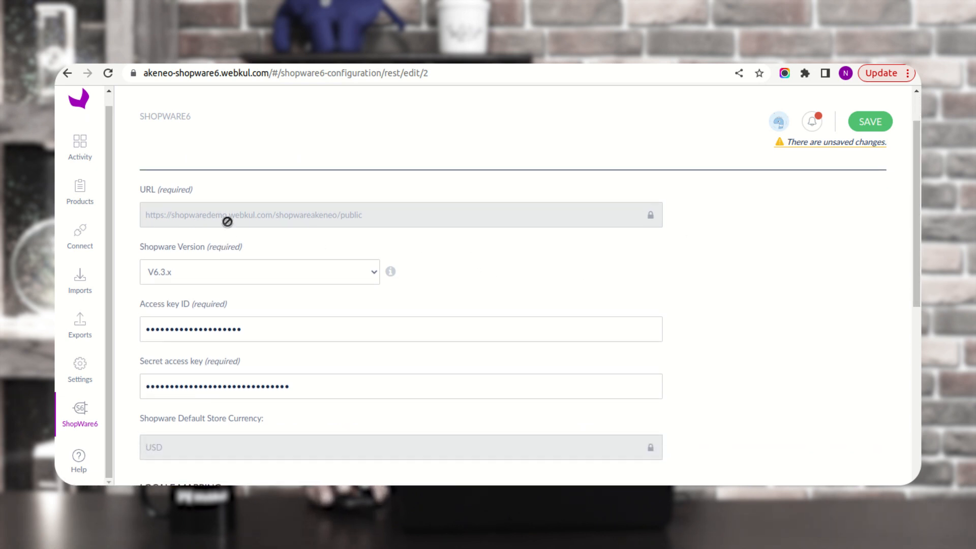
pyautogui.moveTo(383, 217); pyautogui.dragTo(141, 218)
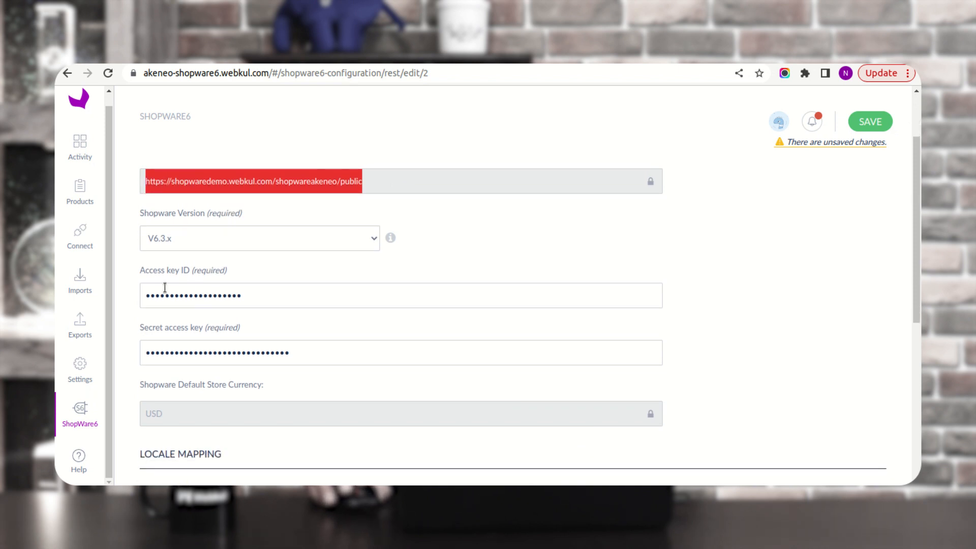
pyautogui.scroll(-1, 173, 289)
pyautogui.scroll(-3, 233, 304)
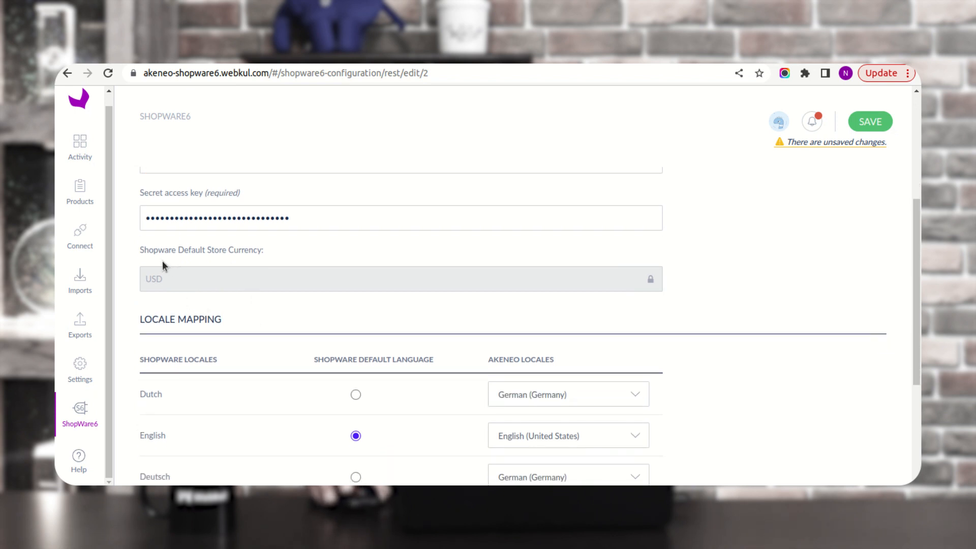
# Step: Examine the credential's default store currency and locate its locale mapping and currency mapping sections
pyautogui.moveTo(153, 250); pyautogui.dragTo(260, 246)
pyautogui.click(277, 246)
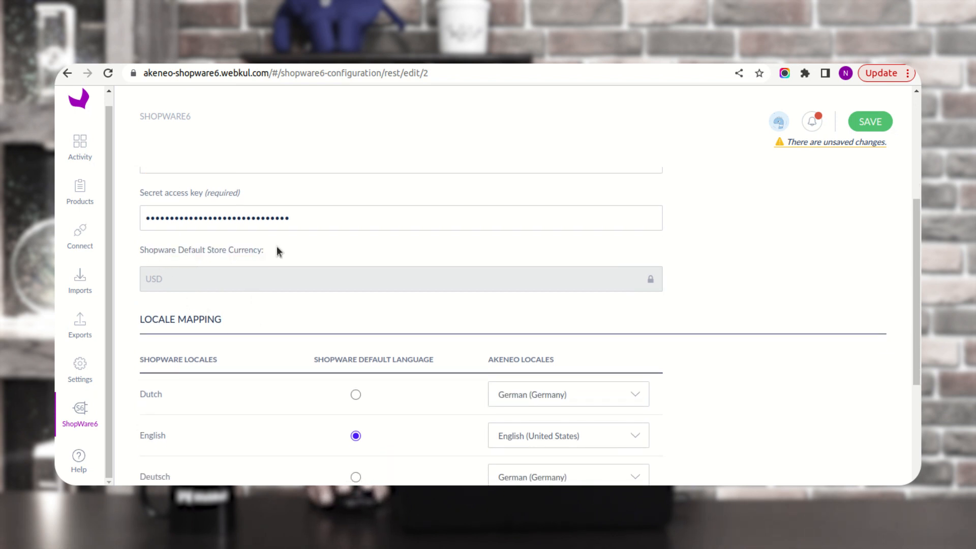
pyautogui.scroll(-2, 215, 311)
pyautogui.moveTo(148, 257); pyautogui.dragTo(230, 266)
pyautogui.scroll(-2, 232, 328)
pyautogui.moveTo(147, 384); pyautogui.dragTo(239, 384)
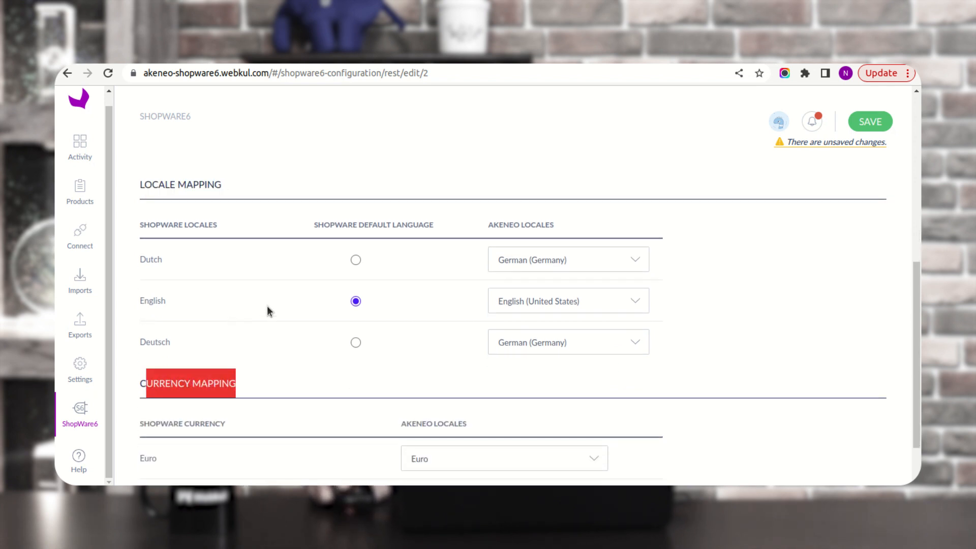
# Step: Compare the Shopware and Akeneo locale columns, view the locale choices for Dutch without changing them, and inspect the Shopware default language column
pyautogui.moveTo(149, 225); pyautogui.dragTo(215, 225)
pyautogui.moveTo(499, 224); pyautogui.dragTo(556, 227)
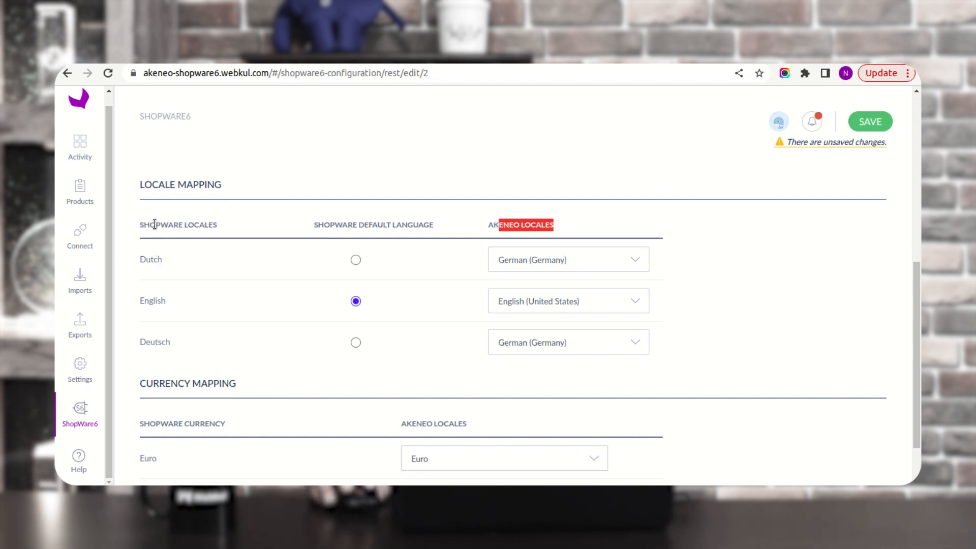
pyautogui.moveTo(154, 224); pyautogui.dragTo(224, 222)
pyautogui.click(548, 261)
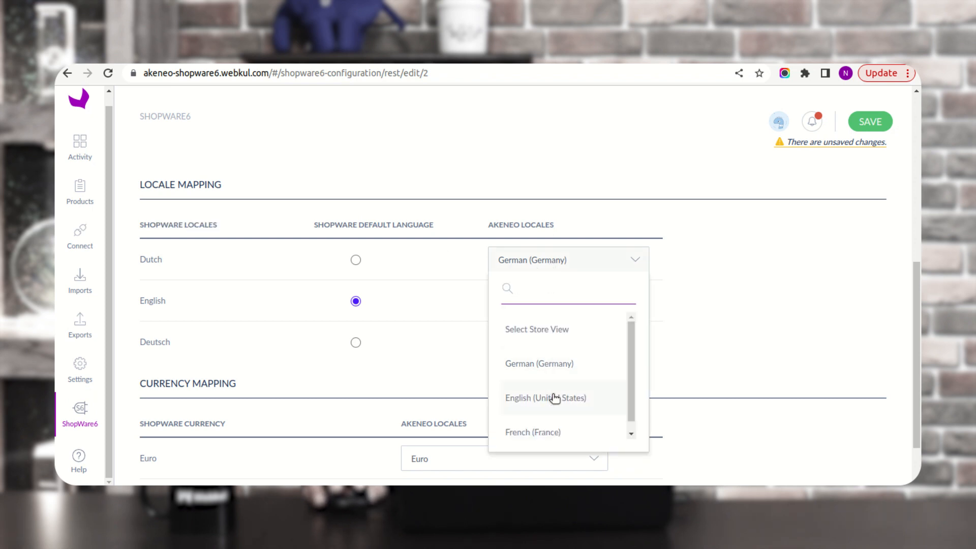
pyautogui.click(709, 273)
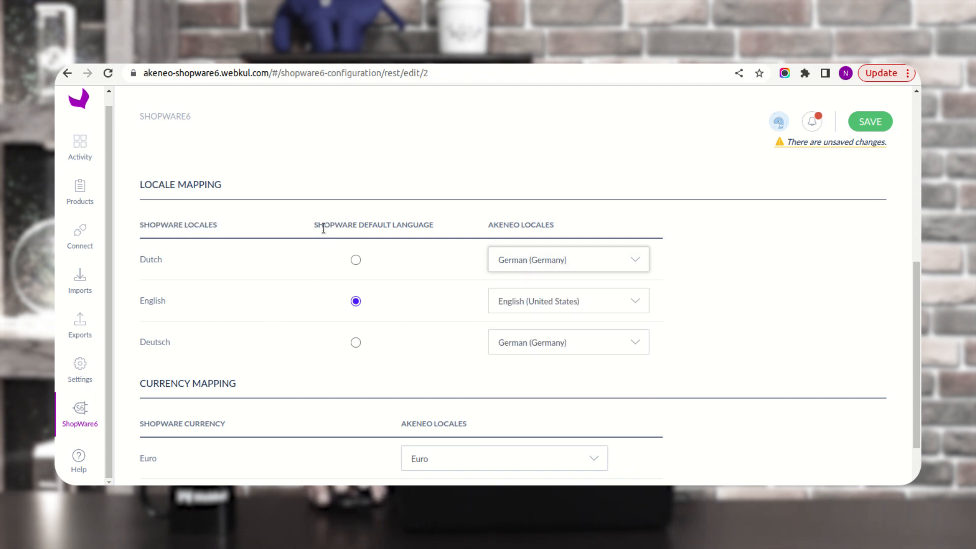
pyautogui.moveTo(319, 224); pyautogui.dragTo(434, 225)
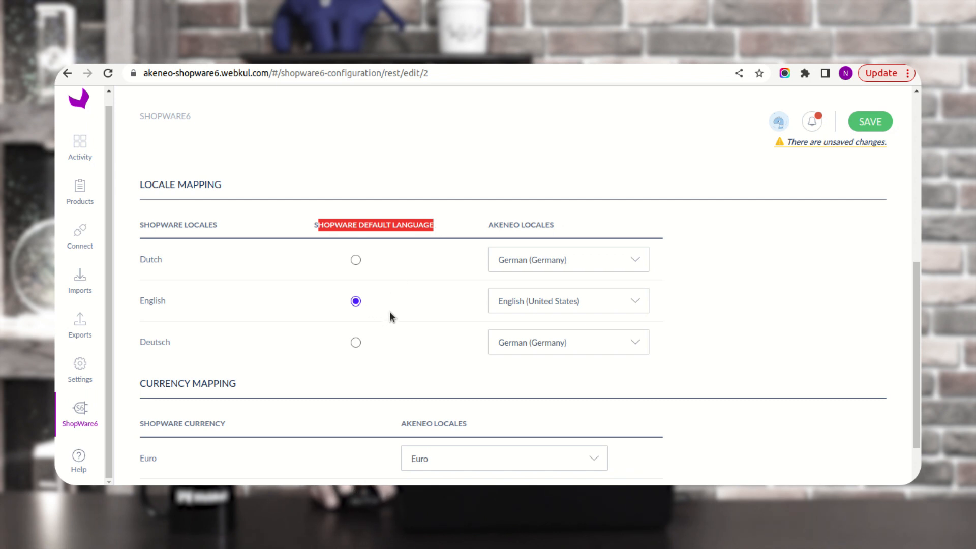
# Step: Review the credential's currency mapping for Euro and US-Dollar
pyautogui.scroll(-2, 393, 311)
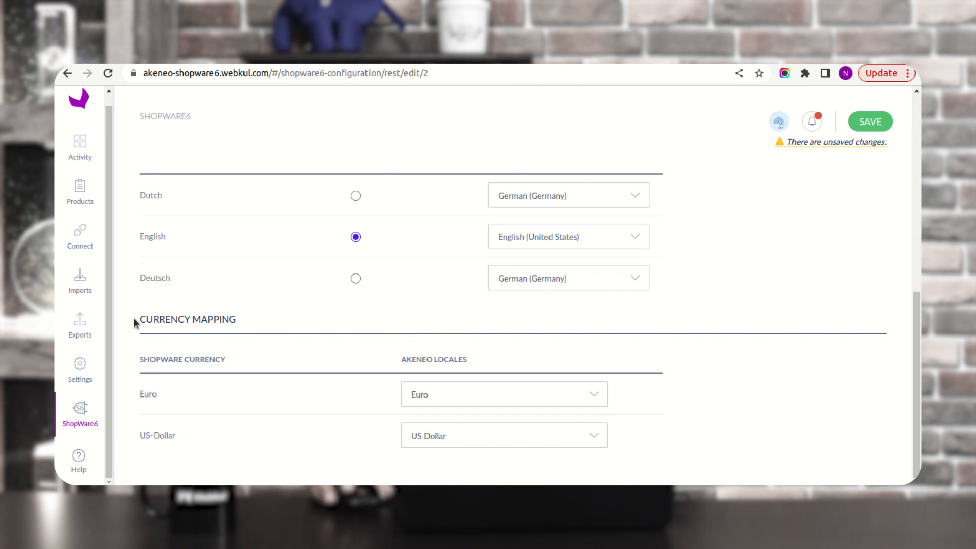
pyautogui.moveTo(150, 360); pyautogui.dragTo(468, 395)
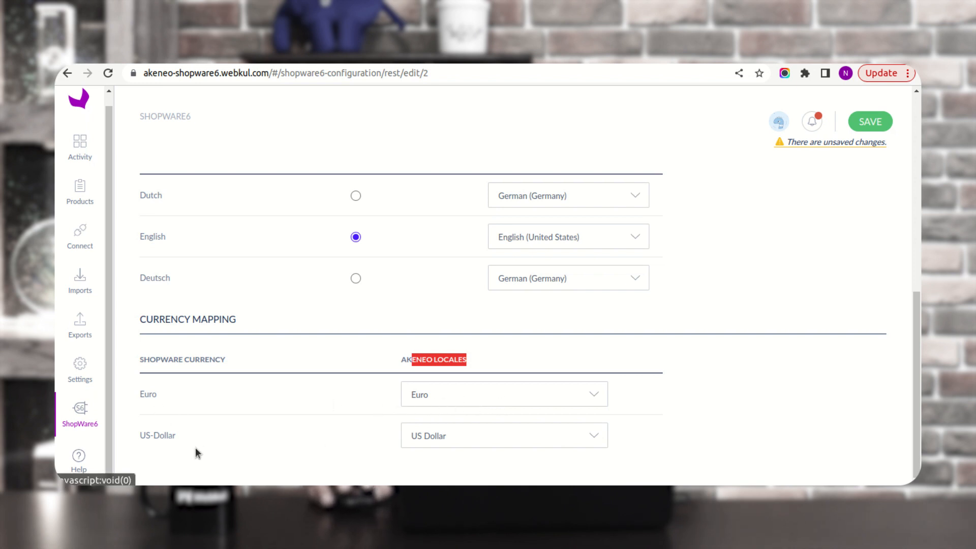
pyautogui.scroll(8, 865, 346)
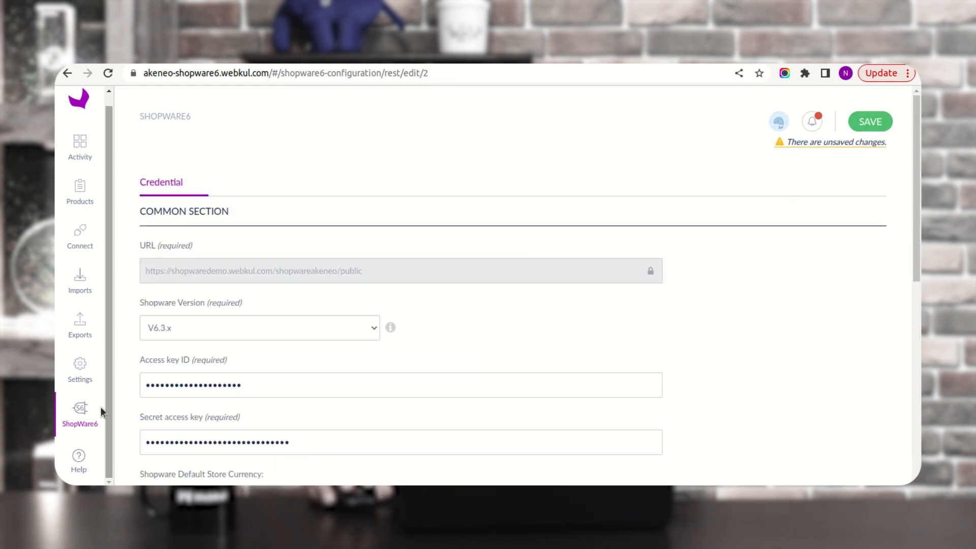
# Step: Return to the ShopWare6 connector's main page and open its attribute mapping setup
pyautogui.click(82, 413)
pyautogui.click(589, 164)
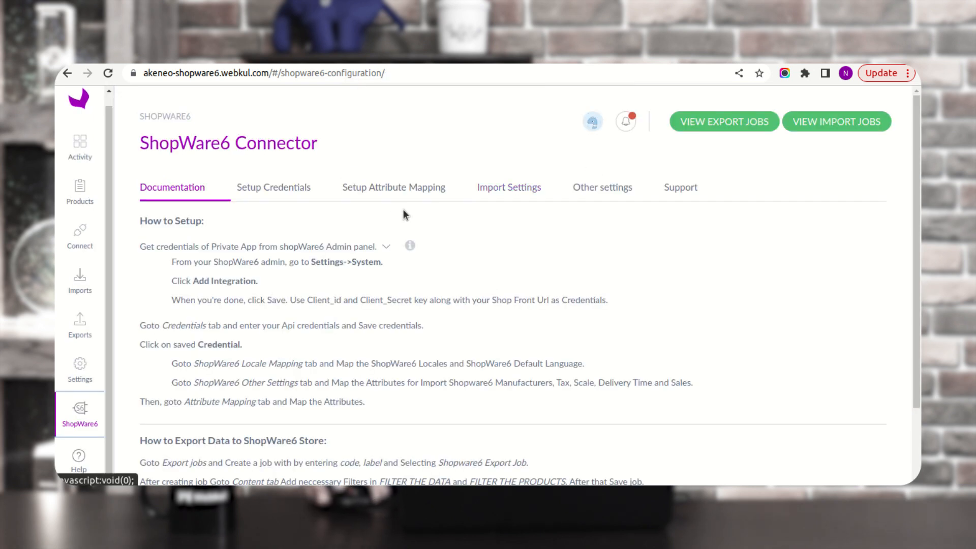
pyautogui.click(279, 193)
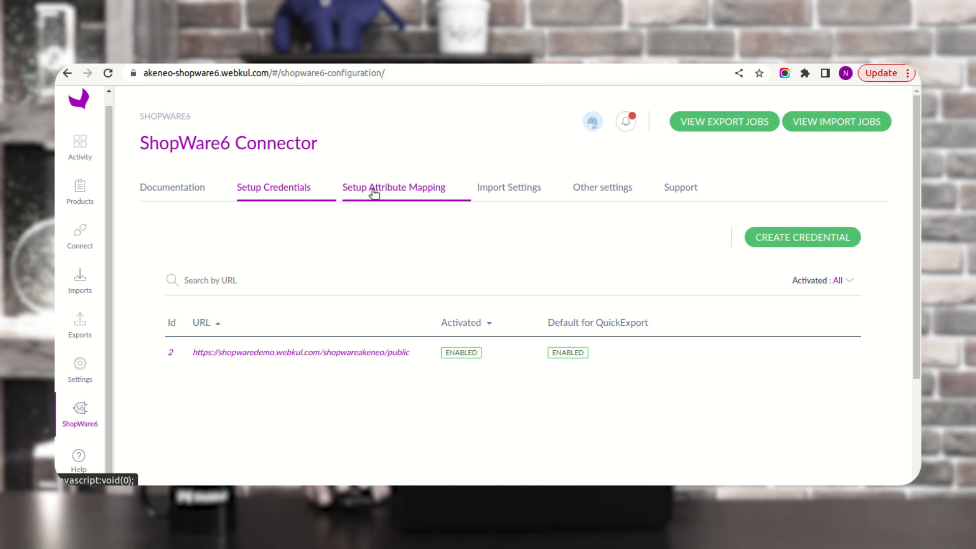
pyautogui.click(399, 196)
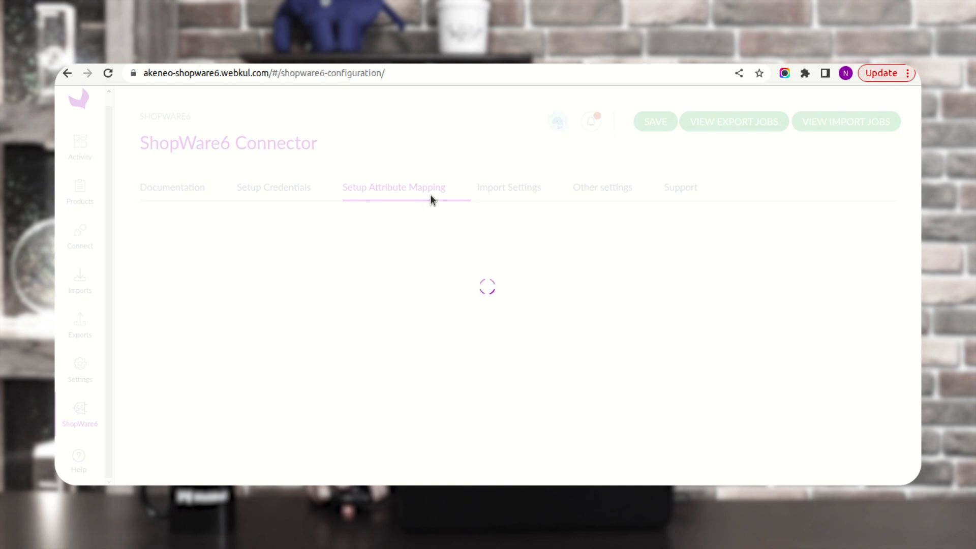
# Step: Examine how the Shopware fields map to Akeneo fields, variant fields and default values, from Name through Selling unit
pyautogui.moveTo(917, 172); pyautogui.dragTo(910, 137)
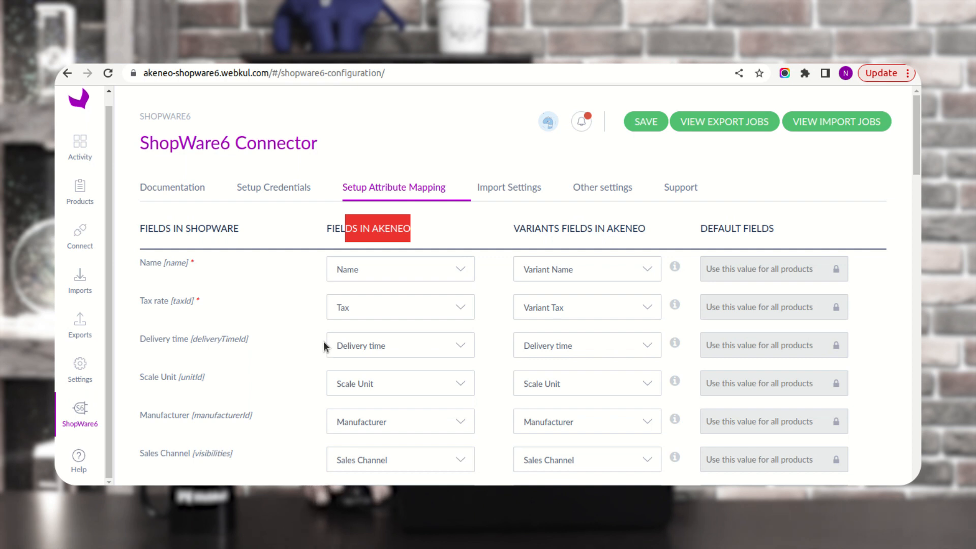
pyautogui.scroll(-1, 315, 339)
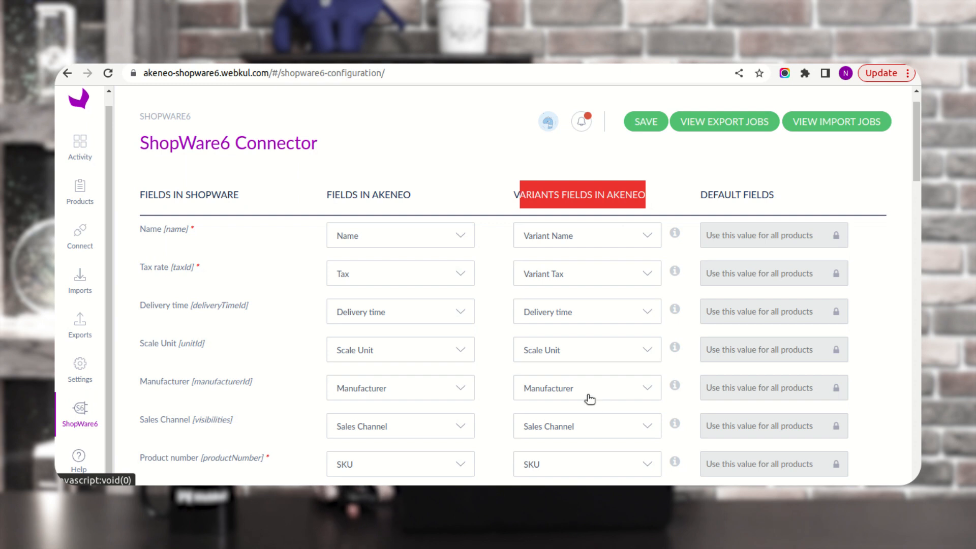
pyautogui.scroll(-2, 573, 383)
pyautogui.scroll(-5, 337, 348)
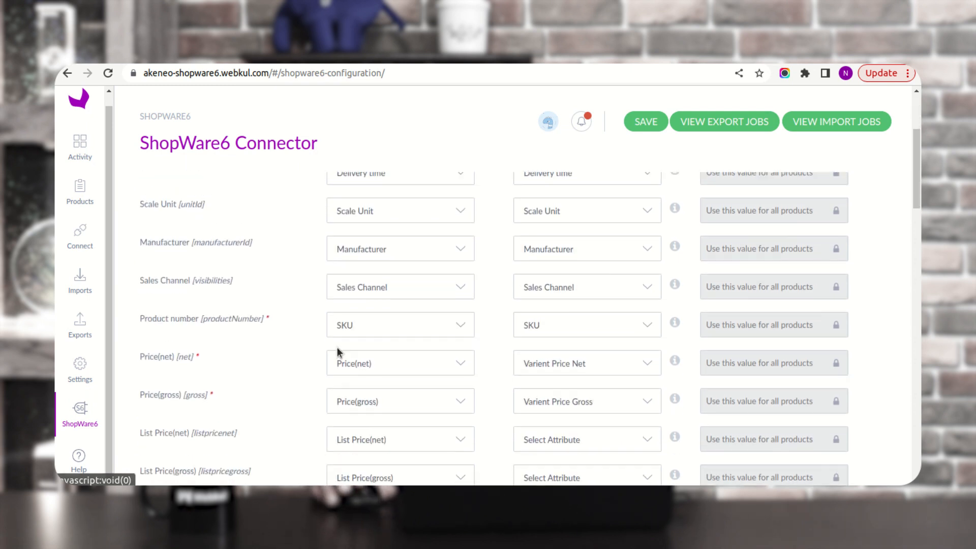
pyautogui.scroll(-1, 336, 346)
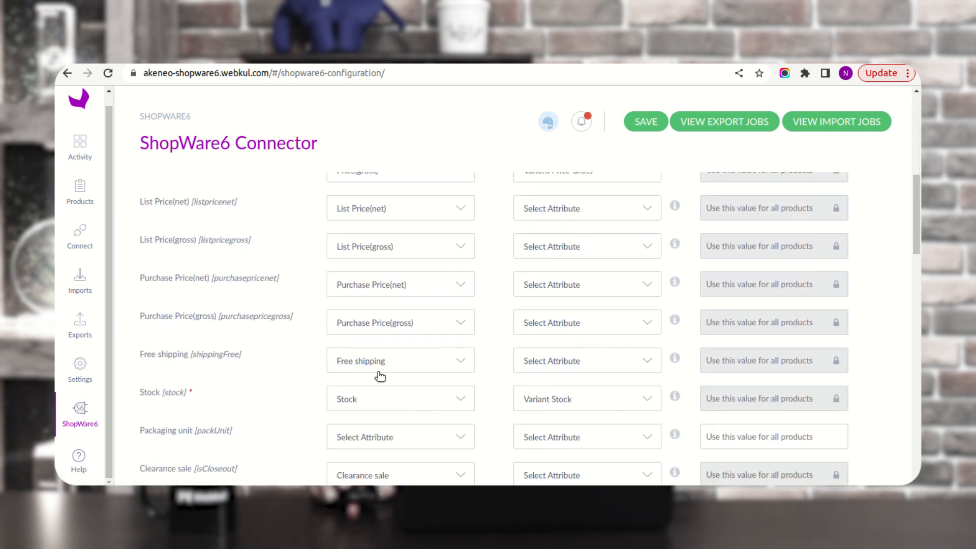
pyautogui.scroll(-2, 223, 333)
pyautogui.scroll(-6, 223, 333)
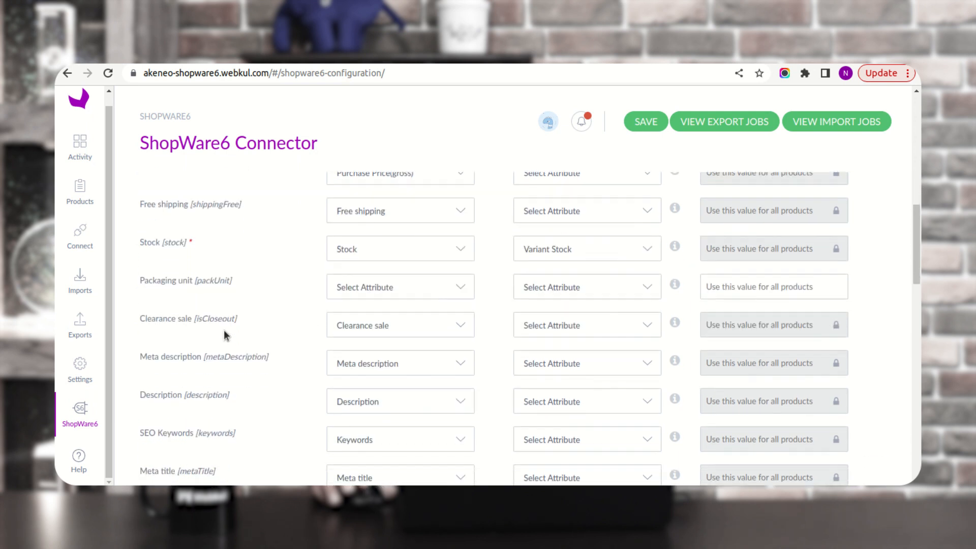
pyautogui.scroll(-8, 225, 330)
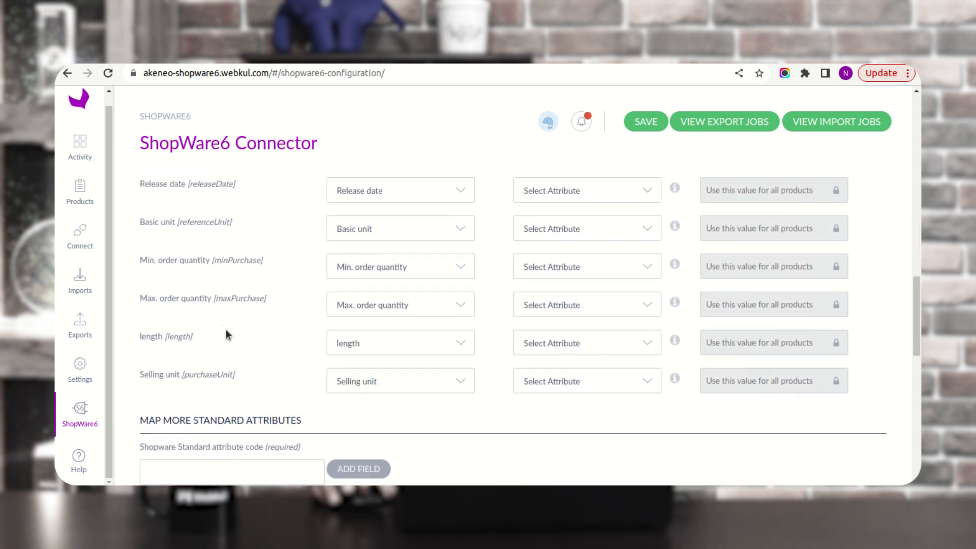
# Step: Examine the section for mapping more standard attributes, its attribute code field, and the Selling unit row as an example mapping
pyautogui.moveTo(147, 227); pyautogui.dragTo(291, 227)
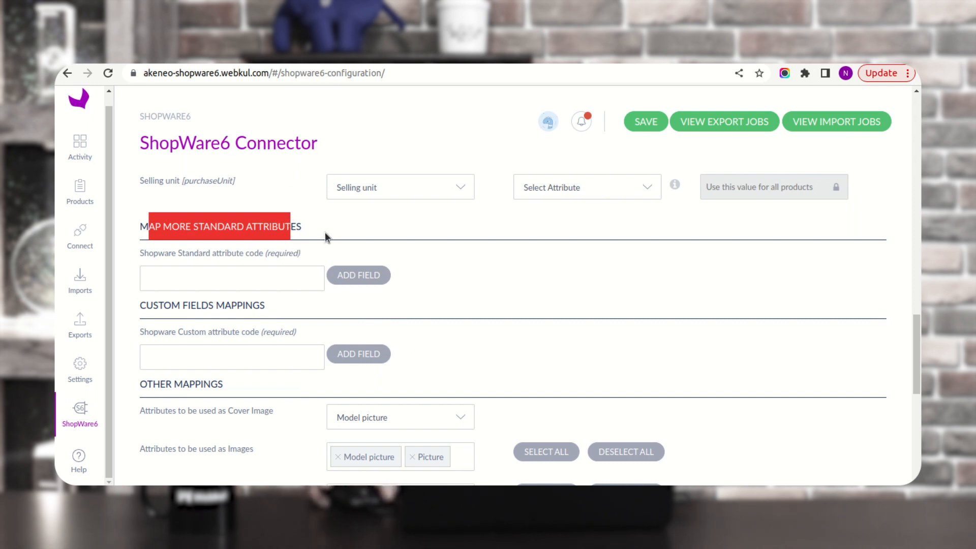
pyautogui.click(199, 276)
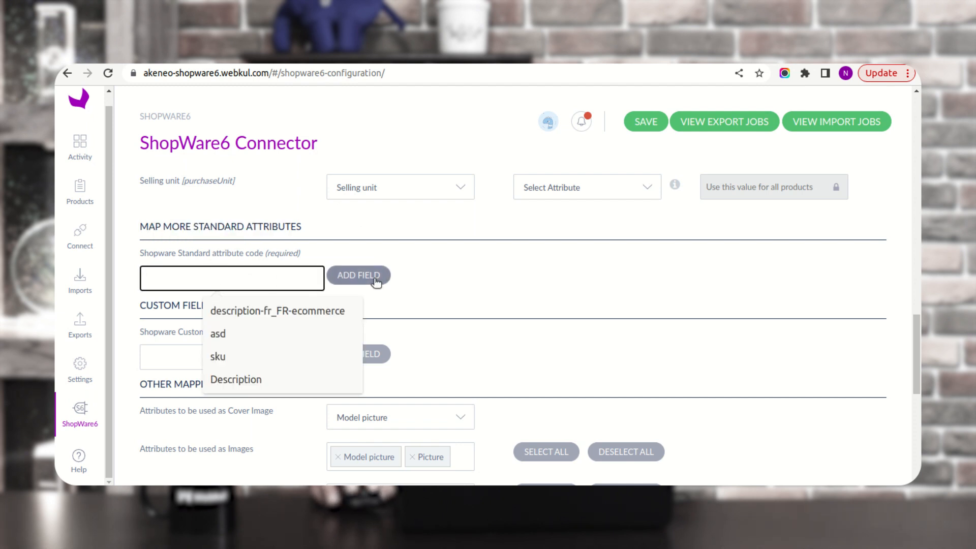
pyautogui.click(491, 280)
pyautogui.moveTo(166, 181); pyautogui.dragTo(300, 183)
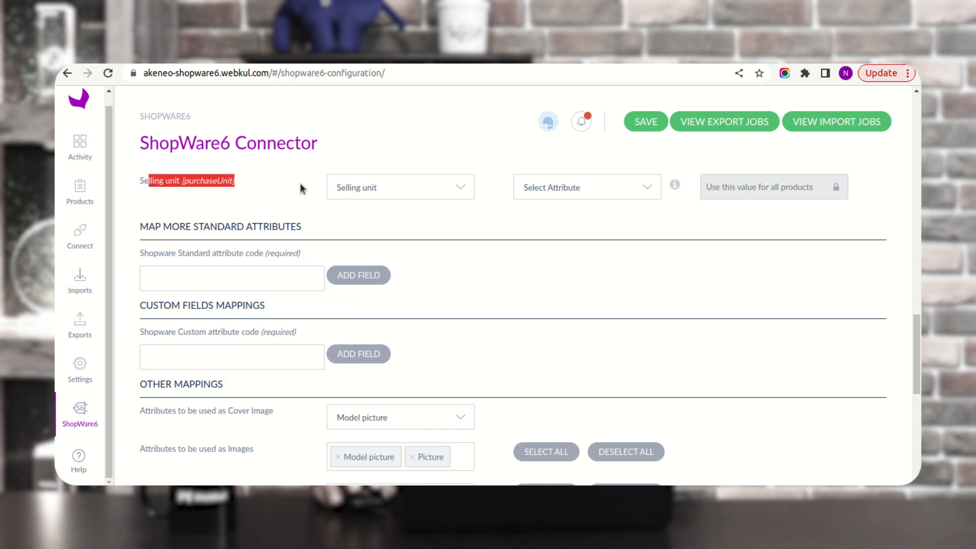
pyautogui.click(179, 200)
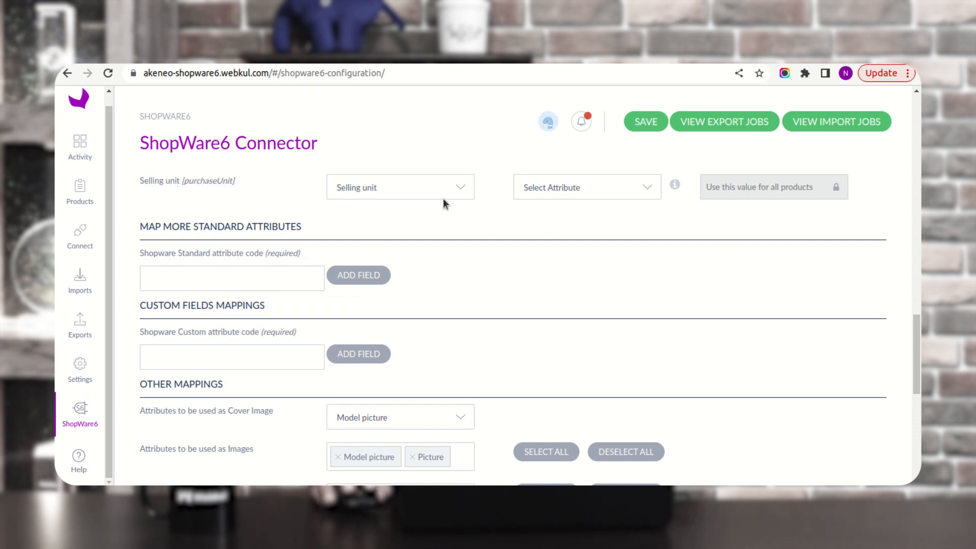
pyautogui.scroll(1, 555, 231)
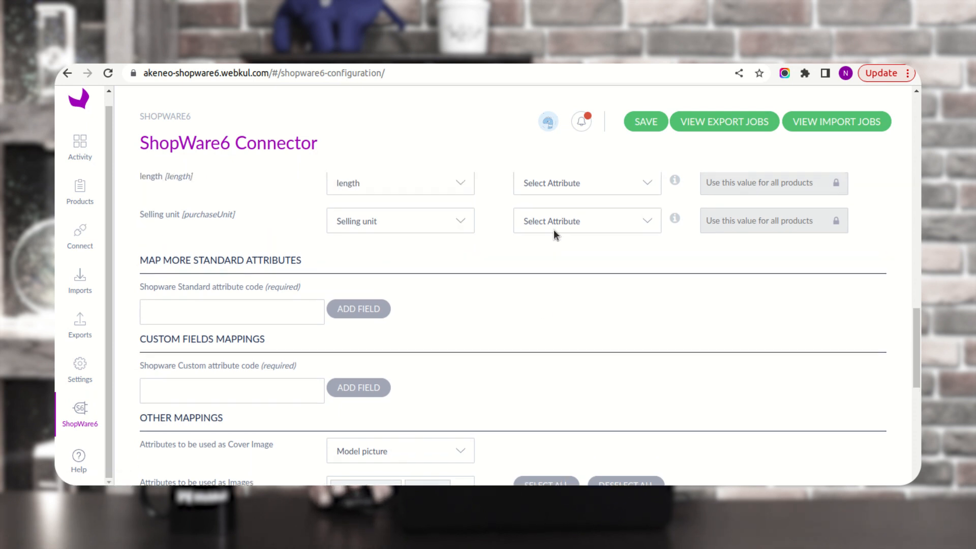
pyautogui.scroll(-2, 554, 229)
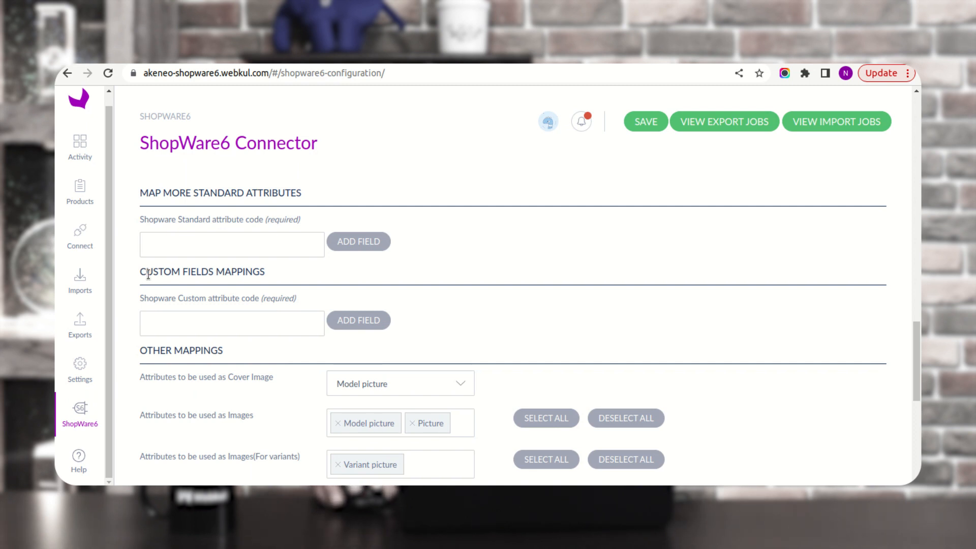
# Step: Examine the custom fields mappings section and its Shopware custom attribute code field
pyautogui.moveTo(149, 275); pyautogui.dragTo(261, 273)
pyautogui.click(278, 274)
pyautogui.moveTo(145, 299); pyautogui.dragTo(288, 309)
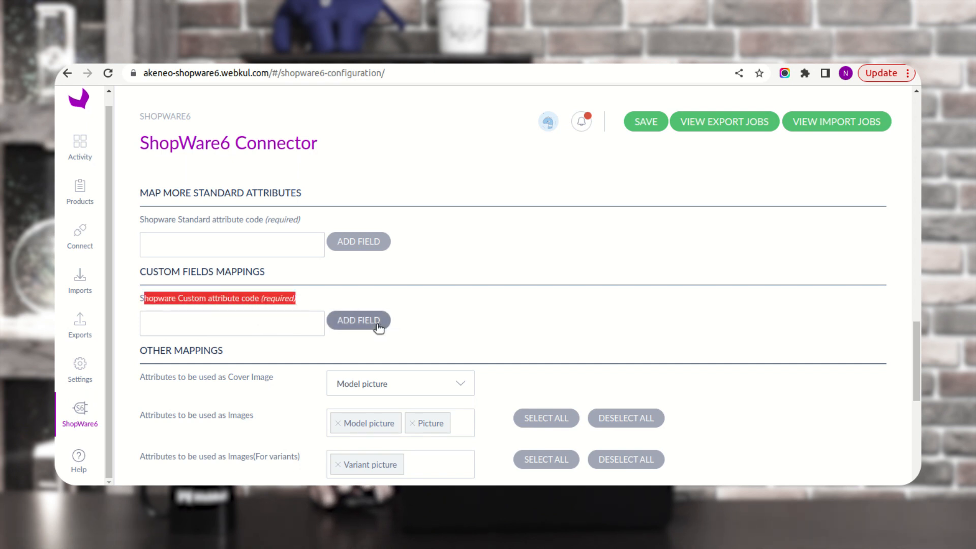
pyautogui.click(445, 319)
# Step: Inspect the Selling unit row's field code and Akeneo mapping as a model for additional field mappings
pyautogui.scroll(3, 356, 313)
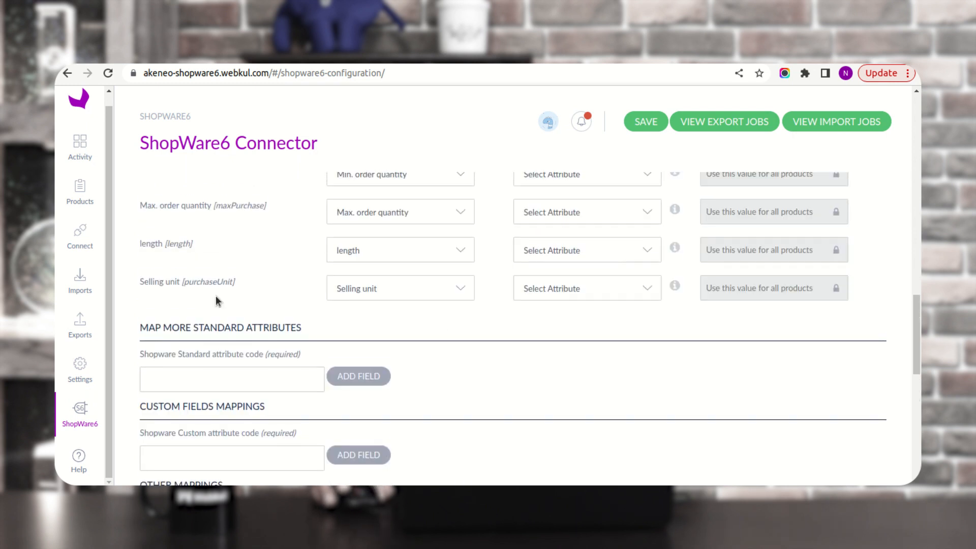
pyautogui.tripleClick(154, 282)
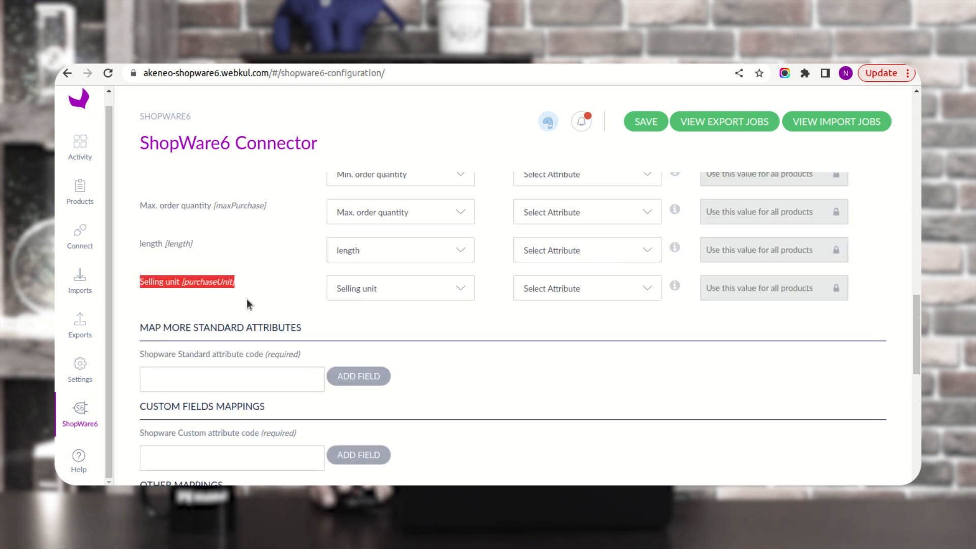
pyautogui.click(196, 290)
pyautogui.scroll(-2, 196, 291)
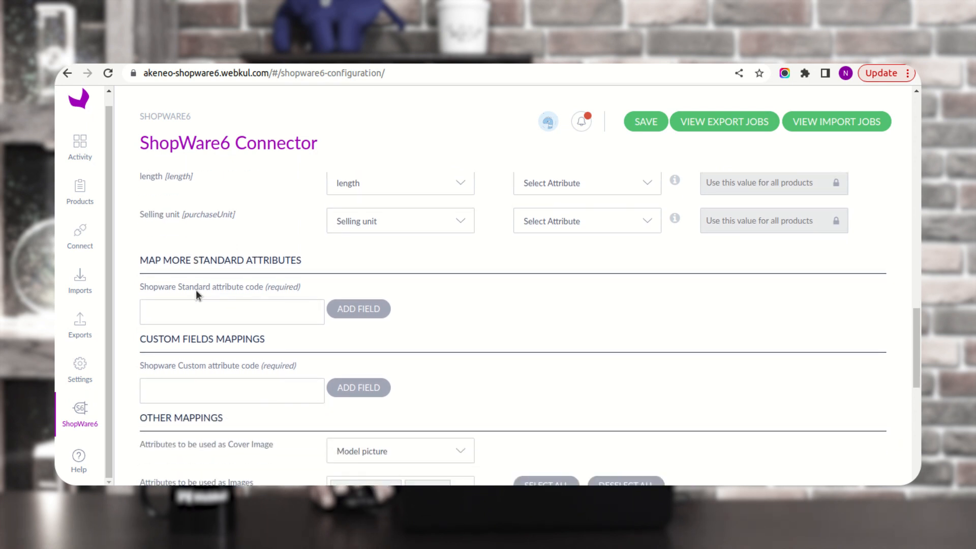
pyautogui.scroll(2, 196, 290)
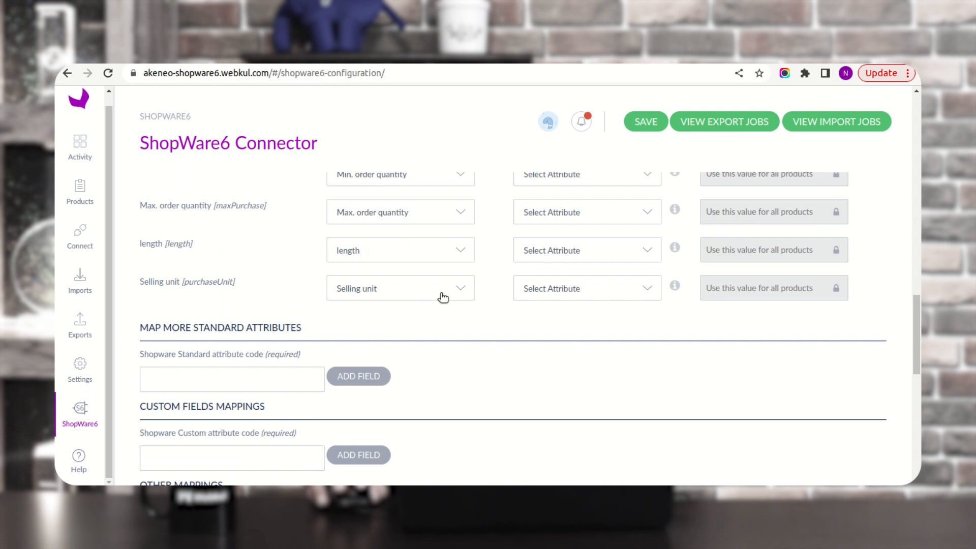
# Step: Review the other mappings for the cover image, product images, variant images and exported property values
pyautogui.scroll(-8, 473, 300)
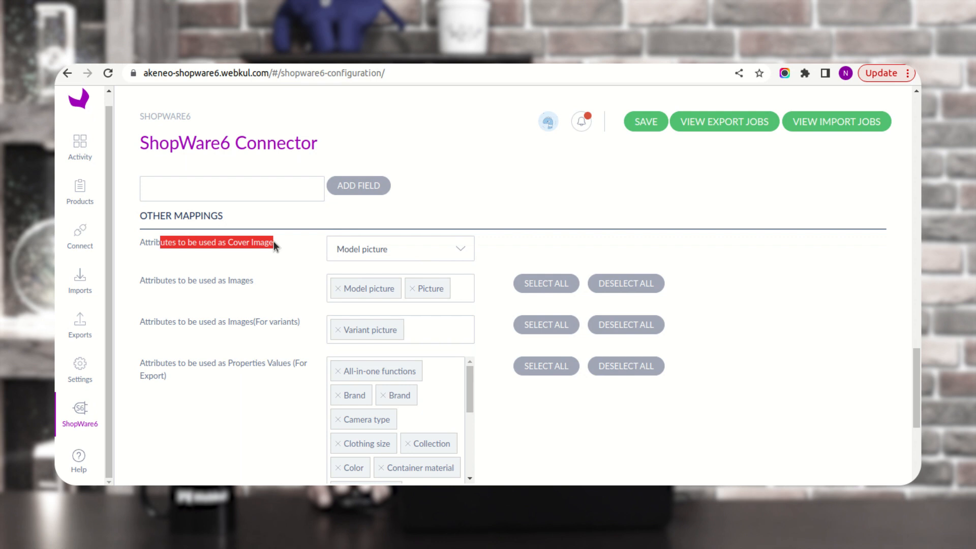
pyautogui.scroll(-1, 256, 300)
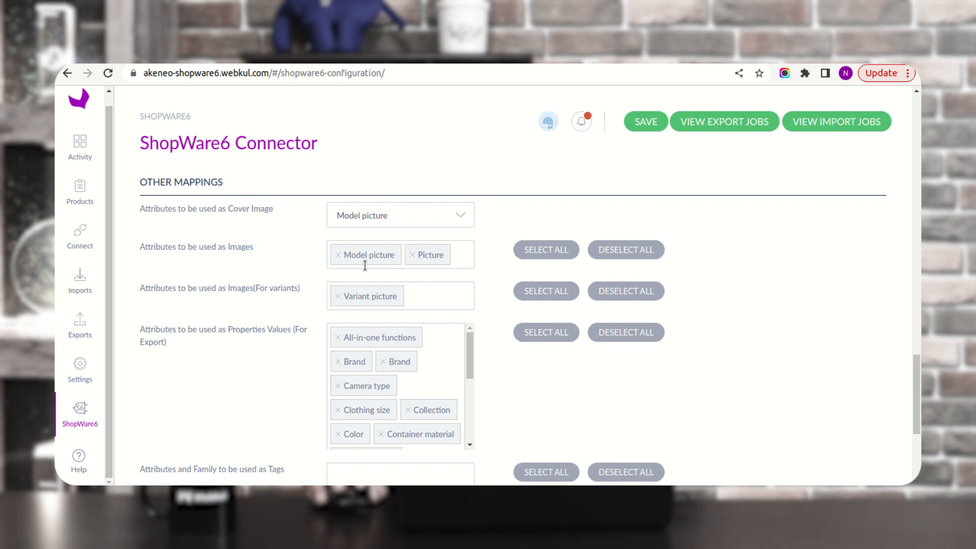
pyautogui.moveTo(166, 246); pyautogui.dragTo(250, 247)
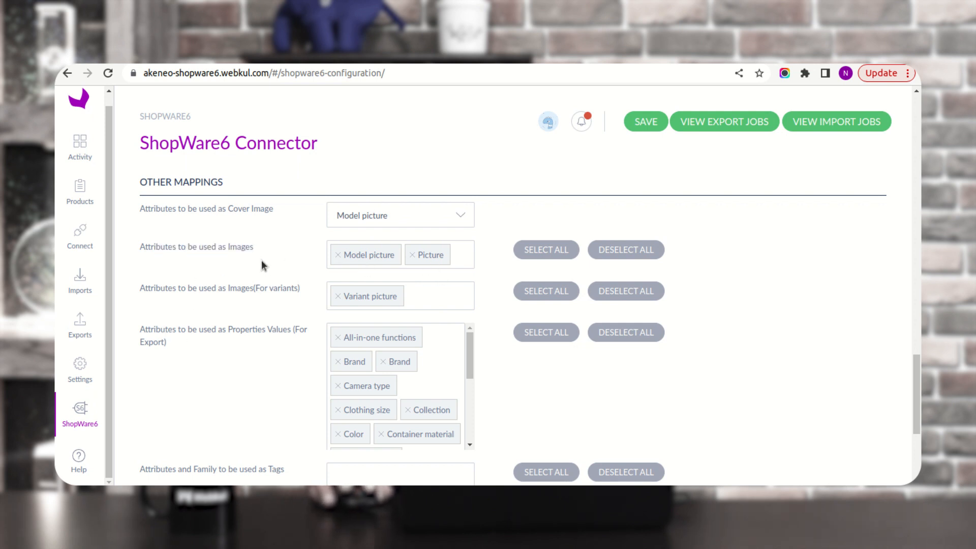
pyautogui.scroll(-1, 189, 285)
pyautogui.moveTo(151, 223); pyautogui.dragTo(267, 225)
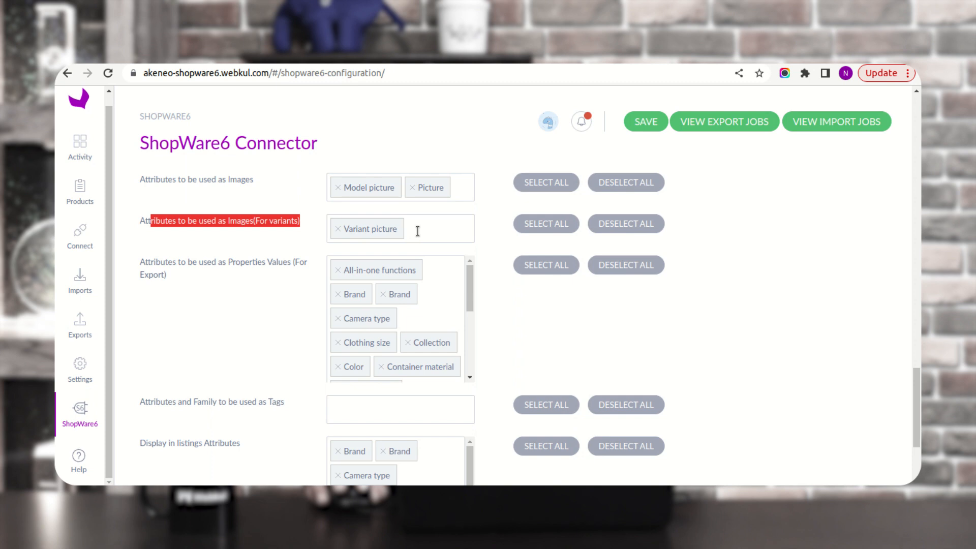
pyautogui.click(203, 229)
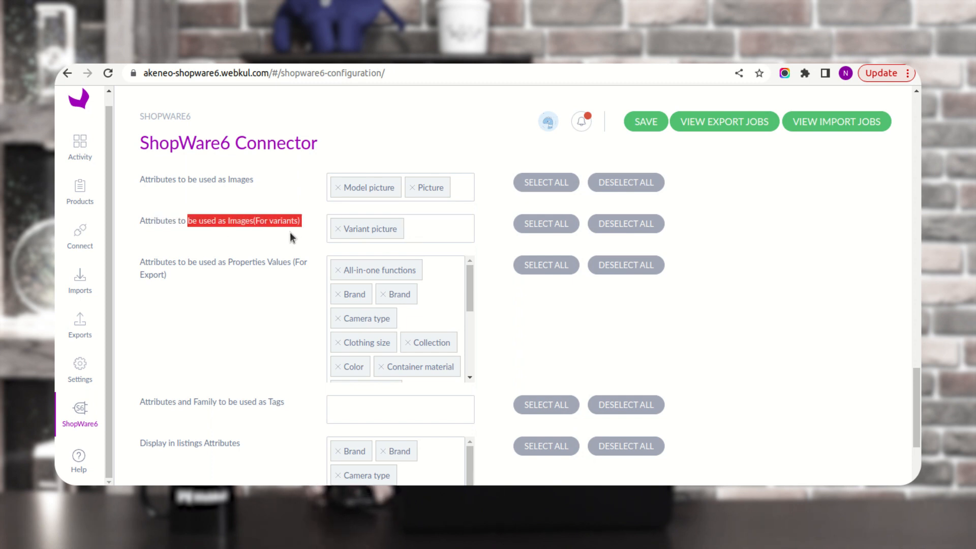
pyautogui.scroll(-1, 206, 317)
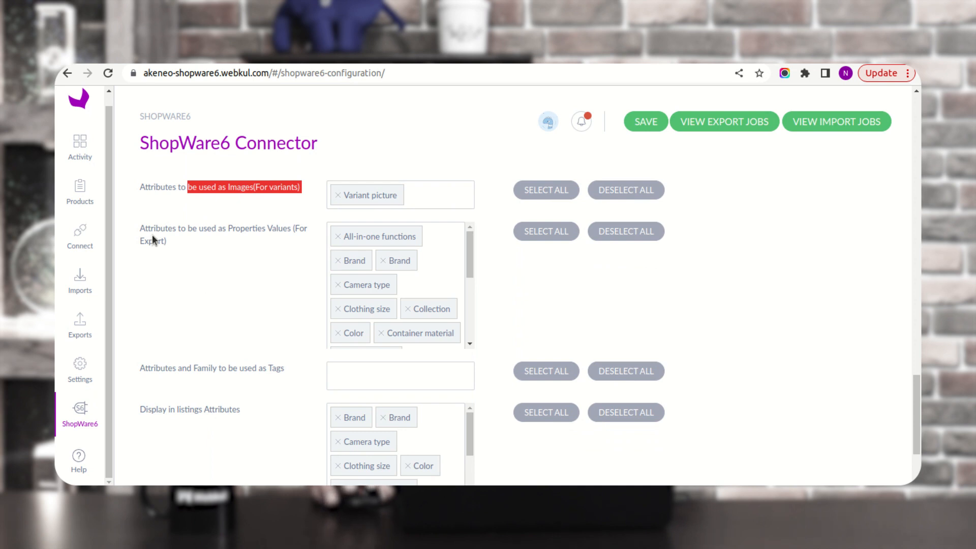
# Step: Examine the attributes selected as property values for export
pyautogui.moveTo(148, 229); pyautogui.dragTo(288, 231)
pyautogui.click(276, 244)
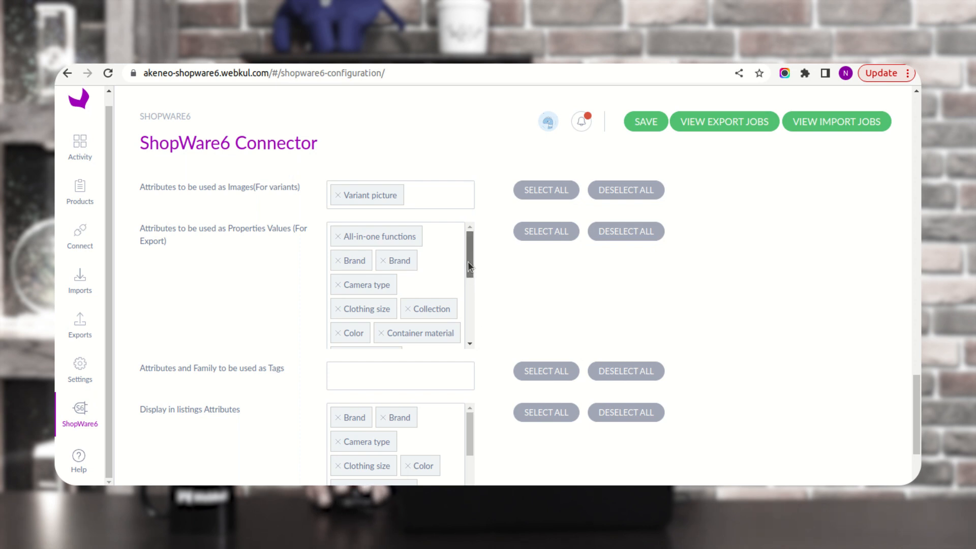
pyautogui.moveTo(467, 263); pyautogui.dragTo(468, 240)
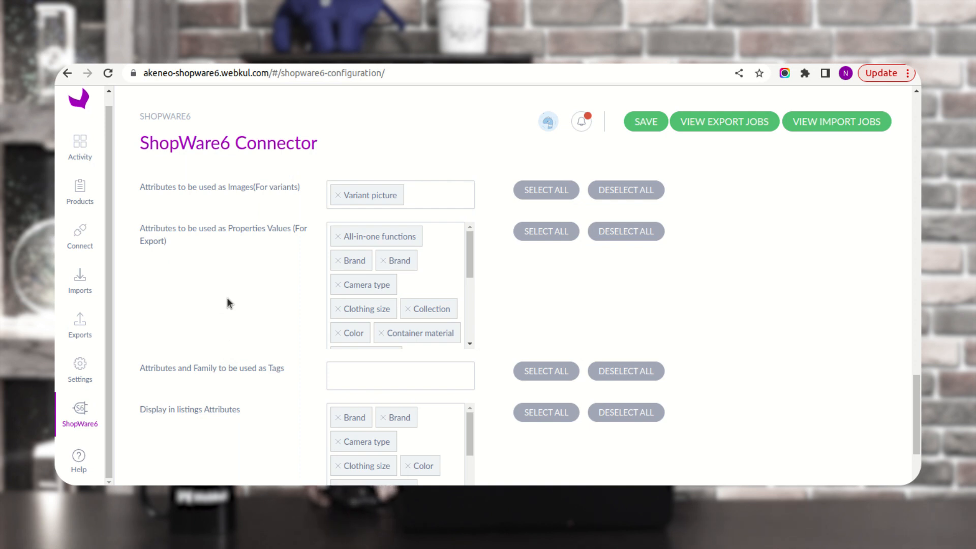
# Step: Add family to the attributes used as tags and check the other selectable attributes
pyautogui.scroll(-2, 295, 321)
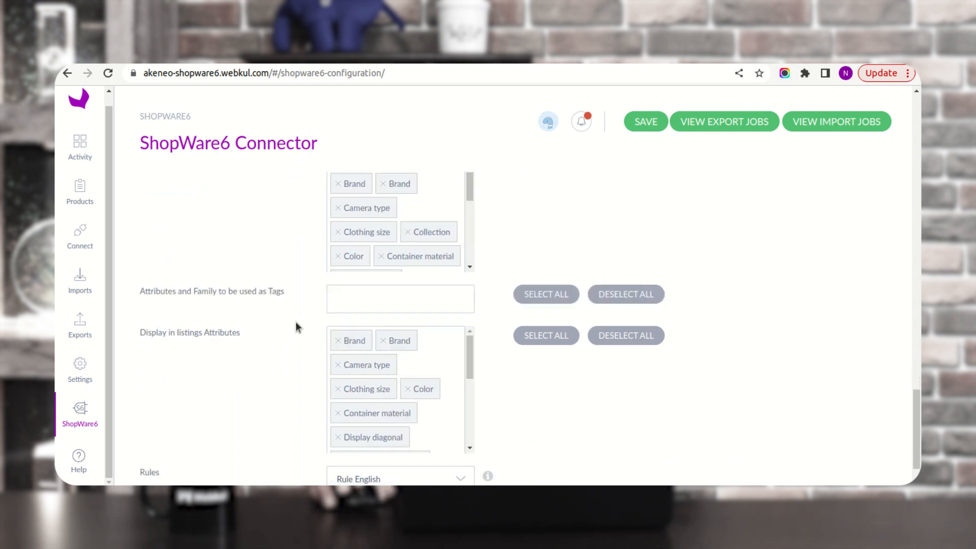
pyautogui.moveTo(142, 267); pyautogui.dragTo(232, 273)
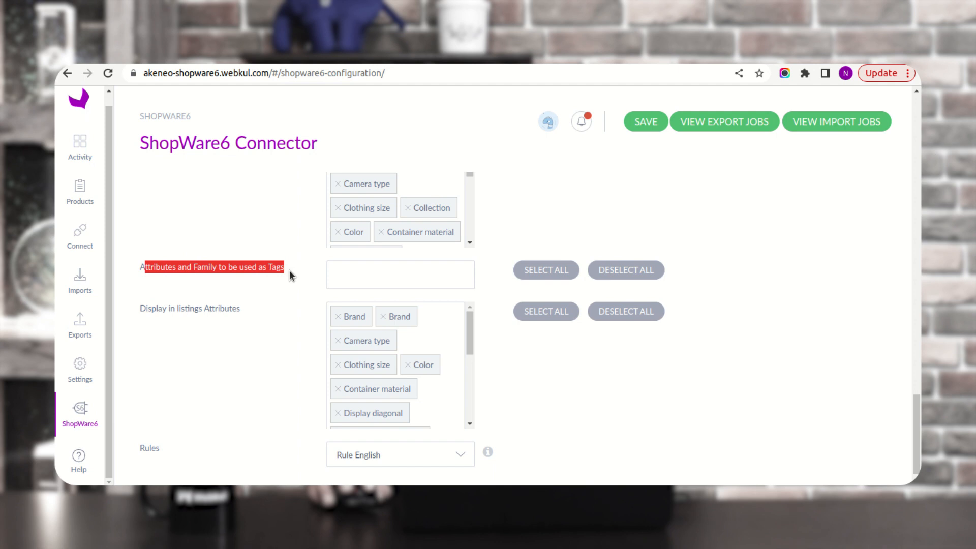
pyautogui.click(358, 270)
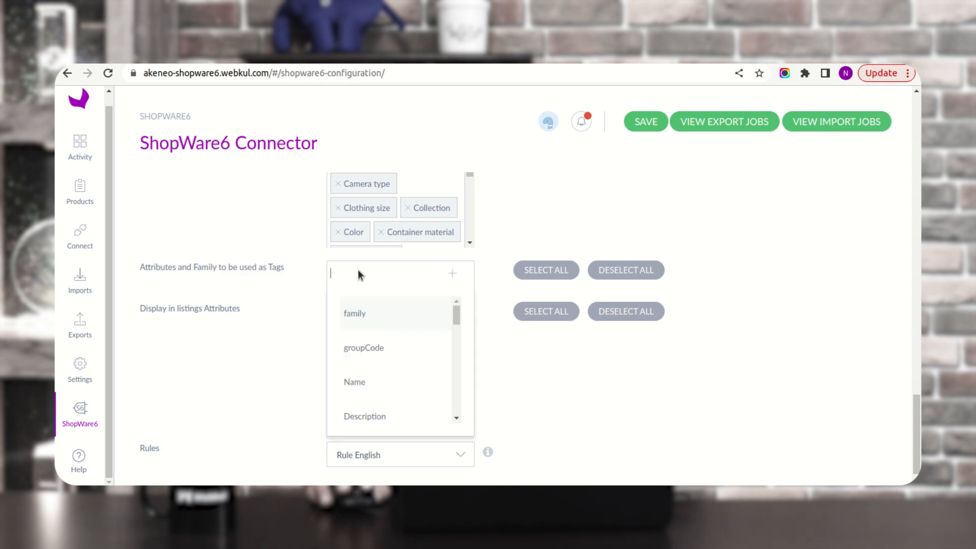
pyautogui.click(366, 314)
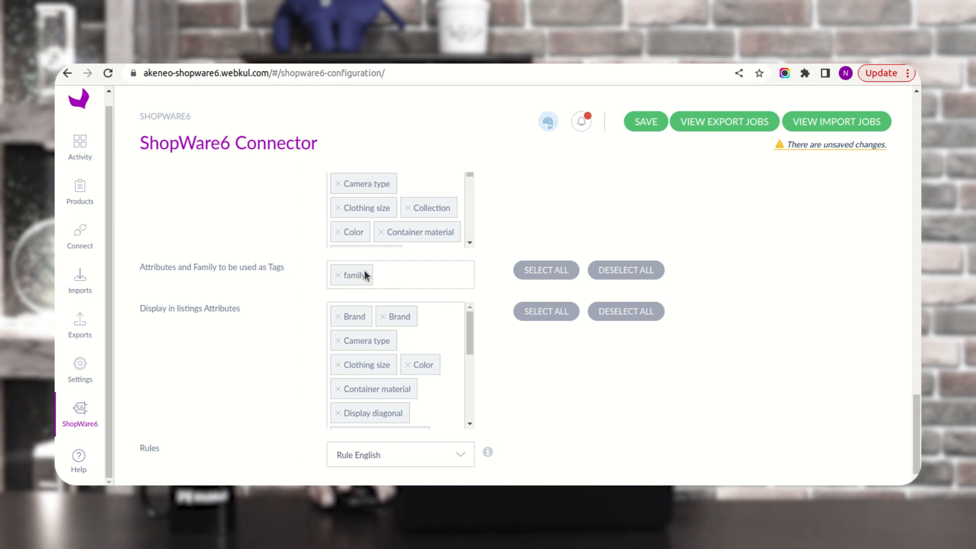
pyautogui.click(392, 277)
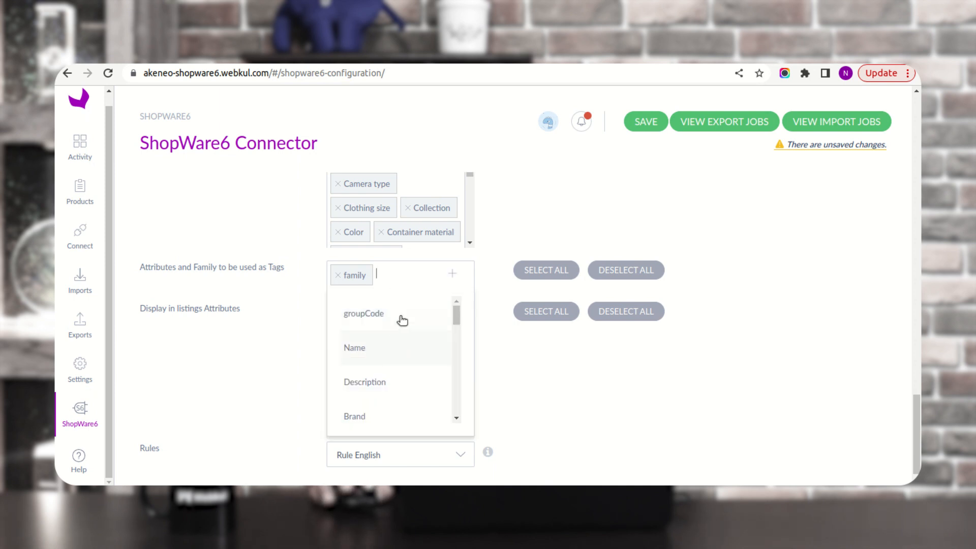
pyautogui.click(251, 268)
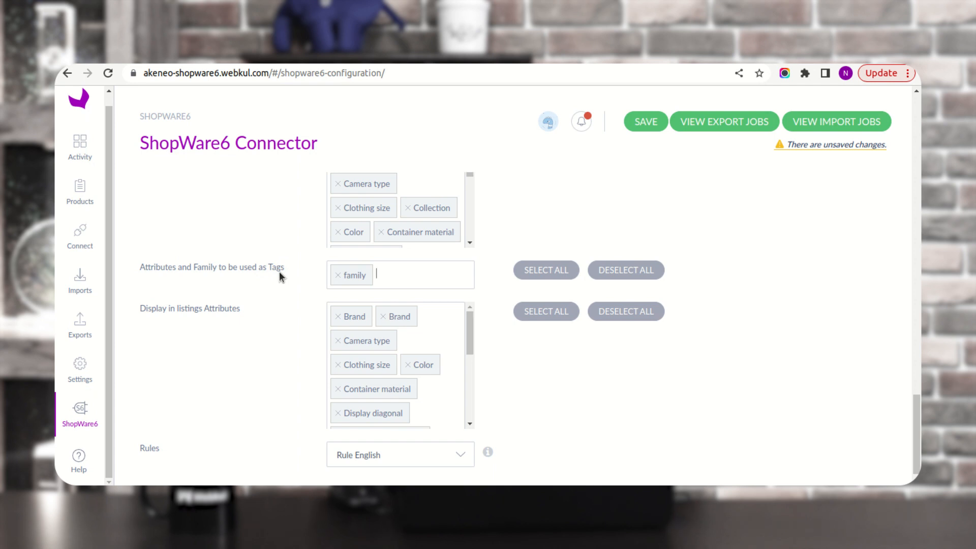
# Step: Review the attributes displayed in listings and the Rules setting below them
pyautogui.scroll(-1, 288, 272)
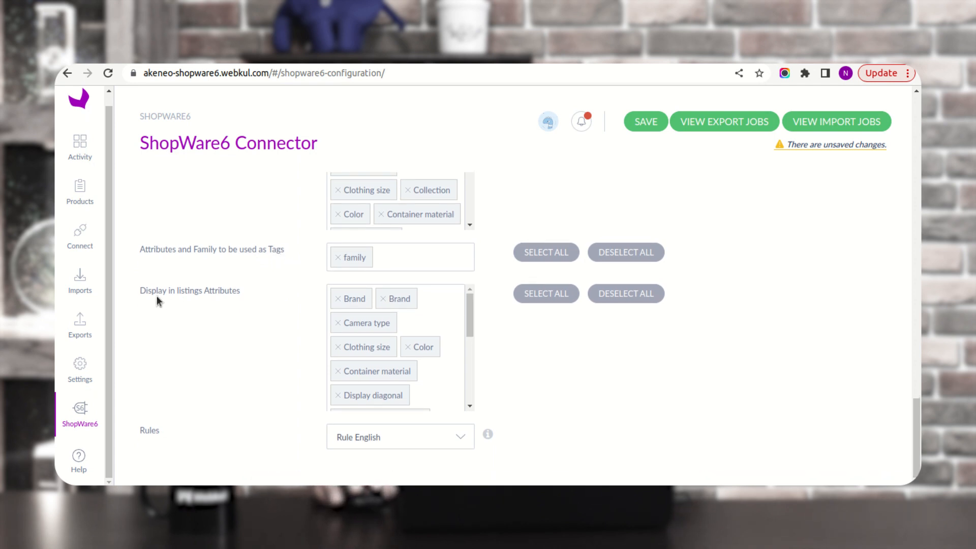
pyautogui.moveTo(145, 291); pyautogui.dragTo(249, 304)
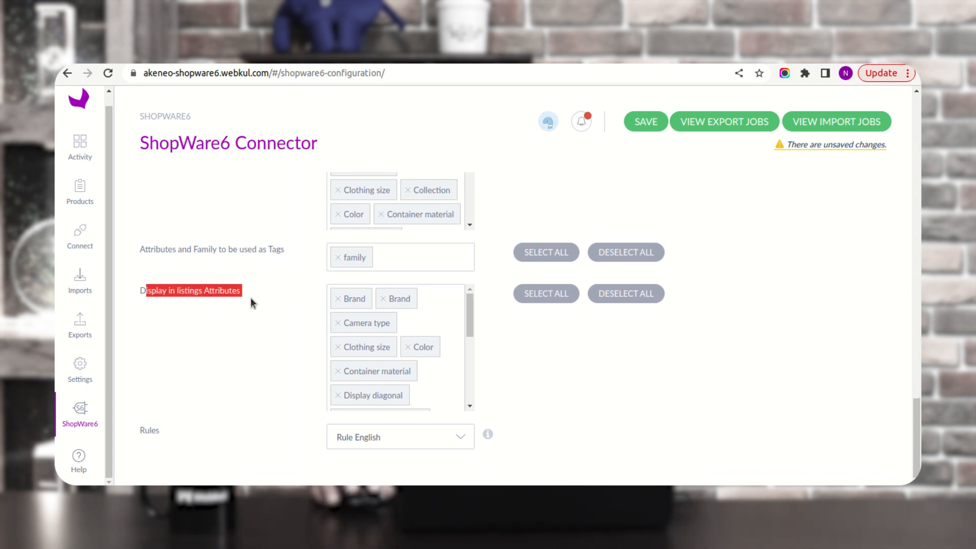
pyautogui.click(251, 299)
pyautogui.moveTo(469, 319)
pyautogui.mouseDown()
pyautogui.moveTo(470, 391)
pyautogui.moveTo(478, 308)
pyautogui.mouseUp()
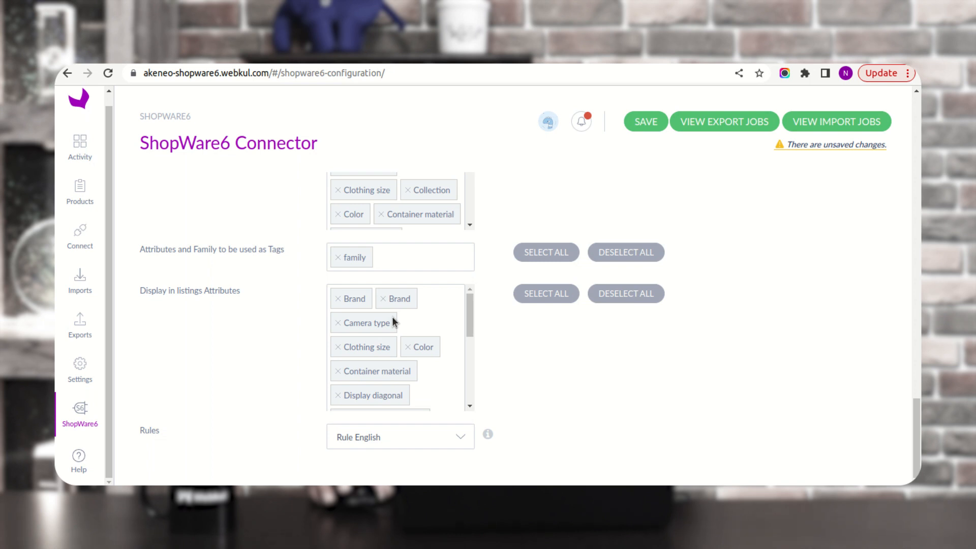
pyautogui.scroll(-2, 392, 315)
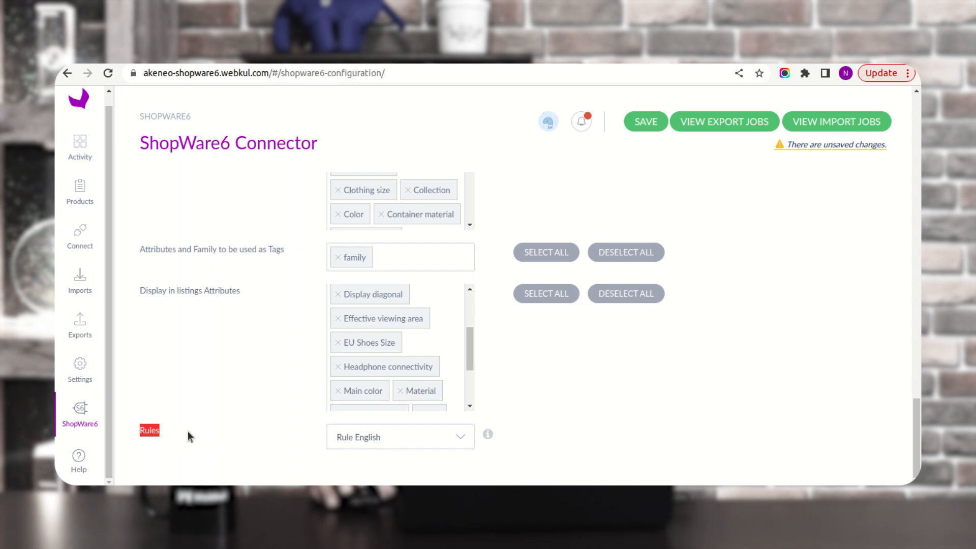
# Step: Review the connector's import settings for the family of imported products and the option to change it
pyautogui.scroll(15, 188, 431)
pyautogui.scroll(10, 194, 426)
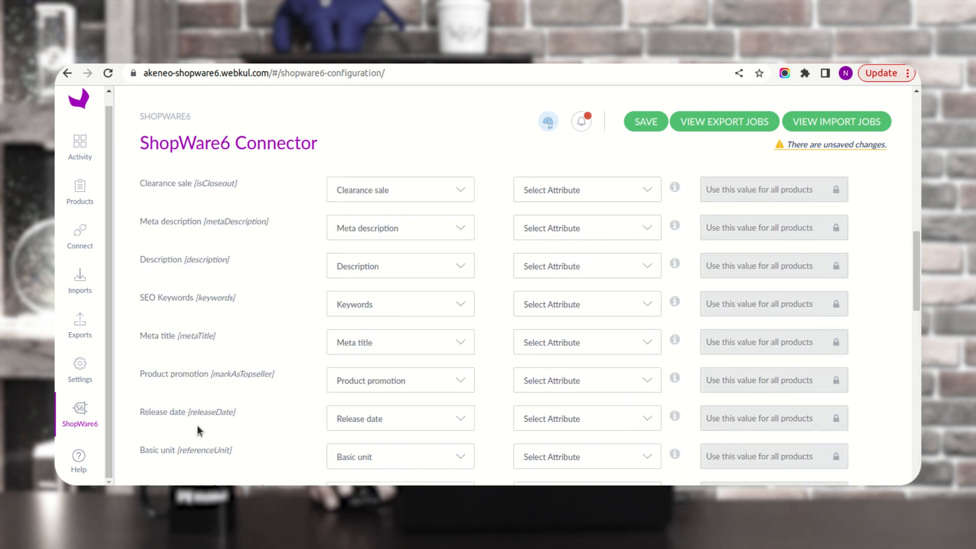
pyautogui.scroll(10, 199, 426)
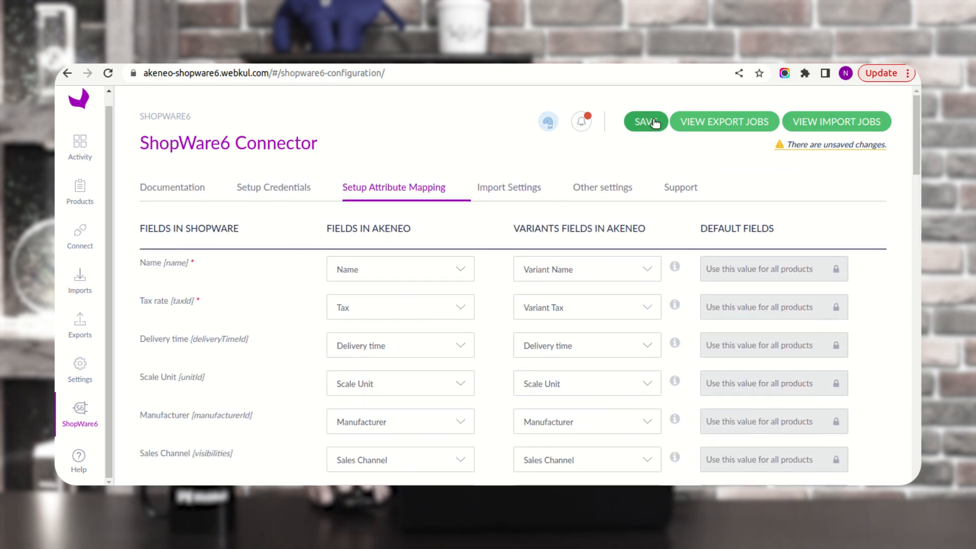
pyautogui.click(522, 190)
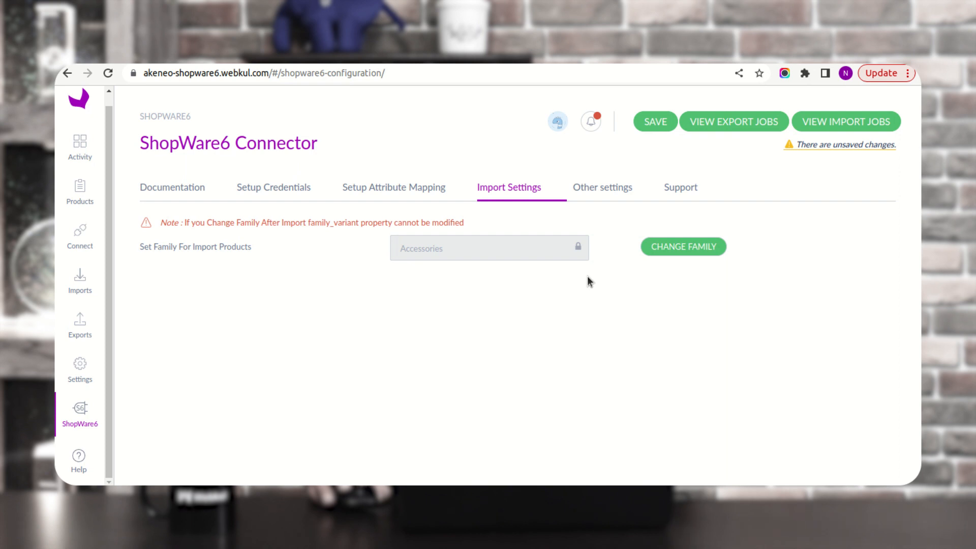
pyautogui.click(687, 255)
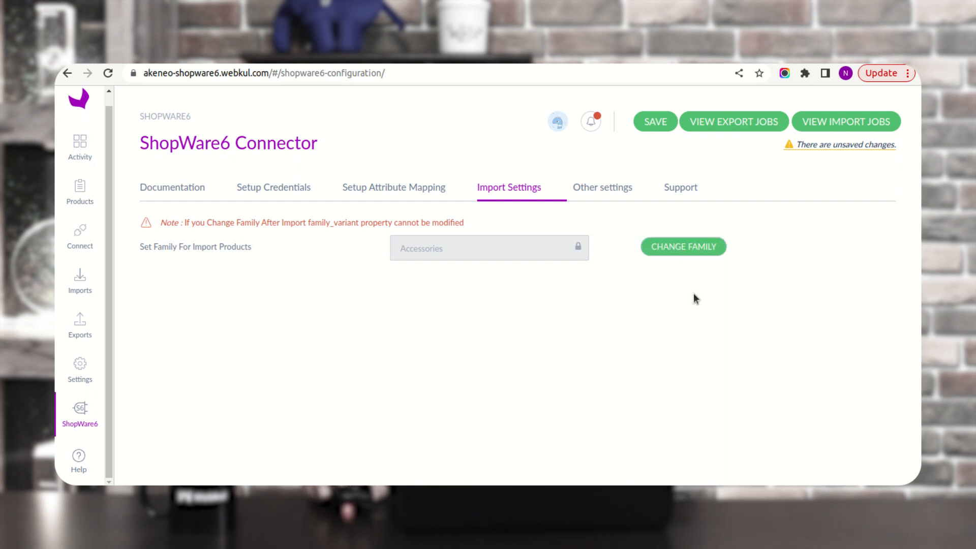
# Step: In the connector's other settings, choose True/False as the mapping for exported boolean tags
pyautogui.click(612, 196)
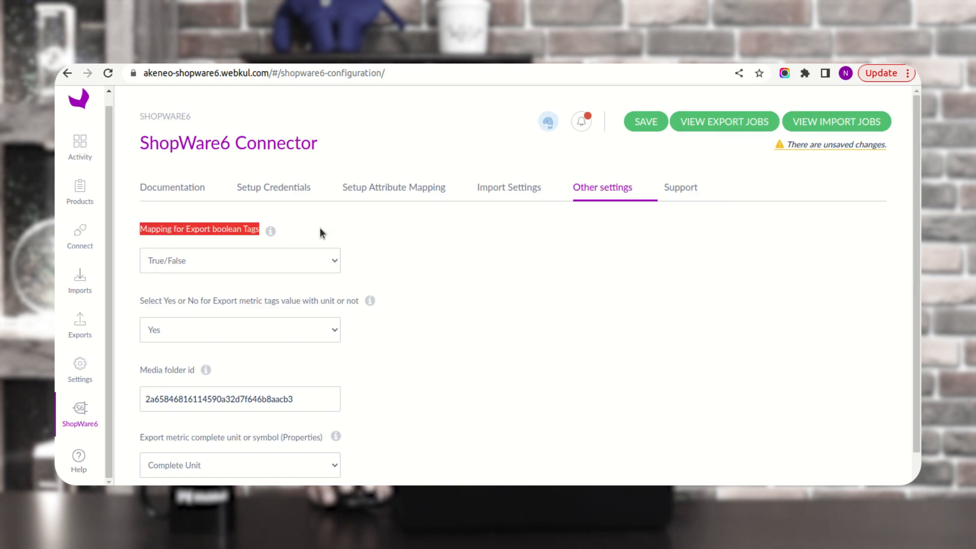
pyautogui.click(226, 259)
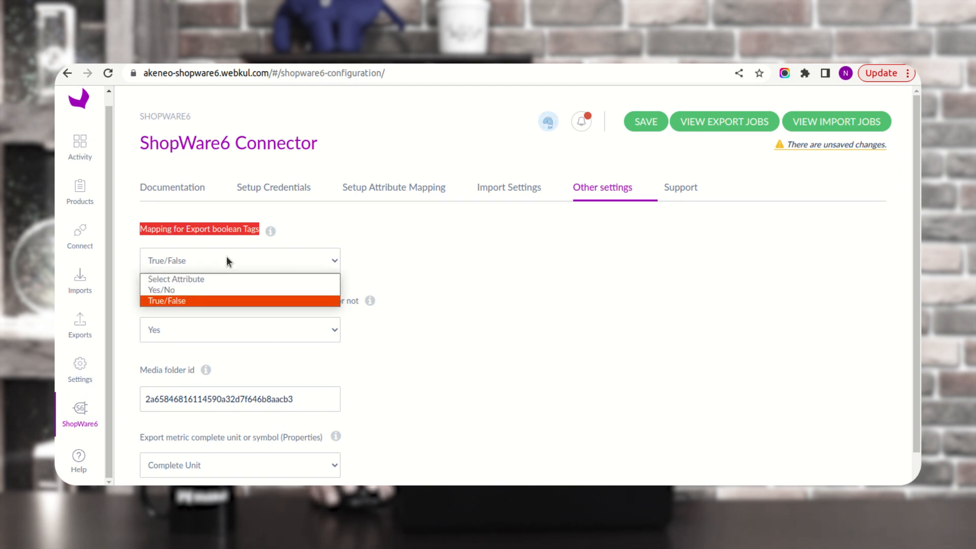
pyautogui.click(218, 301)
# Step: Check the Yes and No options for exporting metric tag values with their unit
pyautogui.moveTo(144, 301); pyautogui.dragTo(345, 305)
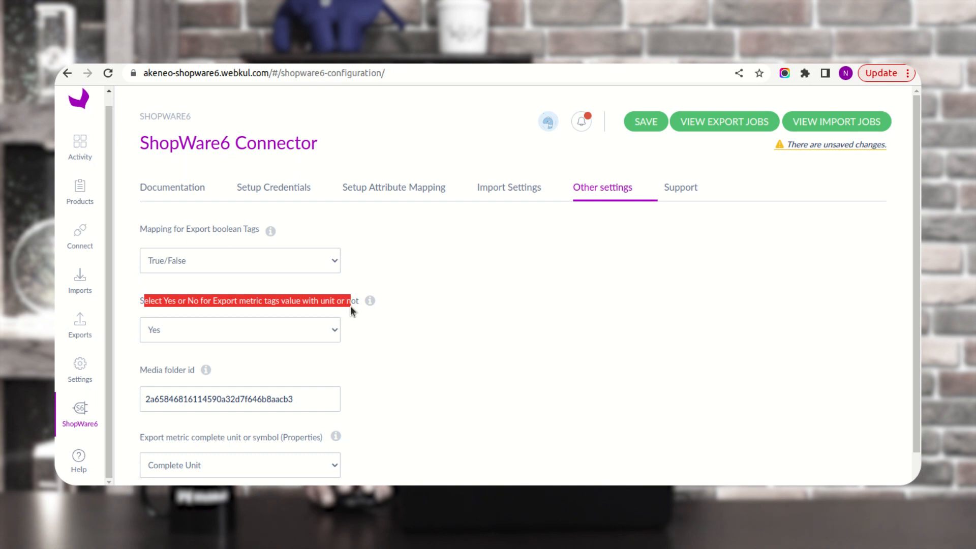
pyautogui.click(290, 332)
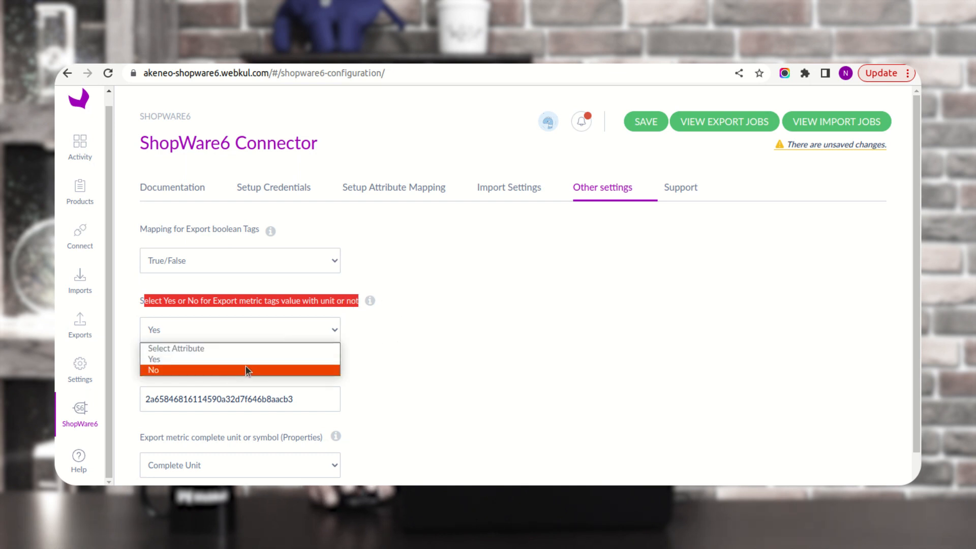
pyautogui.click(398, 354)
# Step: Locate the media folder ID setting, then switch to the Shopware administration and open its media library
pyautogui.scroll(-1, 395, 351)
pyautogui.moveTo(140, 342); pyautogui.dragTo(193, 340)
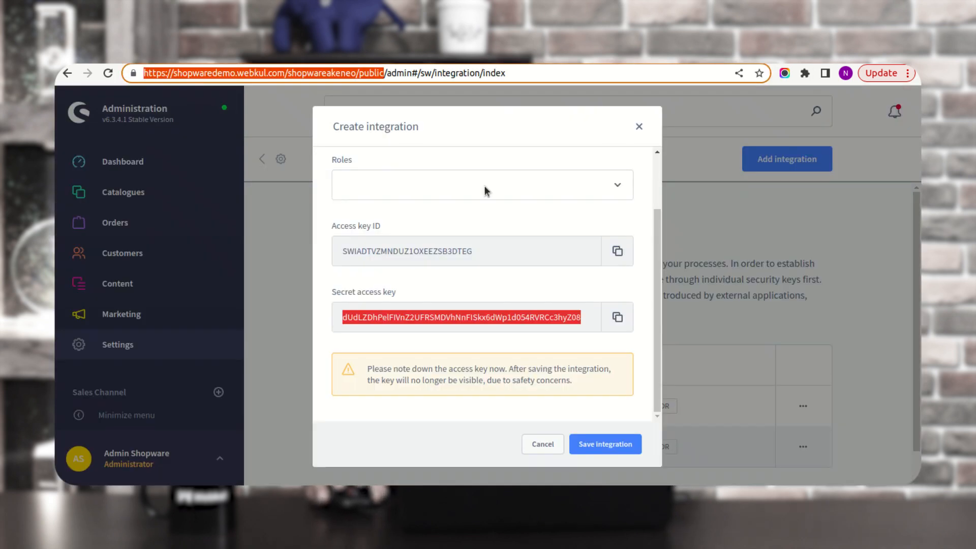
pyautogui.click(208, 227)
pyautogui.moveTo(133, 202)
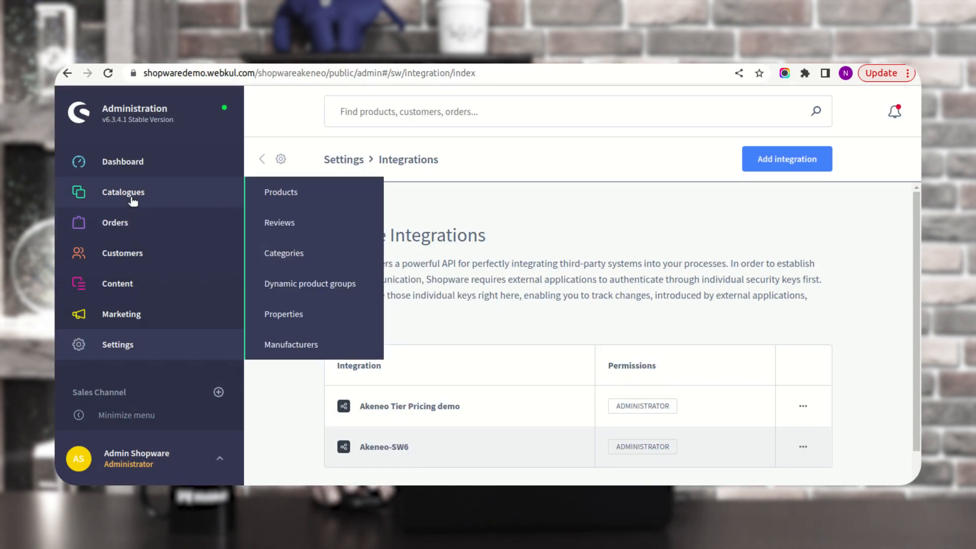
pyautogui.moveTo(137, 290)
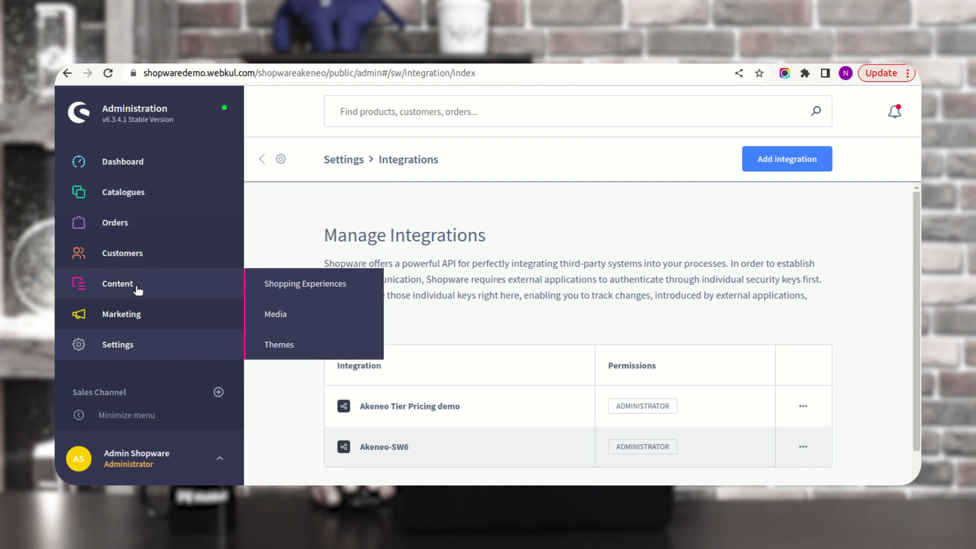
pyautogui.click(306, 316)
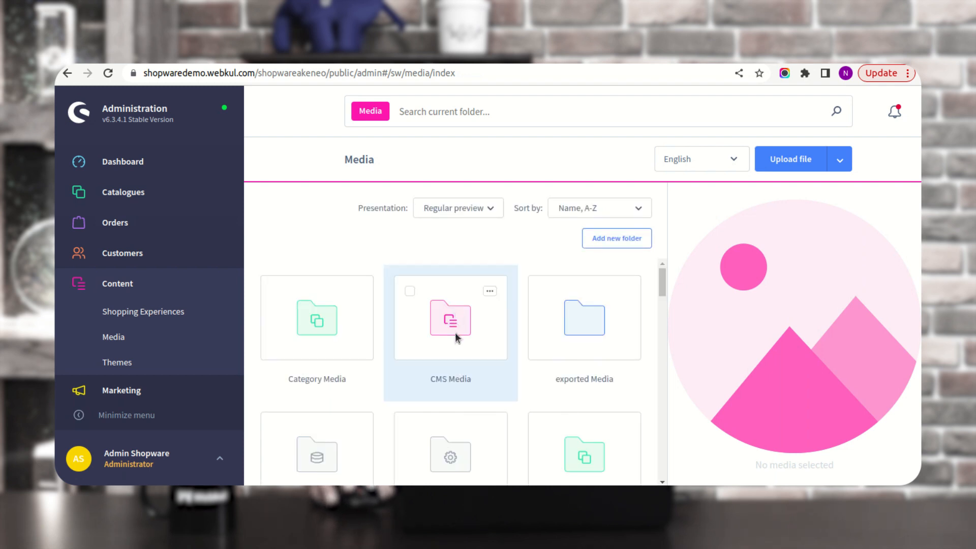
# Step: Open the Product Manufacturer Media folder, select the folder ID in its web address, and return to the media overview
pyautogui.scroll(-2, 508, 376)
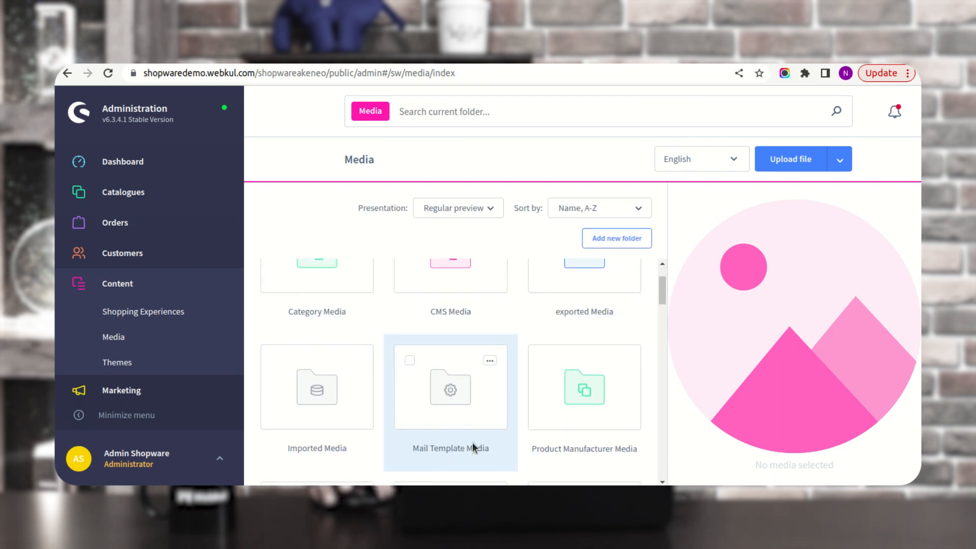
pyautogui.doubleClick(593, 395)
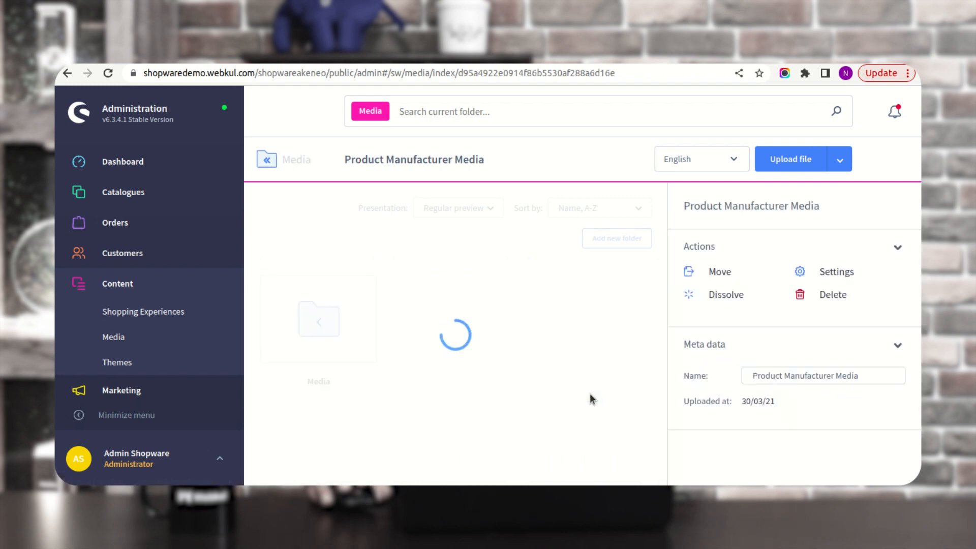
pyautogui.doubleClick(558, 75)
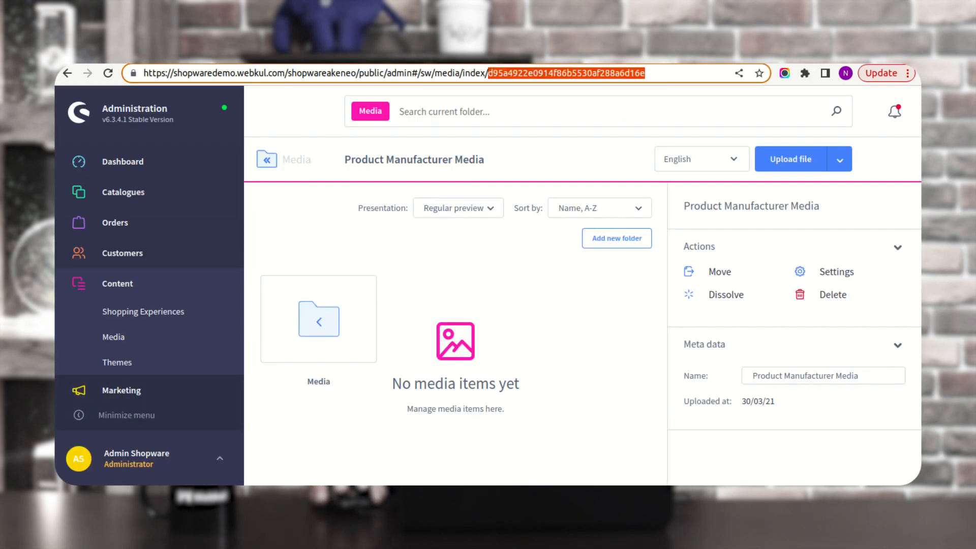
pyautogui.click(68, 73)
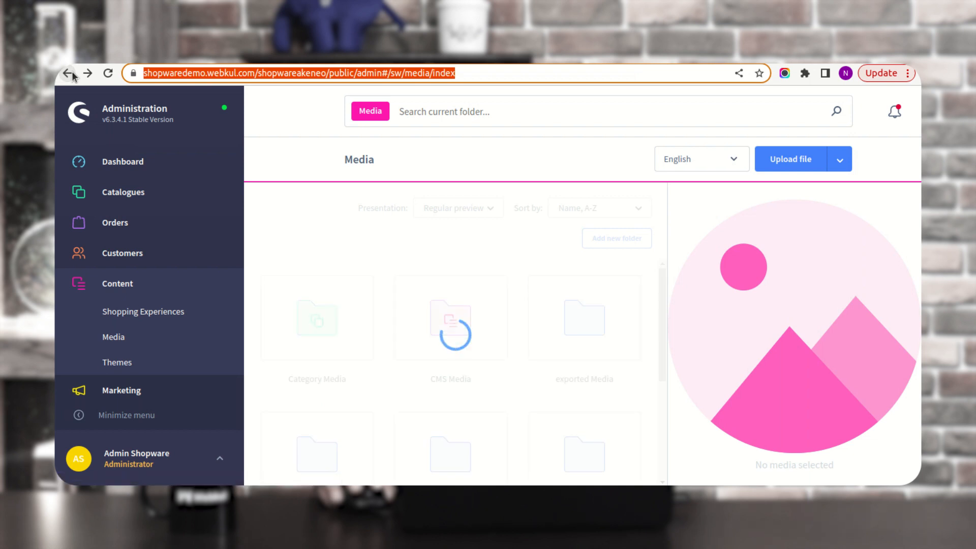
pyautogui.click(351, 160)
pyautogui.doubleClick(351, 160)
pyautogui.click(427, 74)
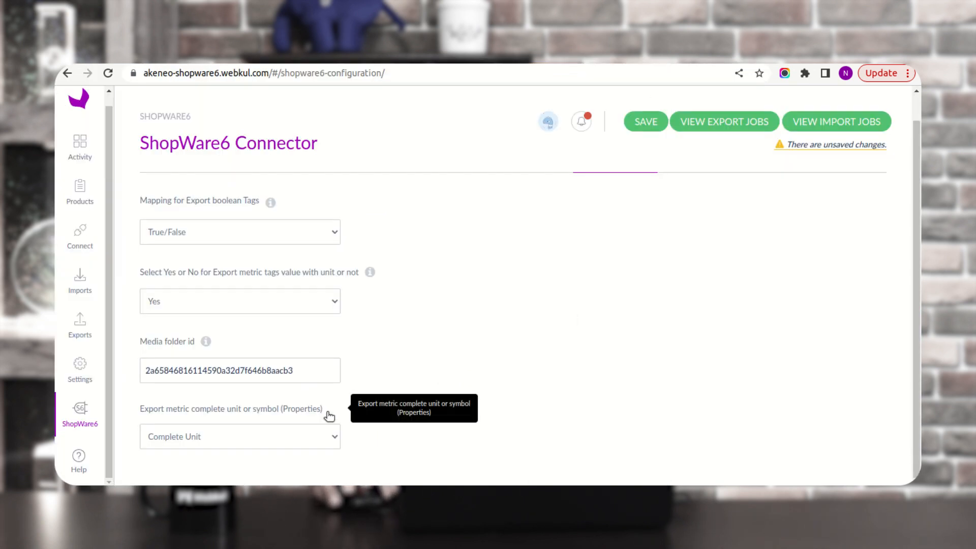
# Step: Back in the Akeneo connector settings, choose Complete Unit for exporting metric properties
pyautogui.moveTo(163, 408); pyautogui.dragTo(279, 413)
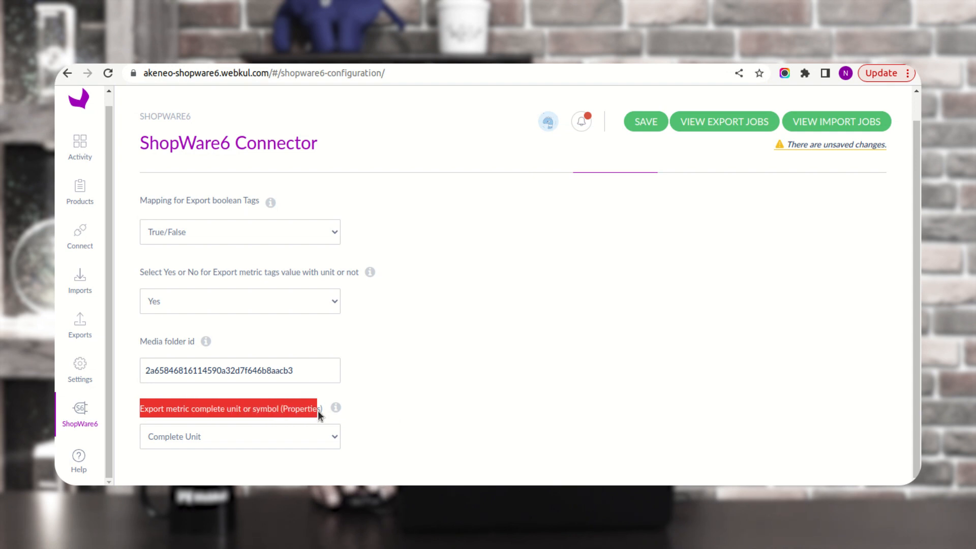
pyautogui.moveTo(321, 414); pyautogui.dragTo(325, 412)
pyautogui.click(188, 438)
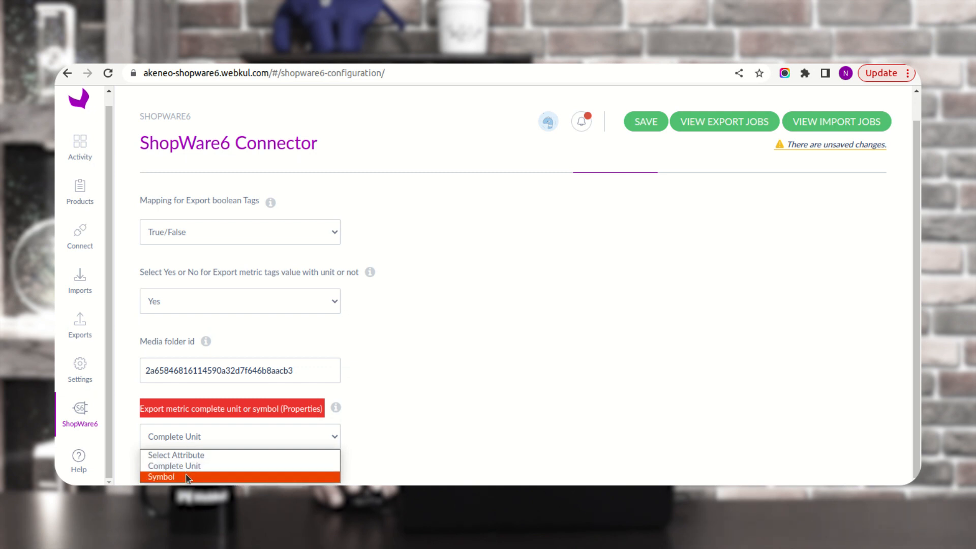
pyautogui.click(267, 465)
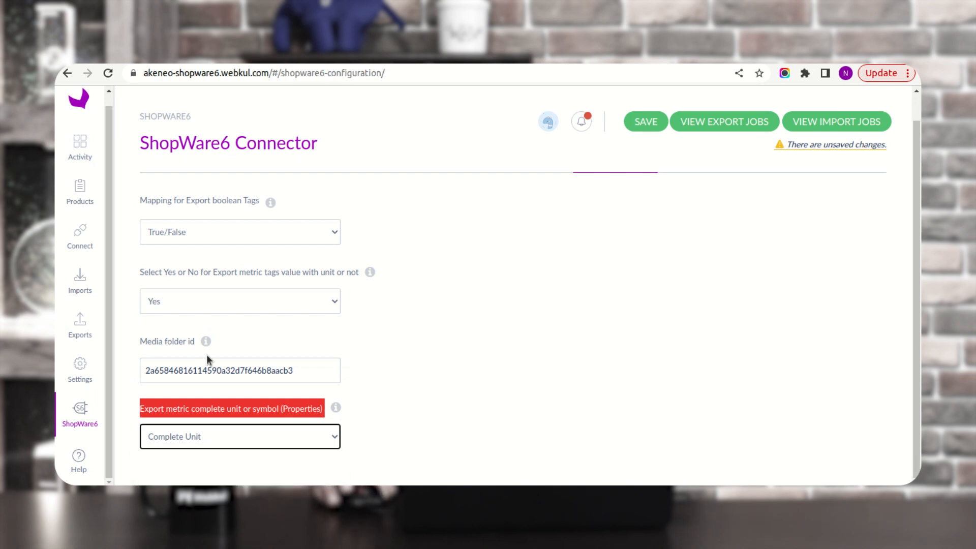
pyautogui.scroll(1, 313, 382)
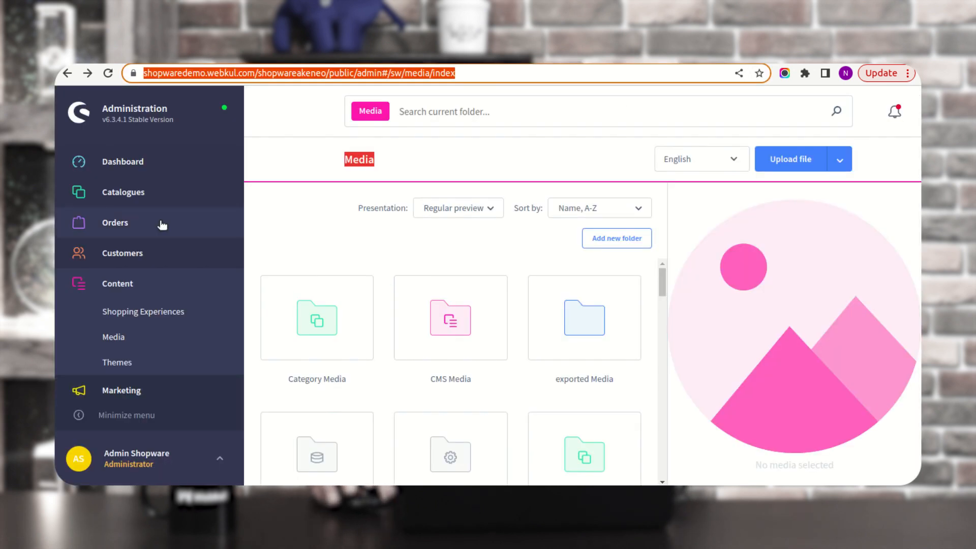
# Step: Open the Shopware product list and delete the Belt product
pyautogui.moveTo(124, 202)
pyautogui.click(281, 196)
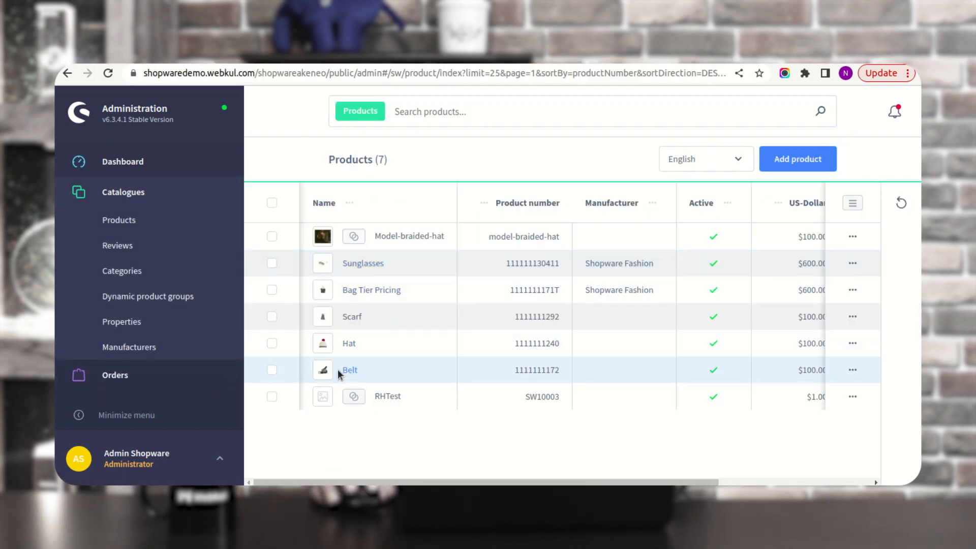
pyautogui.click(275, 371)
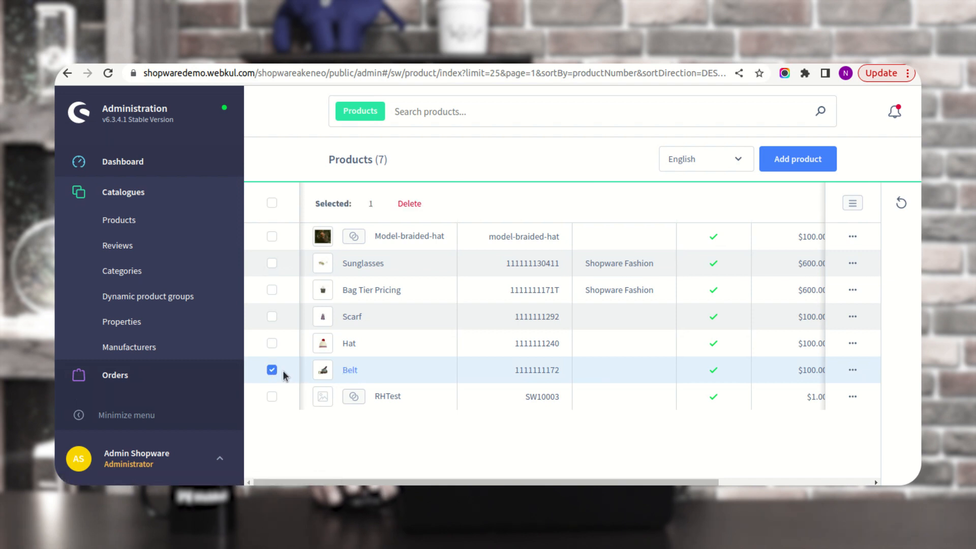
pyautogui.click(410, 204)
pyautogui.click(593, 326)
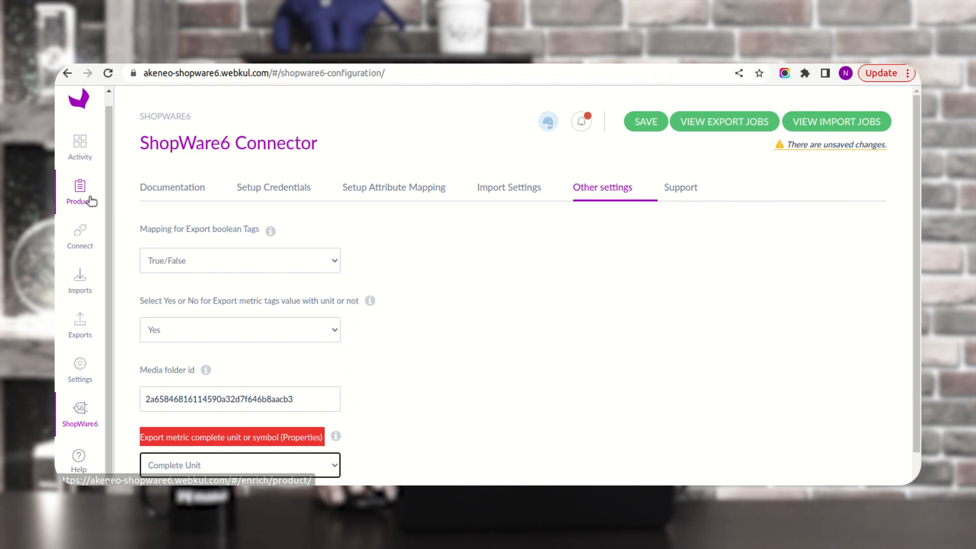
# Step: Back in Akeneo, leave the connector settings without saving, select the Belt product in the product list, and open the export profiles
pyautogui.click(90, 199)
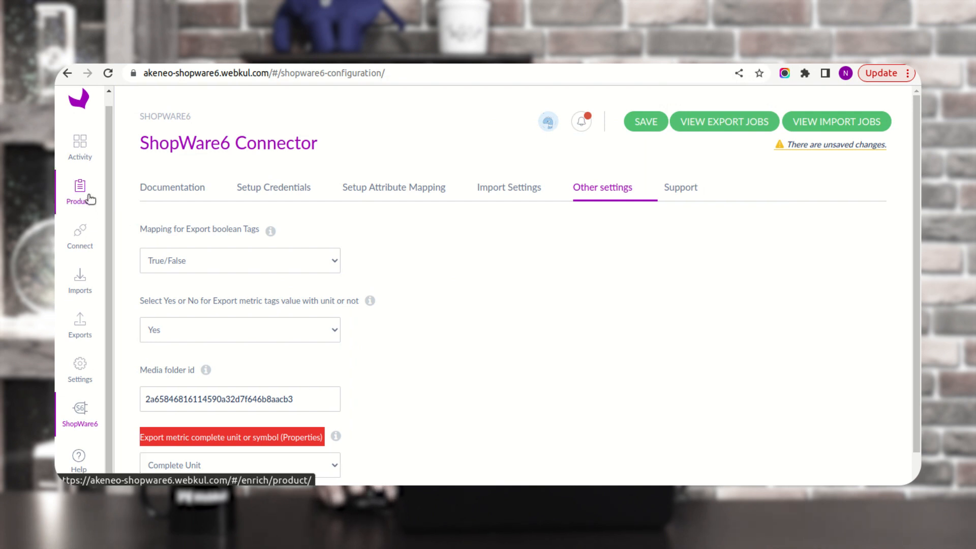
pyautogui.click(594, 163)
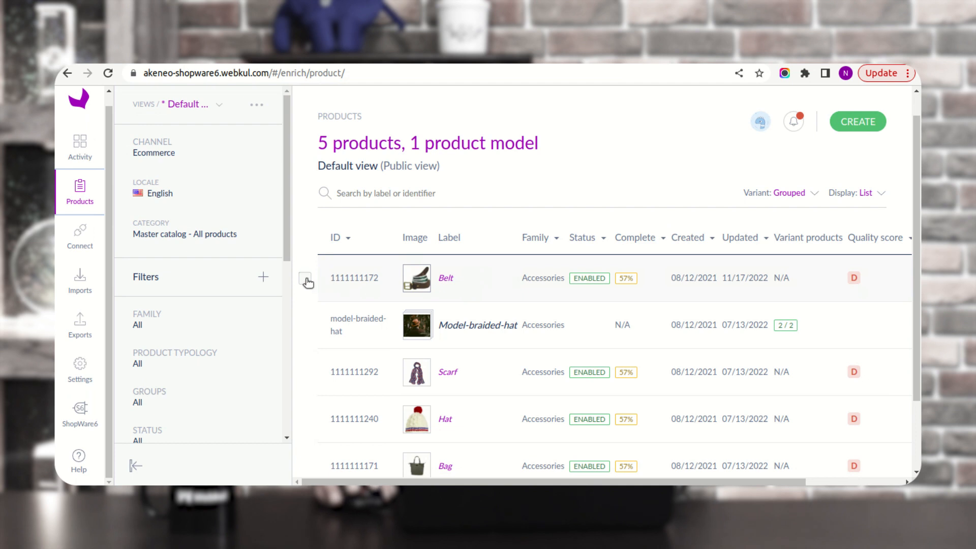
pyautogui.click(306, 279)
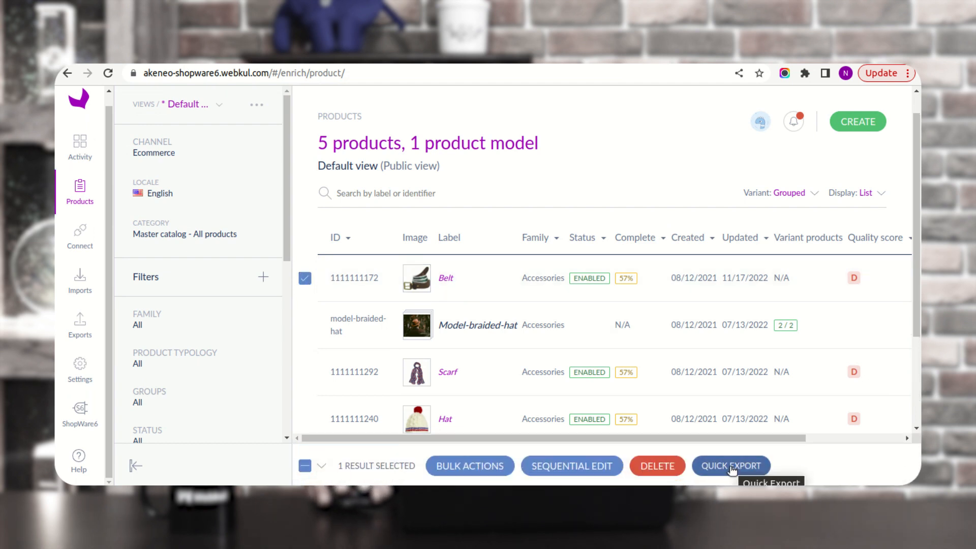
pyautogui.click(80, 331)
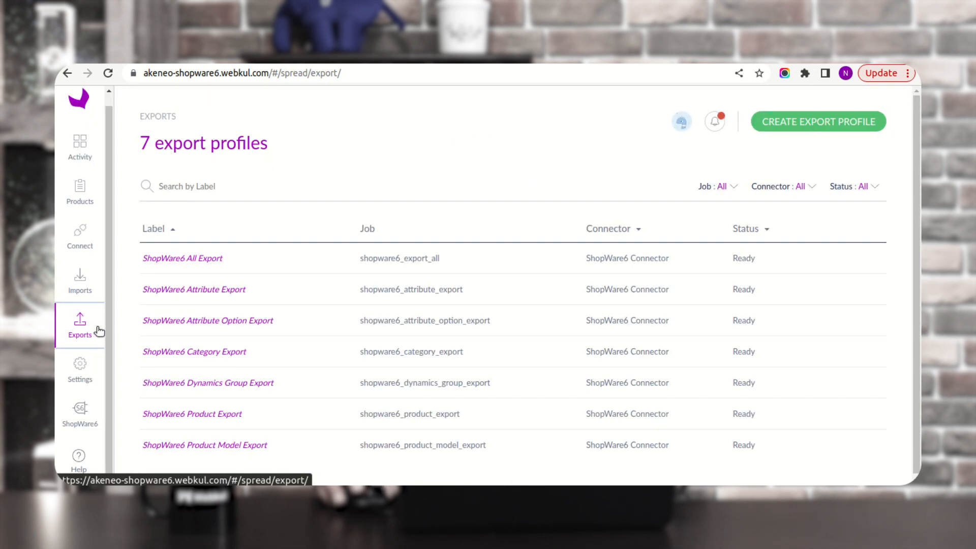
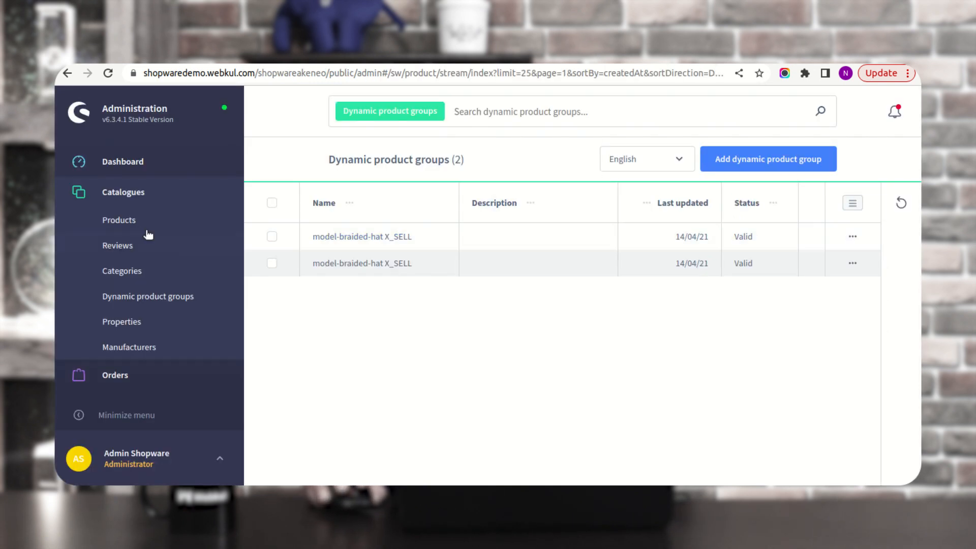
# Step: After viewing Shopware's product list, run Shopware6 Quick Export on Akeneo's Belt product with all attributes, labels and media
pyautogui.click(128, 224)
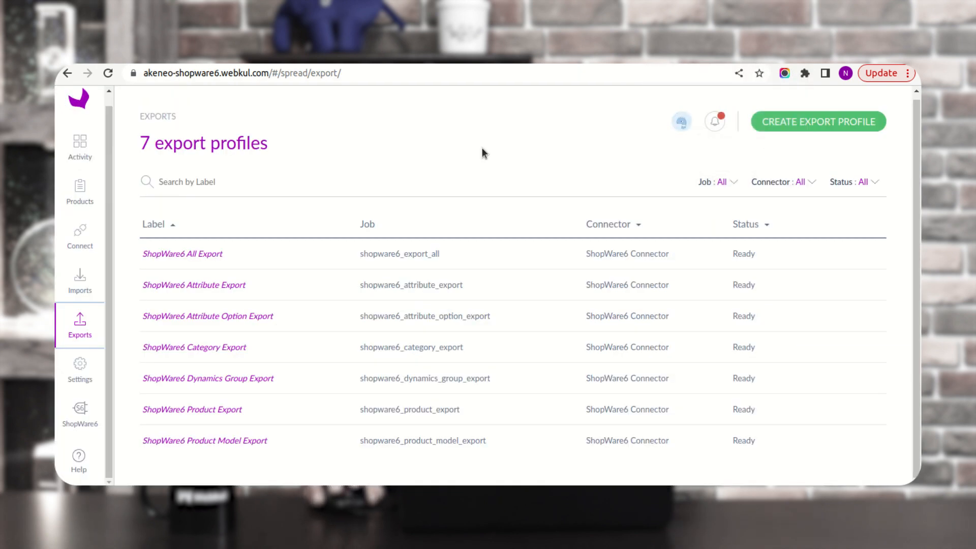
pyautogui.click(83, 190)
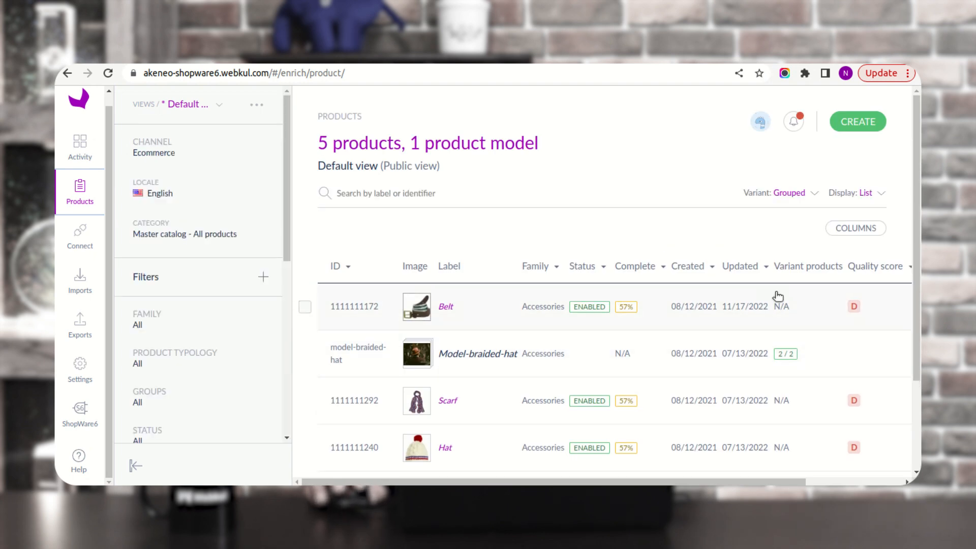
pyautogui.click(309, 309)
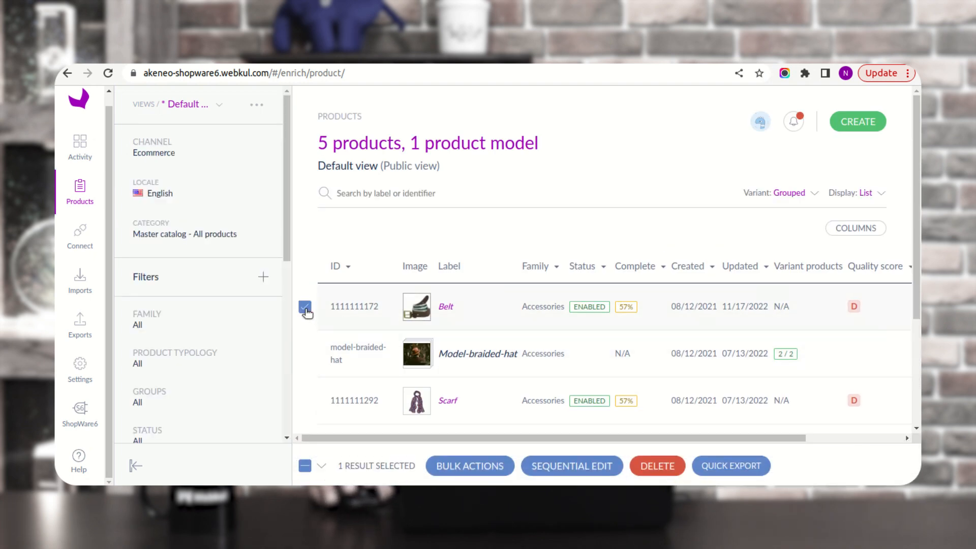
pyautogui.click(722, 466)
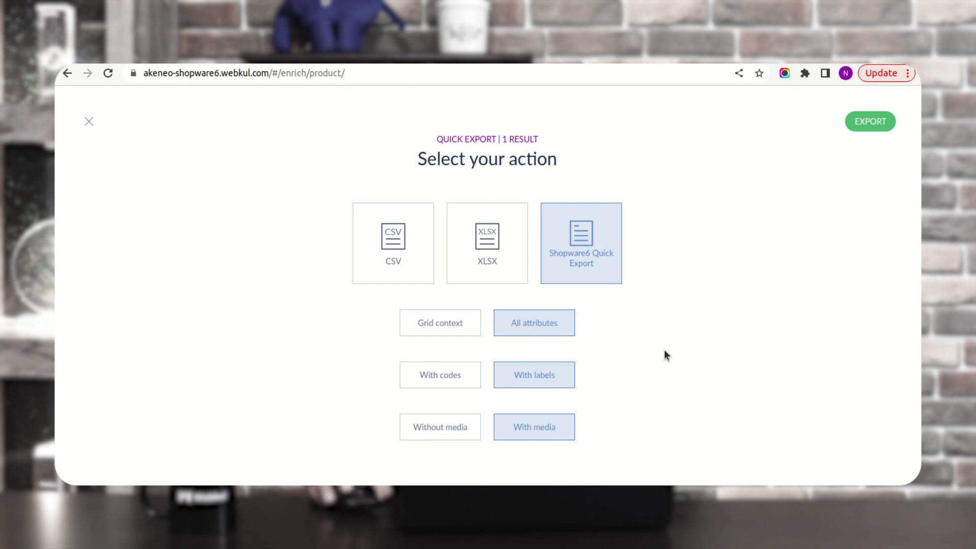
pyautogui.click(869, 124)
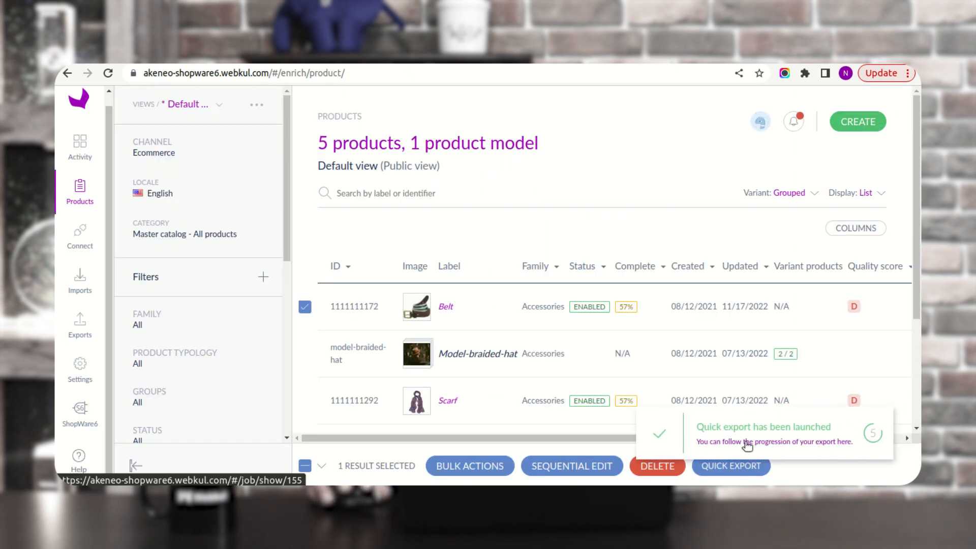
# Step: Follow the quick export's execution details and check the read and written counts of its Product Export step
pyautogui.click(746, 442)
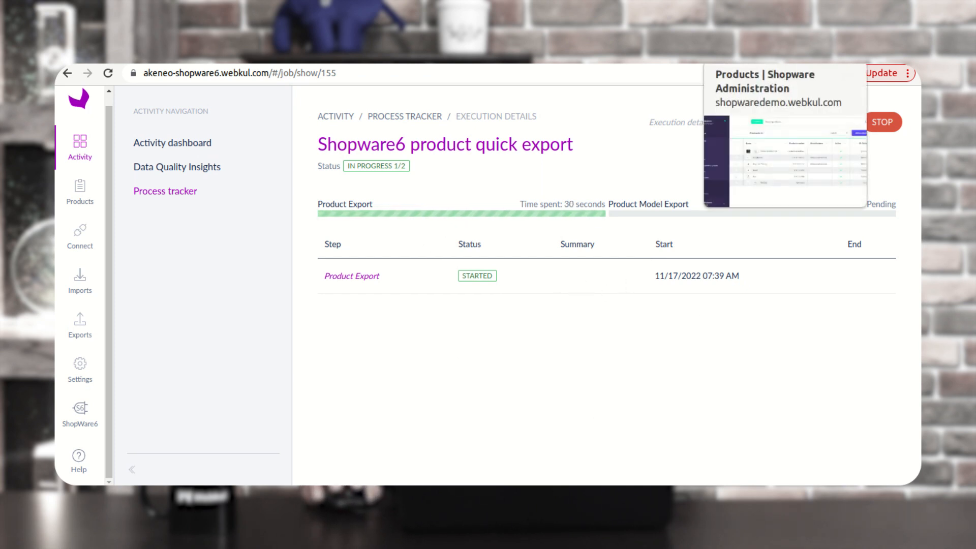
pyautogui.click(753, 58)
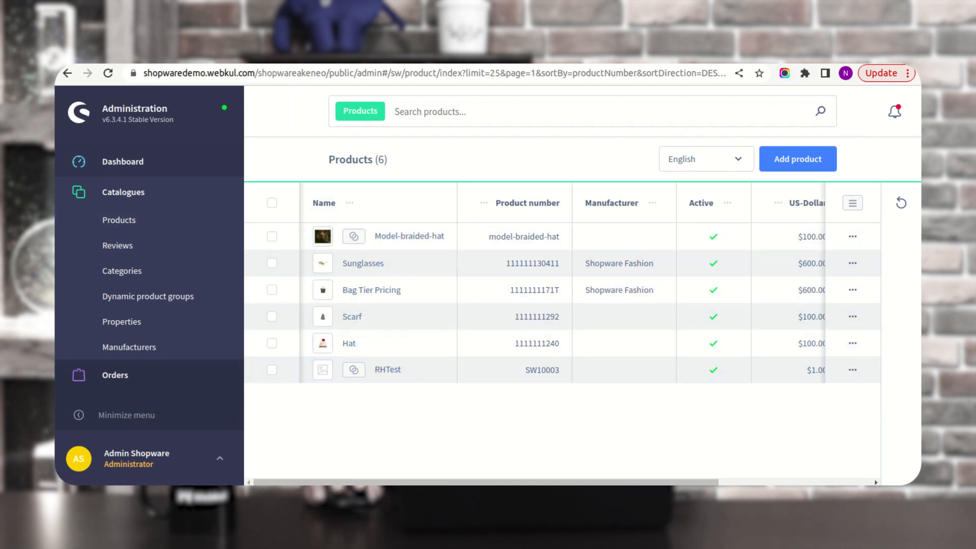
pyautogui.click(656, 57)
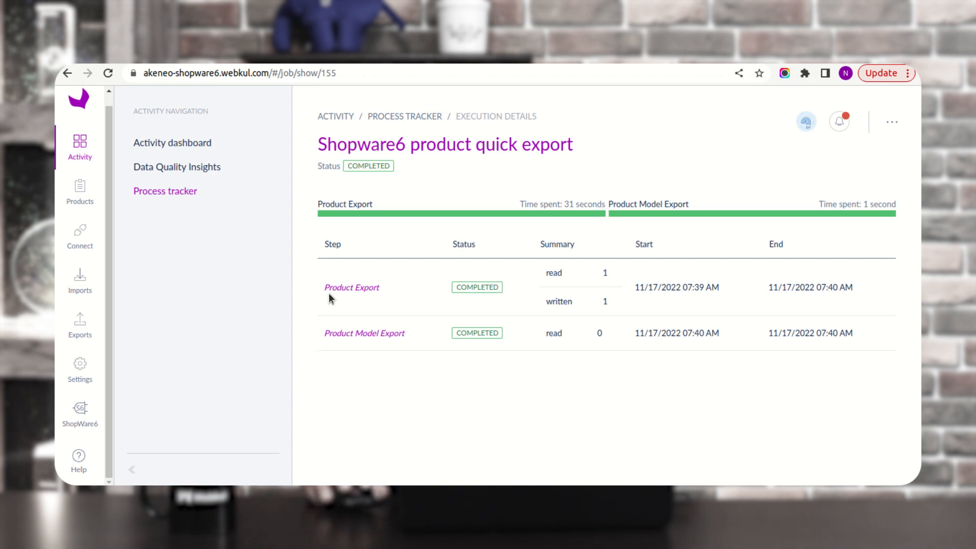
pyautogui.moveTo(337, 288); pyautogui.dragTo(376, 288)
pyautogui.click(604, 269)
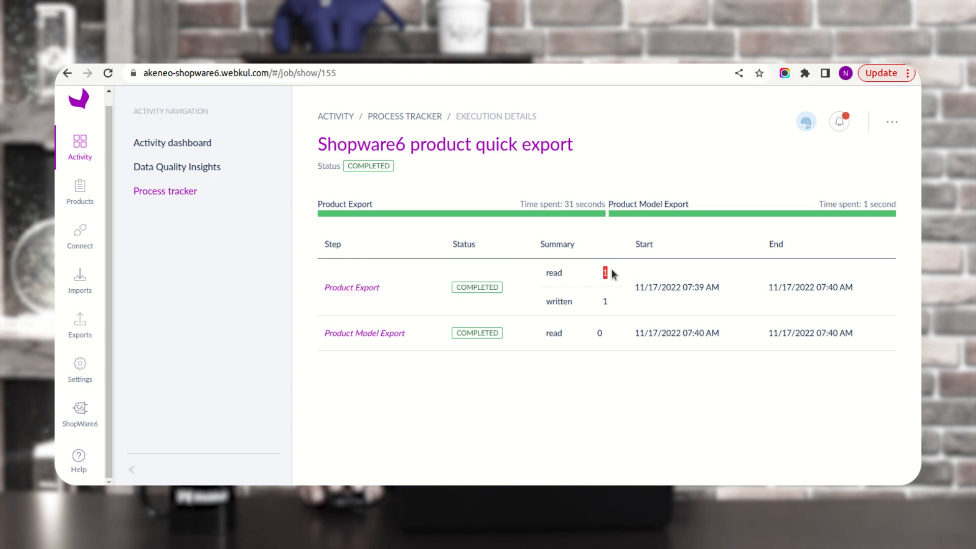
pyautogui.moveTo(603, 299); pyautogui.dragTo(616, 306)
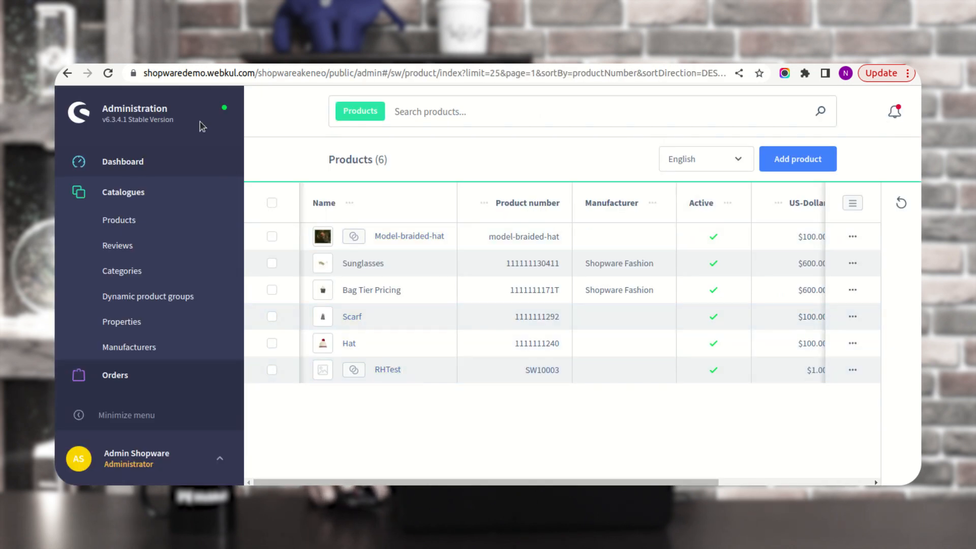
# Step: Reload the Shopware product list and check the Cross Selling settings of the exported Belt product
pyautogui.click(109, 74)
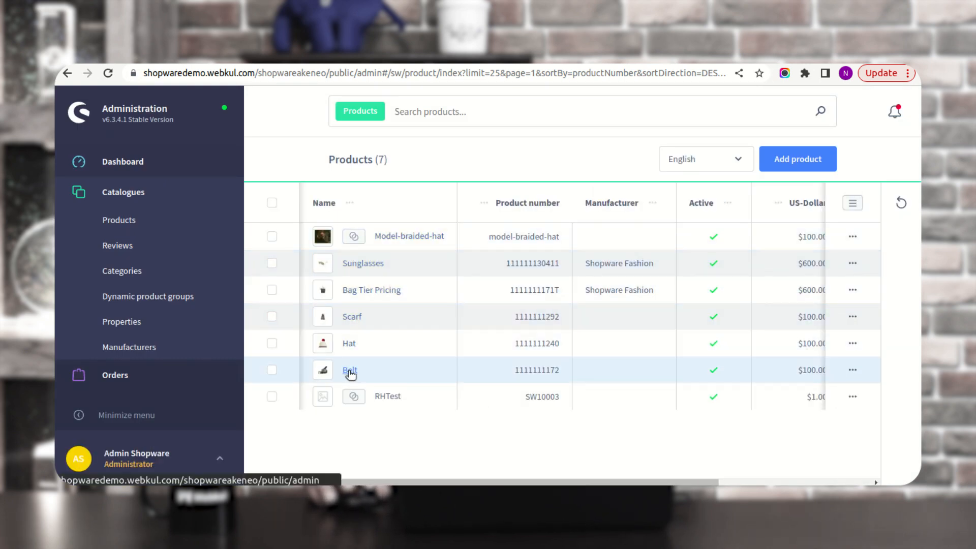
pyautogui.click(350, 372)
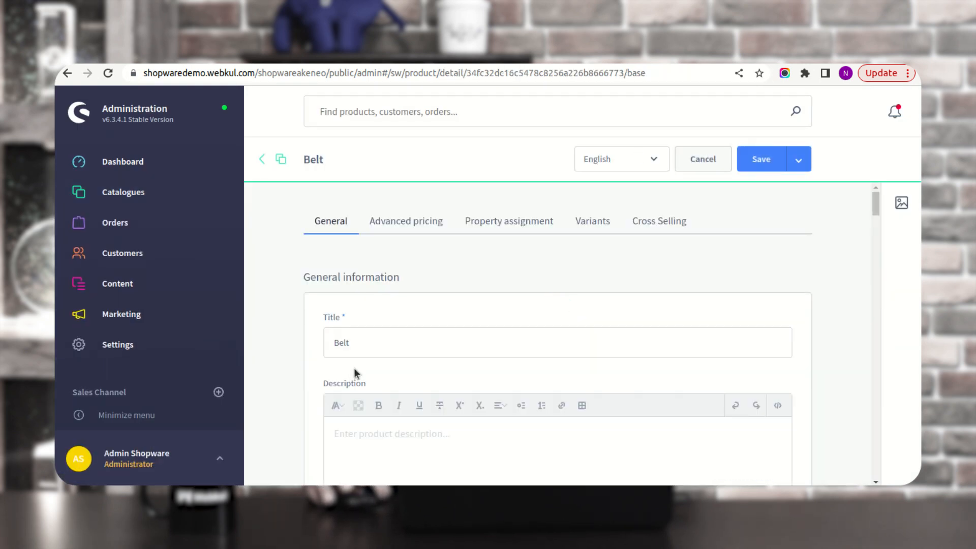
pyautogui.click(658, 229)
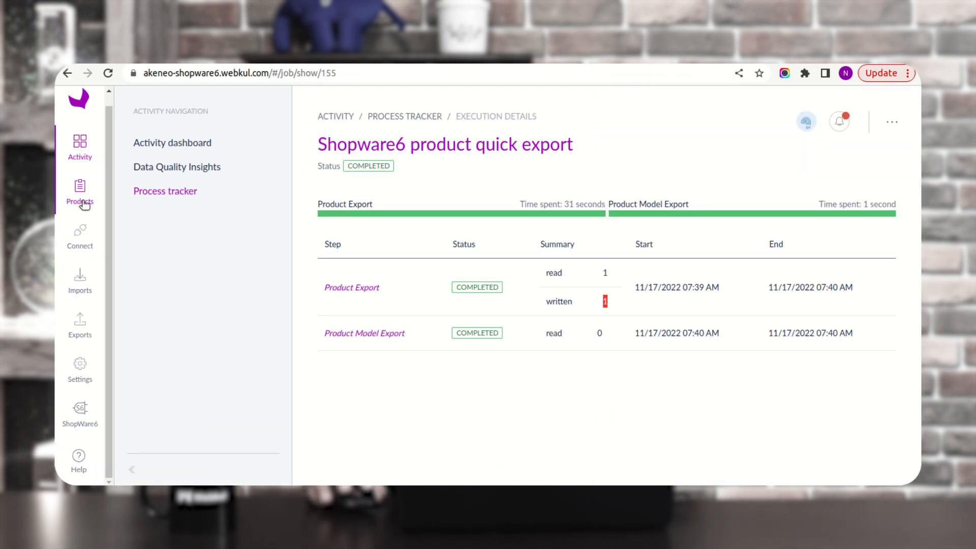
# Step: In Akeneo, open the Belt product and examine its cross-sell associations
pyautogui.click(82, 201)
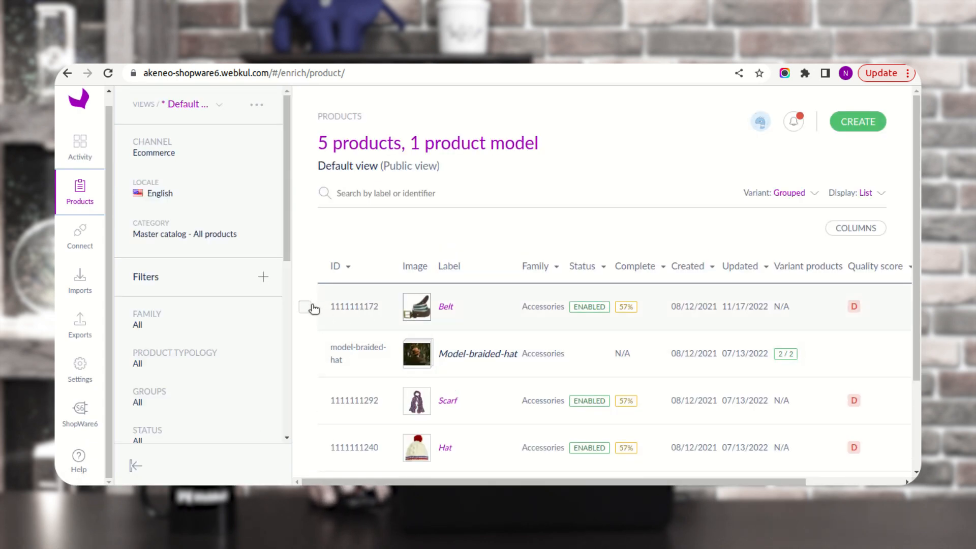
pyautogui.click(444, 309)
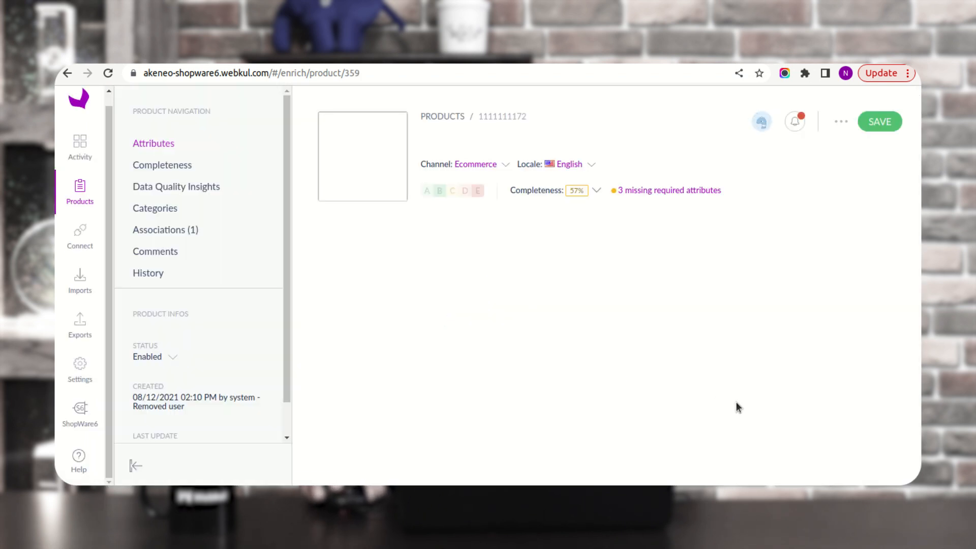
pyautogui.click(186, 231)
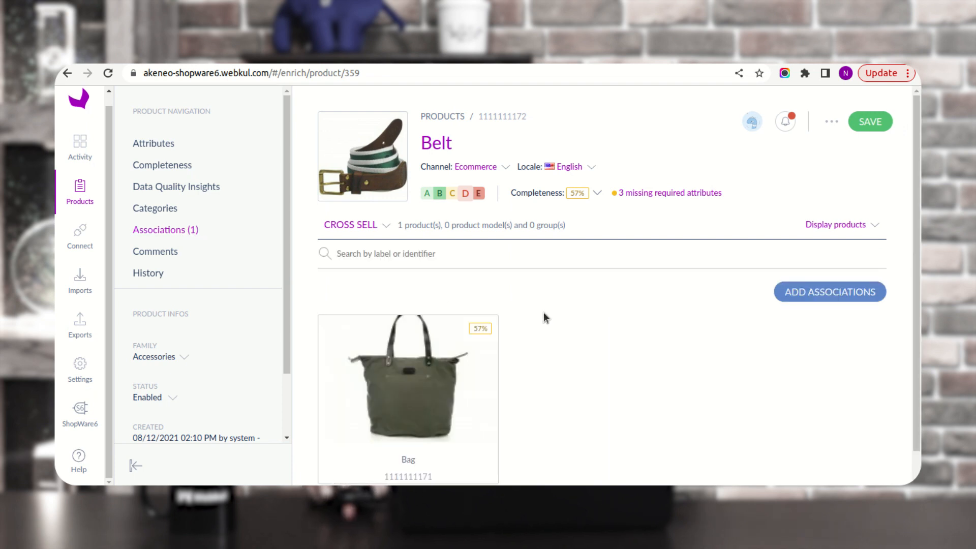
pyautogui.scroll(-1, 448, 445)
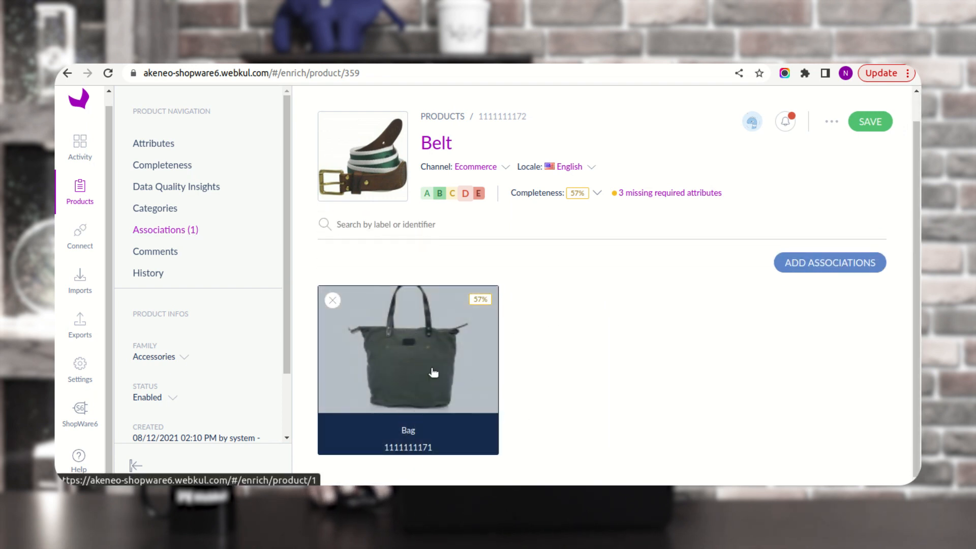
pyautogui.scroll(1, 434, 366)
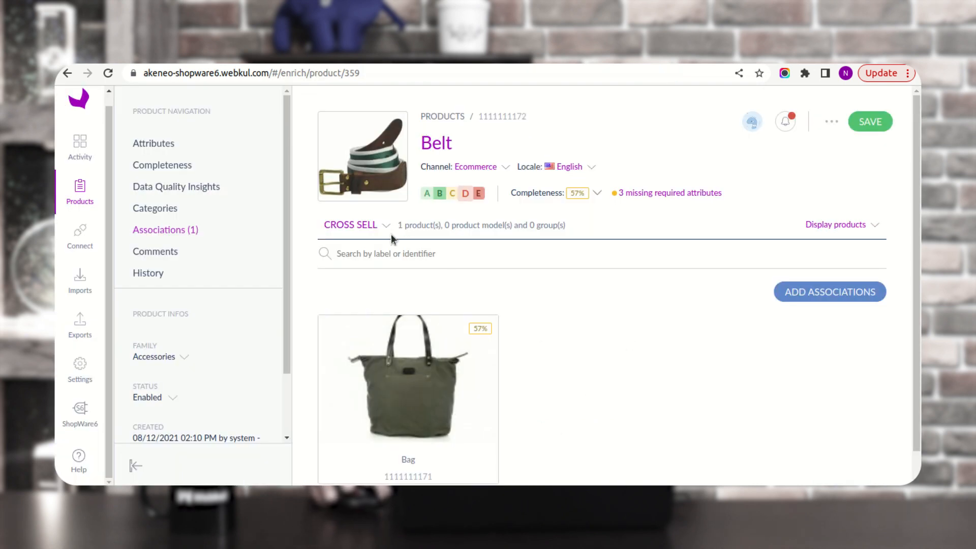
pyautogui.moveTo(397, 227); pyautogui.dragTo(431, 224)
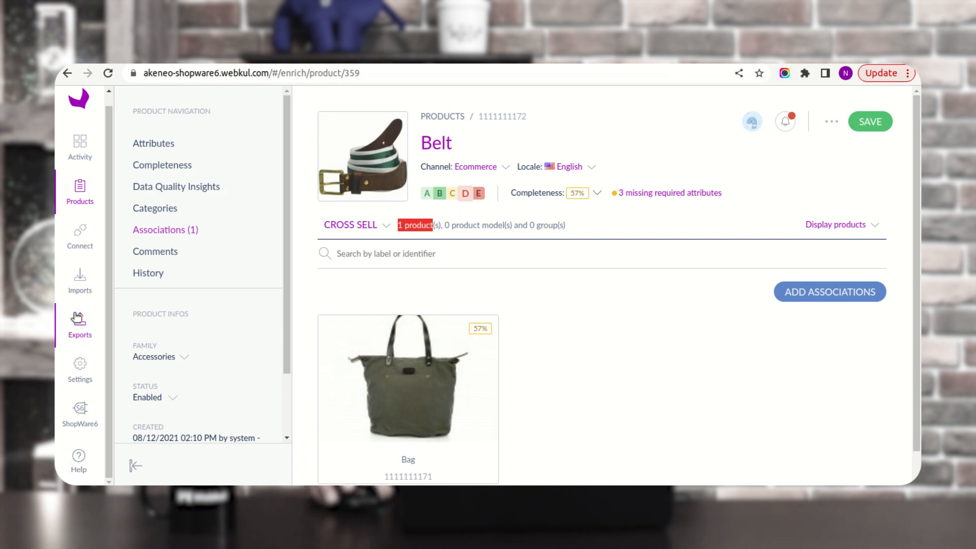
# Step: Open the ShopWare6 Dynamics Group Export profile for editing, review its content filters down to the Name condition, and save the profile
pyautogui.click(80, 334)
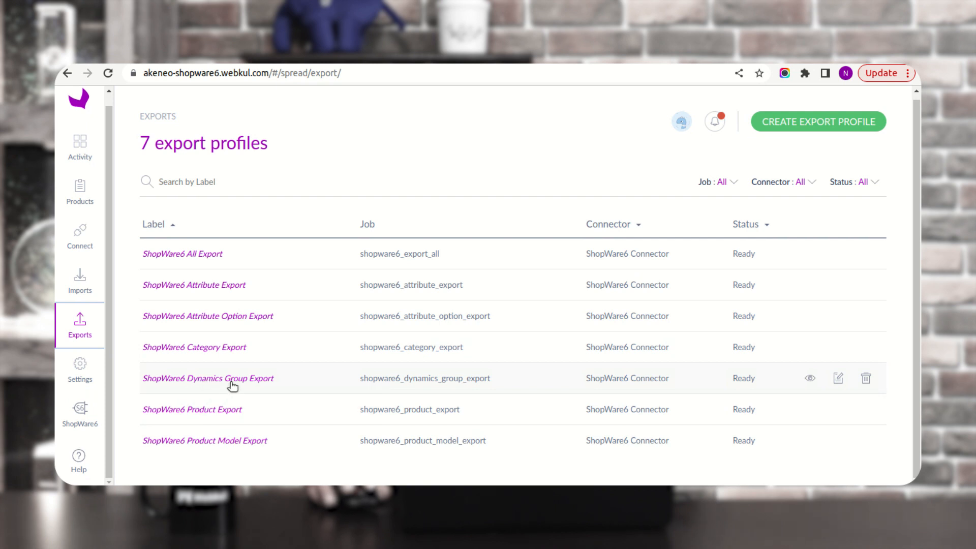
pyautogui.click(231, 383)
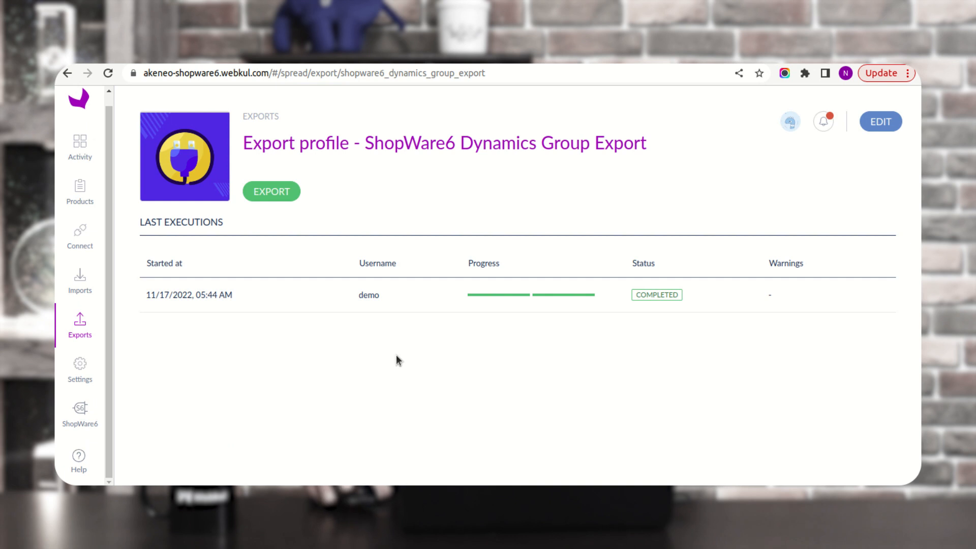
pyautogui.click(876, 123)
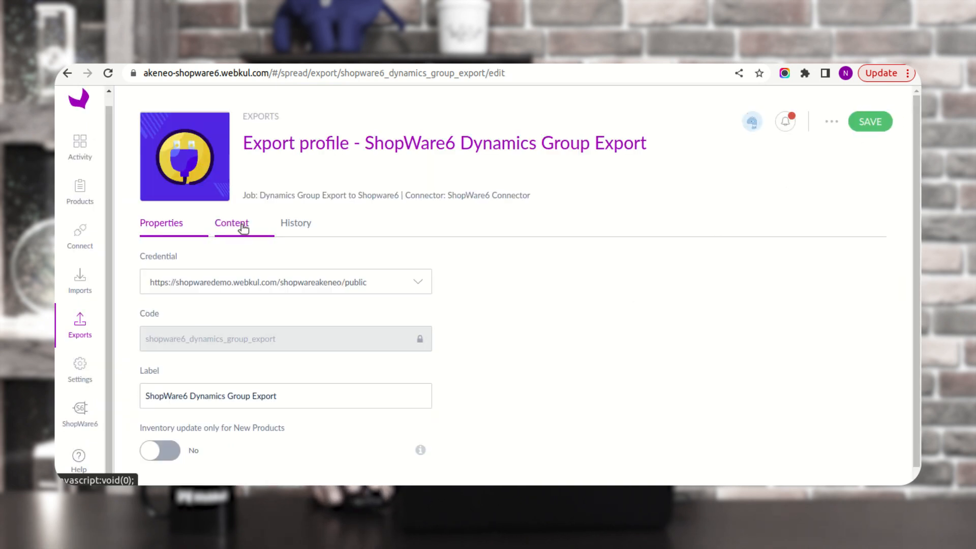
pyautogui.click(234, 222)
pyautogui.scroll(-8, 342, 413)
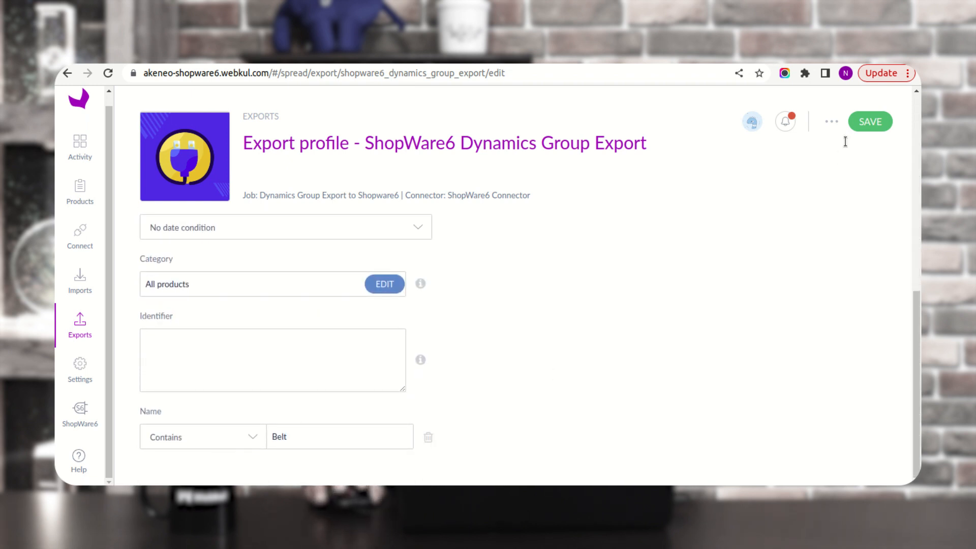
pyautogui.click(867, 124)
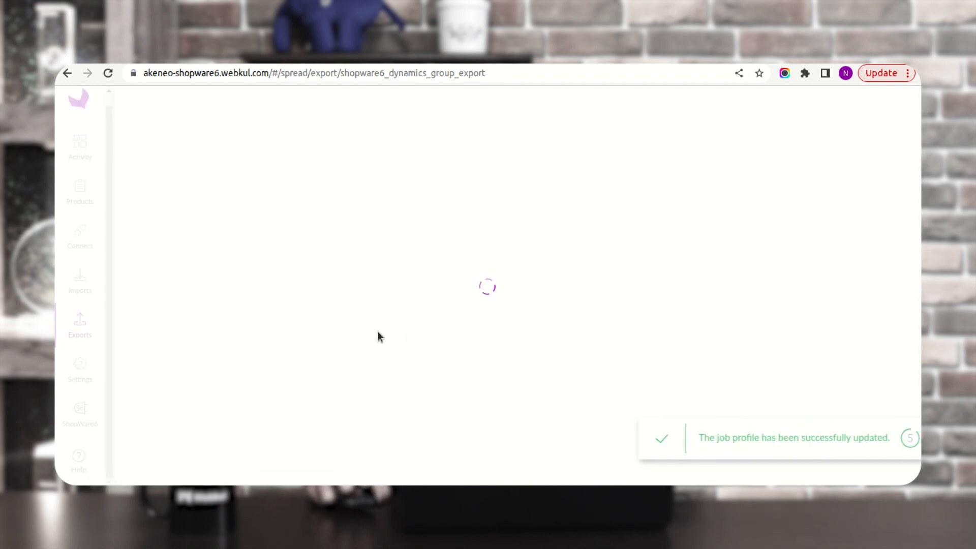
# Step: Run the ShopWare6 Dynamics Group Export and check the status and read count of its Product Dynamic Groups Export step
pyautogui.click(277, 193)
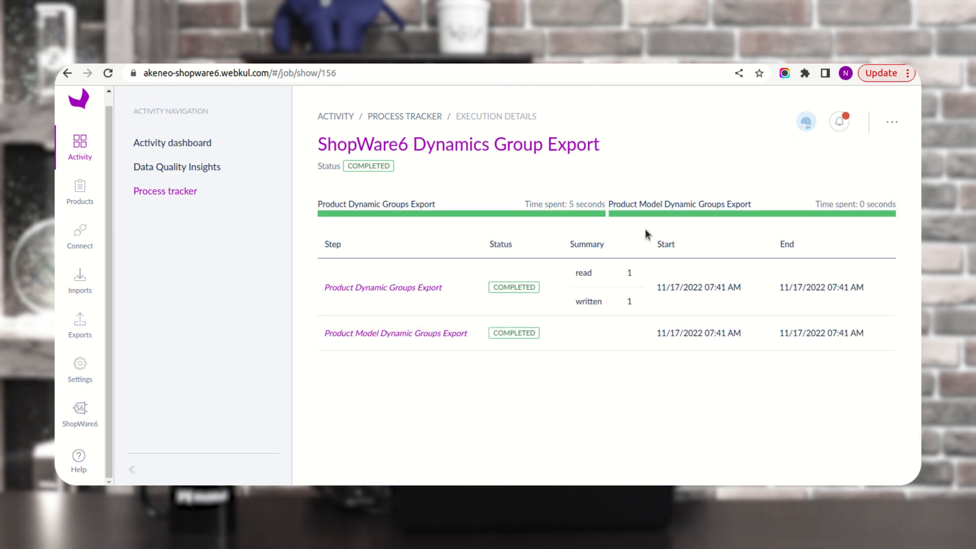
pyautogui.moveTo(341, 288); pyautogui.dragTo(526, 292)
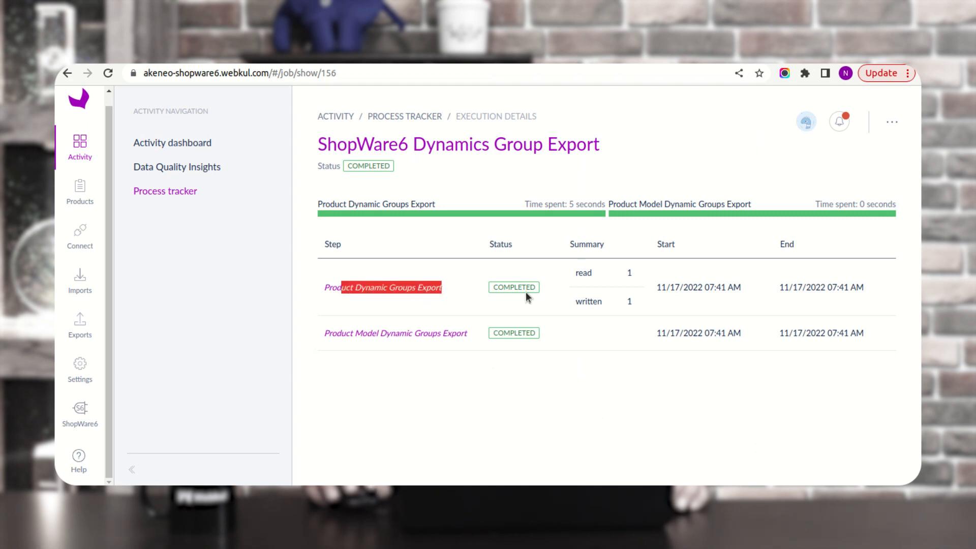
pyautogui.moveTo(588, 273); pyautogui.dragTo(627, 275)
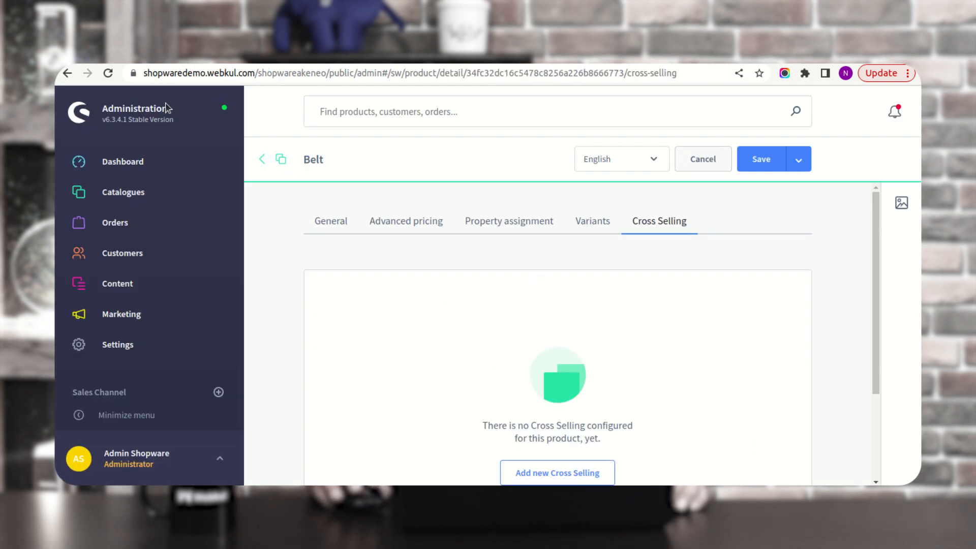
# Step: Reload the Belt product page in Shopware and open the dynamic product groups list to check the exported group
pyautogui.click(108, 73)
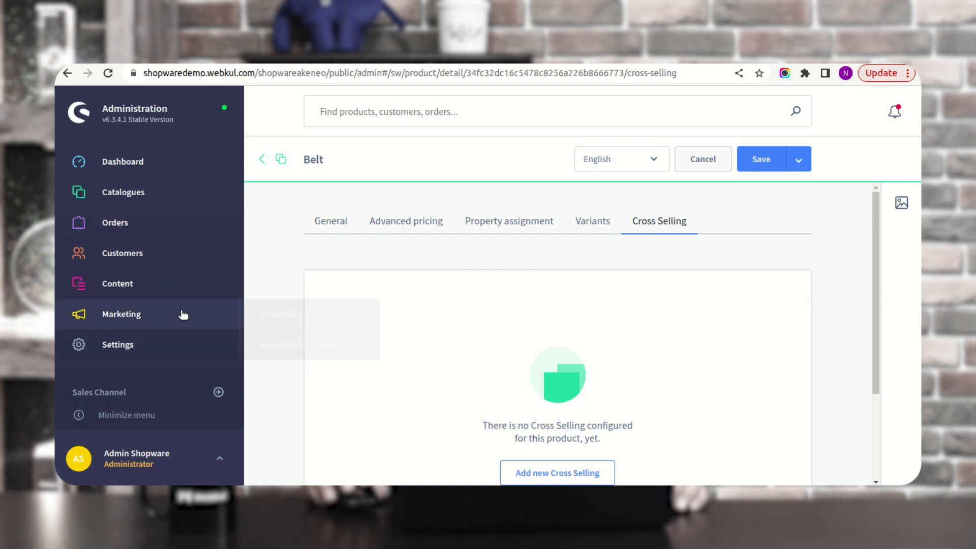
pyautogui.moveTo(142, 197)
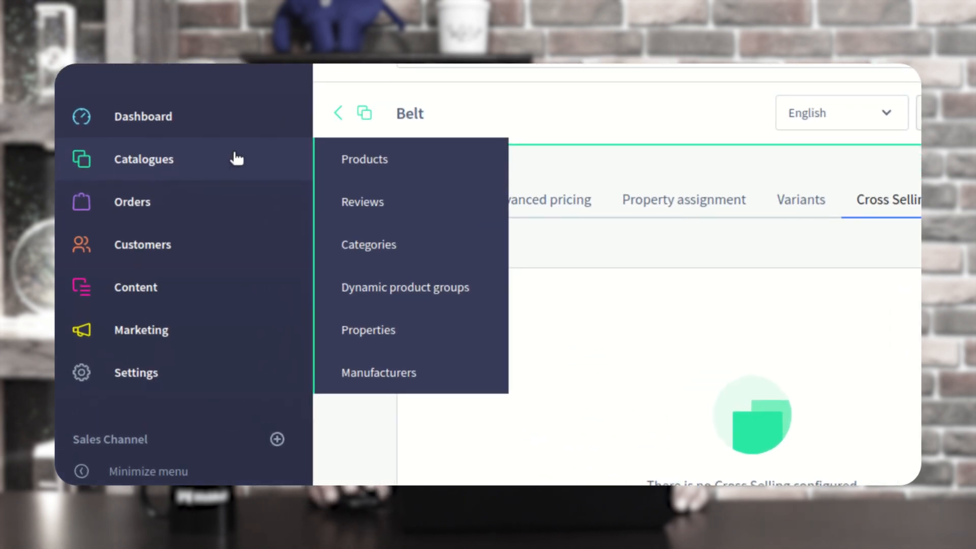
pyautogui.click(410, 289)
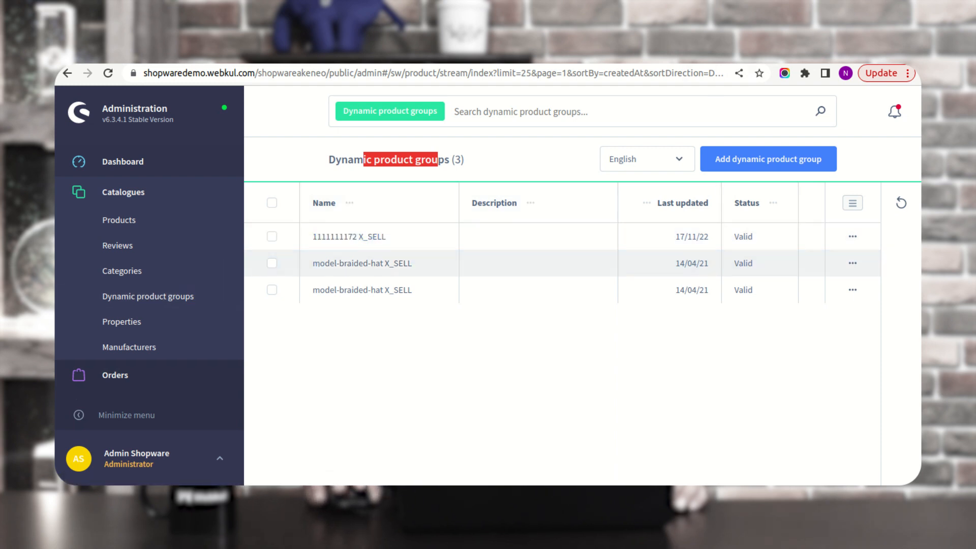
# Step: In Akeneo, quick export the Belt product with Shopware6 Quick Export, all attributes, labels and media, and open the job's execution details
pyautogui.click(699, 55)
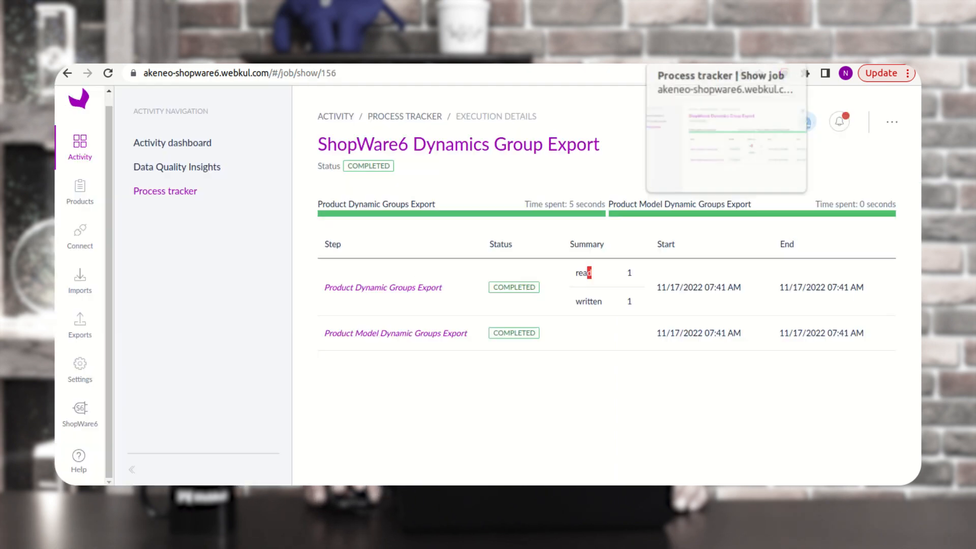
pyautogui.click(81, 202)
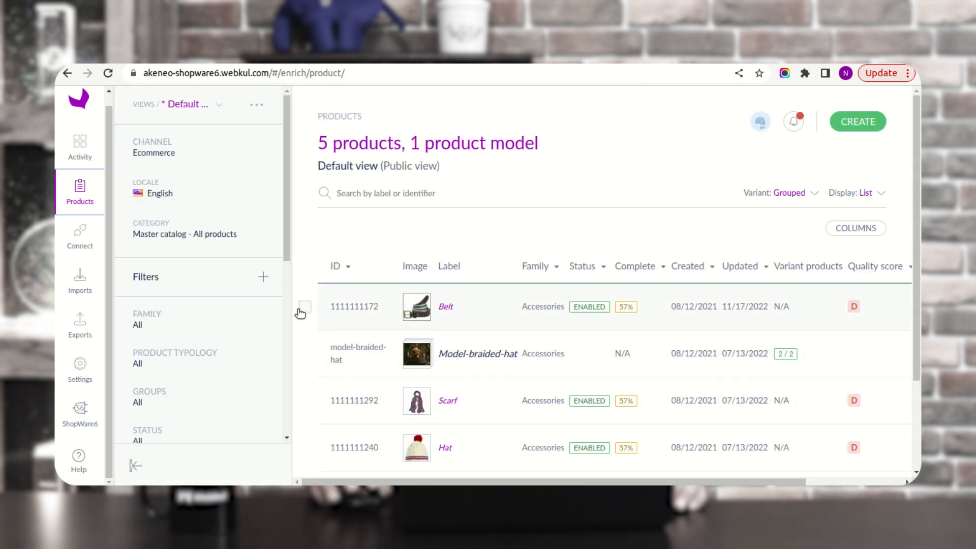
pyautogui.click(304, 306)
pyautogui.click(732, 467)
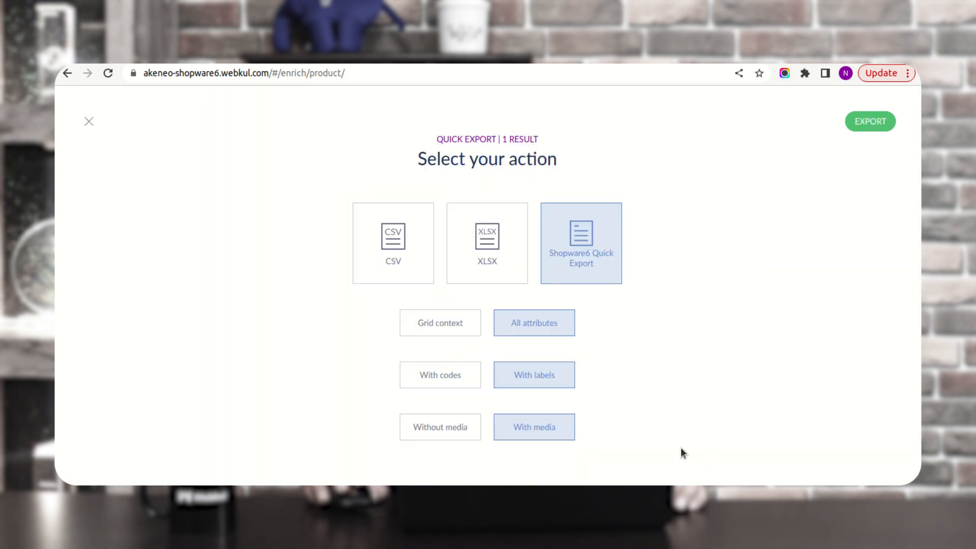
pyautogui.click(874, 121)
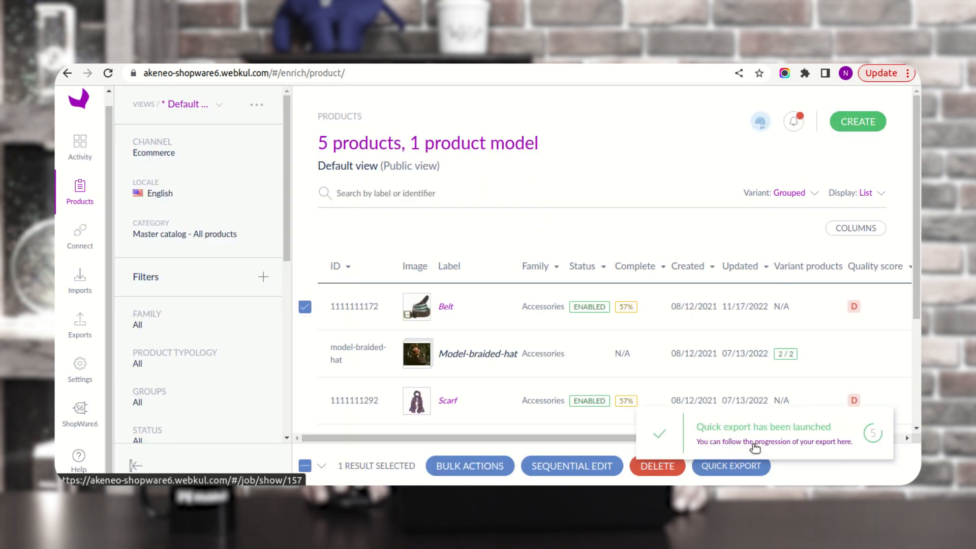
pyautogui.click(755, 442)
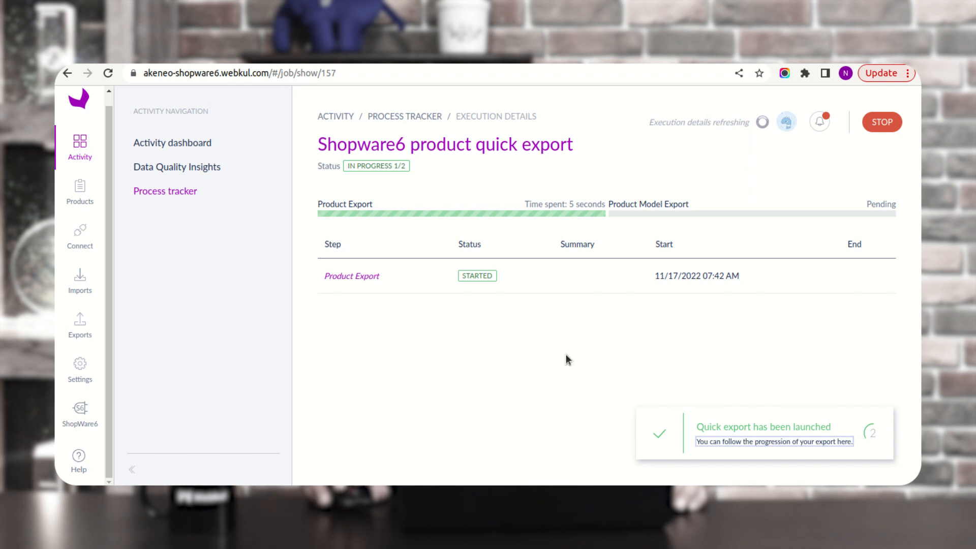
pyautogui.moveTo(370, 145); pyautogui.dragTo(562, 153)
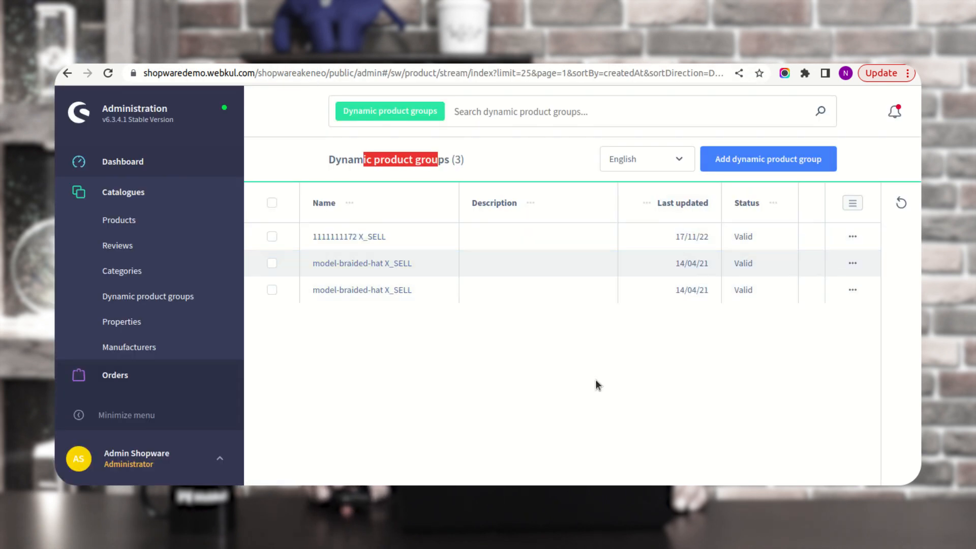
# Step: In Shopware, open the Belt product from the product list and check its Cross Selling settings
pyautogui.click(144, 221)
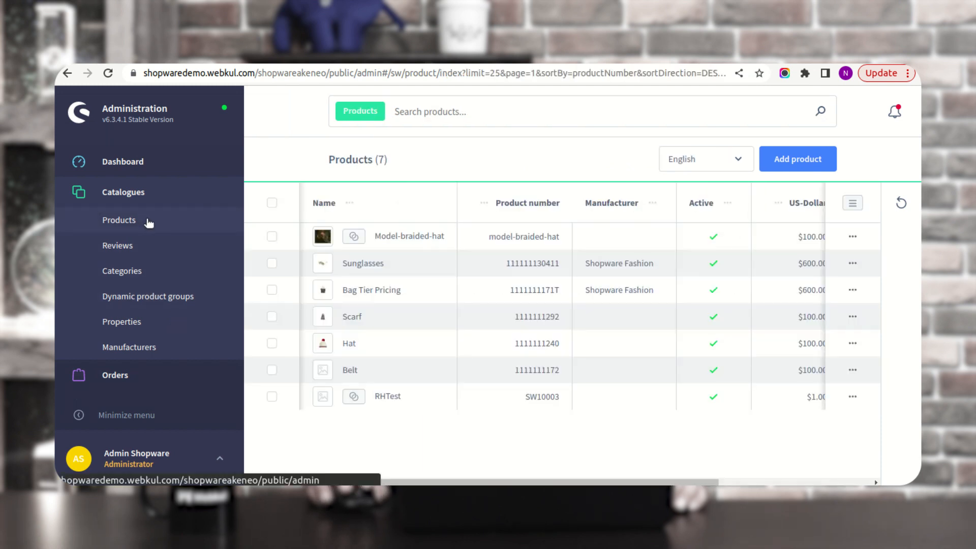
pyautogui.click(350, 370)
pyautogui.click(661, 224)
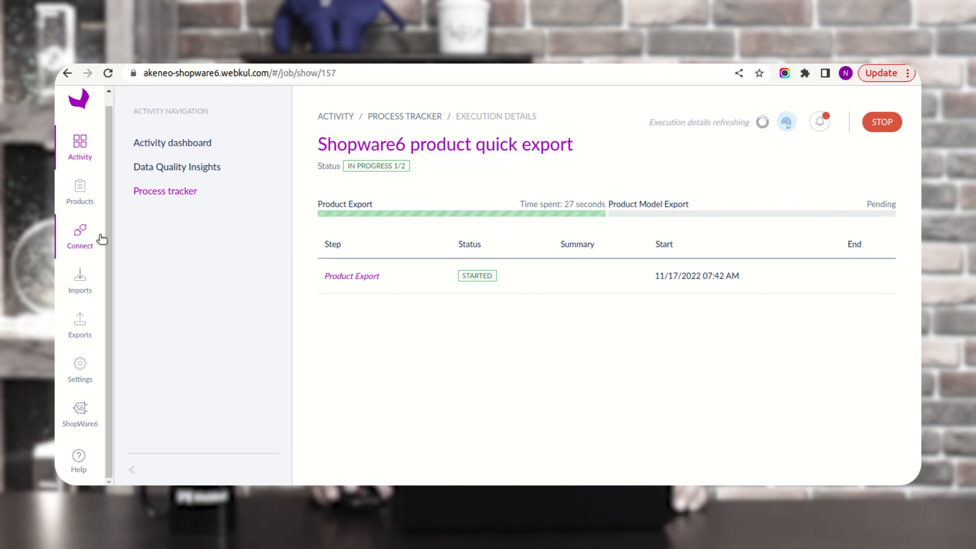
# Step: In Akeneo, start a new export profile, examine the jobs offered by the ShopWare6 Connector, and cancel the profile
pyautogui.click(86, 332)
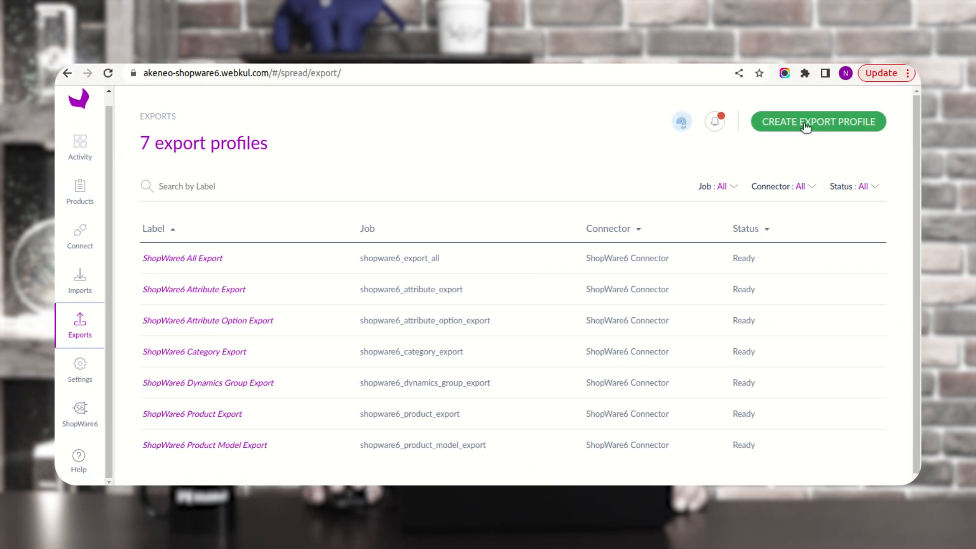
pyautogui.click(805, 126)
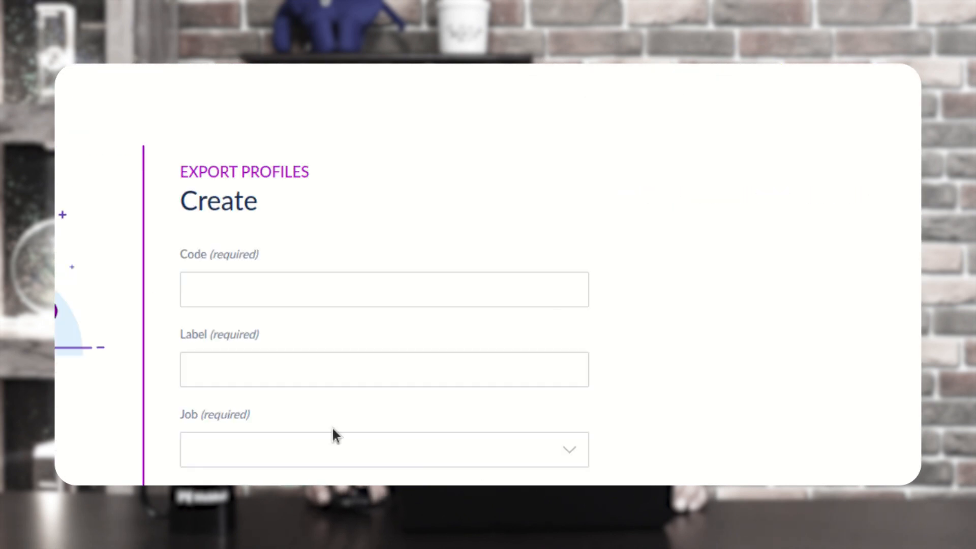
pyautogui.click(253, 448)
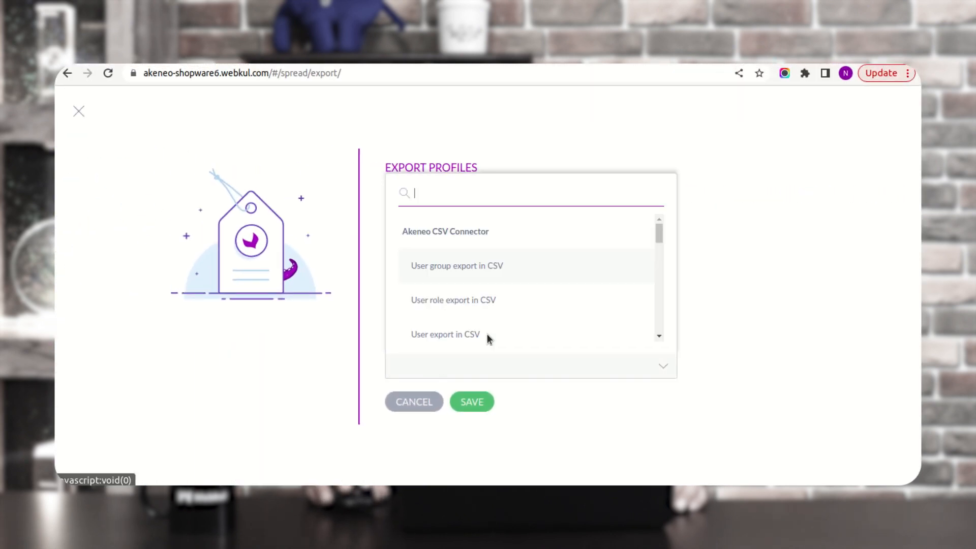
pyautogui.moveTo(658, 229); pyautogui.dragTo(653, 307)
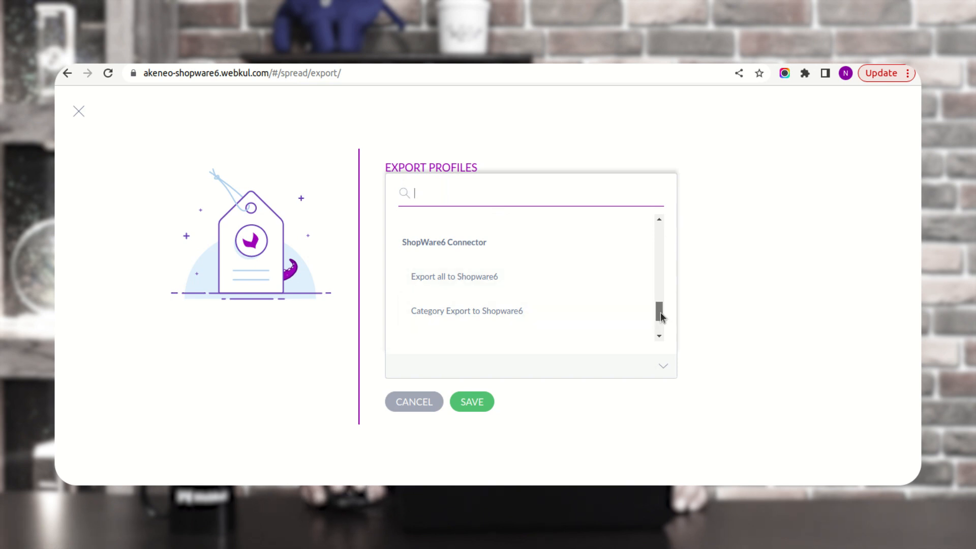
pyautogui.moveTo(661, 316); pyautogui.dragTo(661, 319)
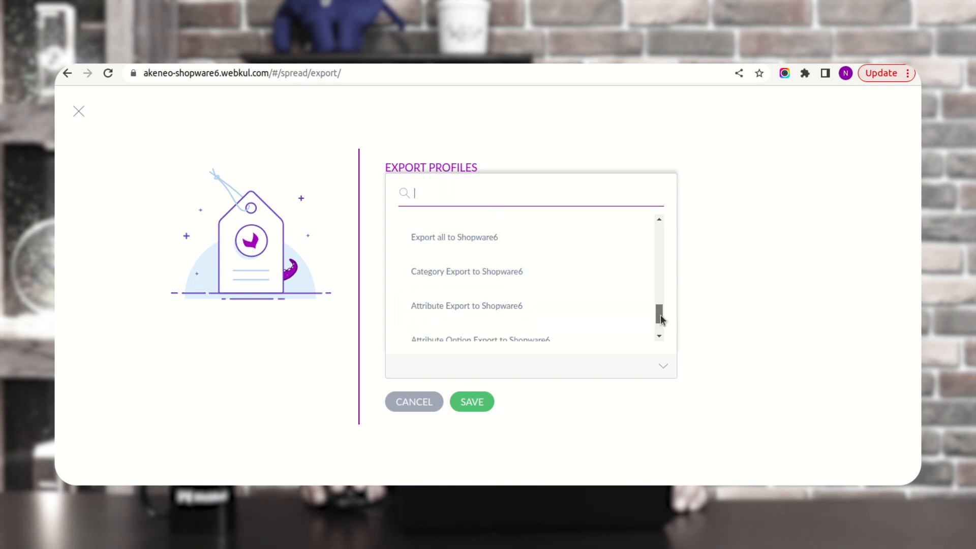
pyautogui.moveTo(661, 319); pyautogui.dragTo(662, 322)
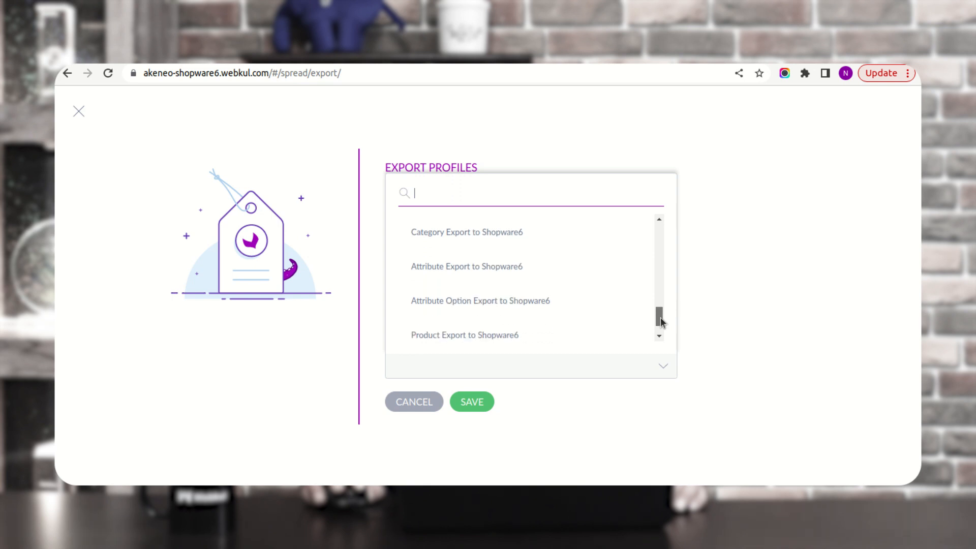
pyautogui.moveTo(661, 322); pyautogui.dragTo(661, 328)
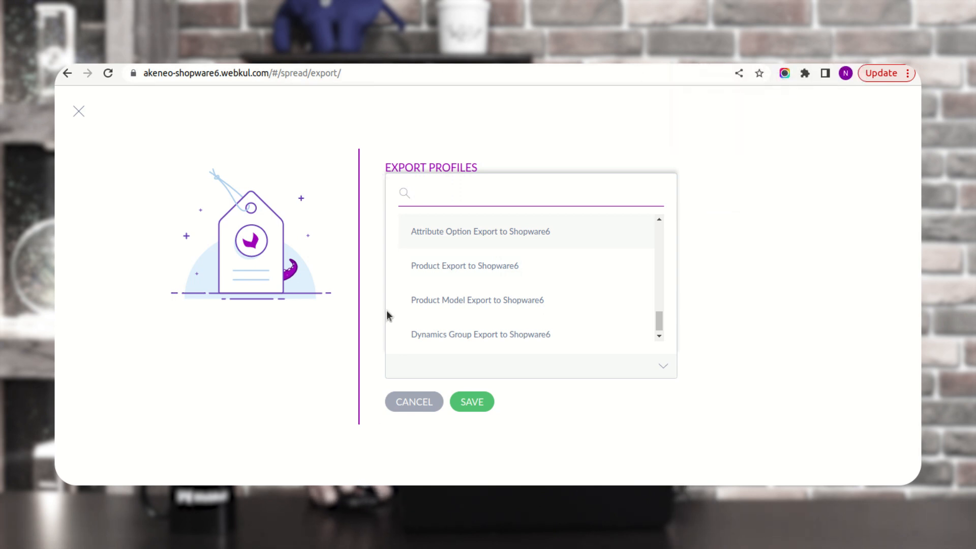
pyautogui.click(412, 401)
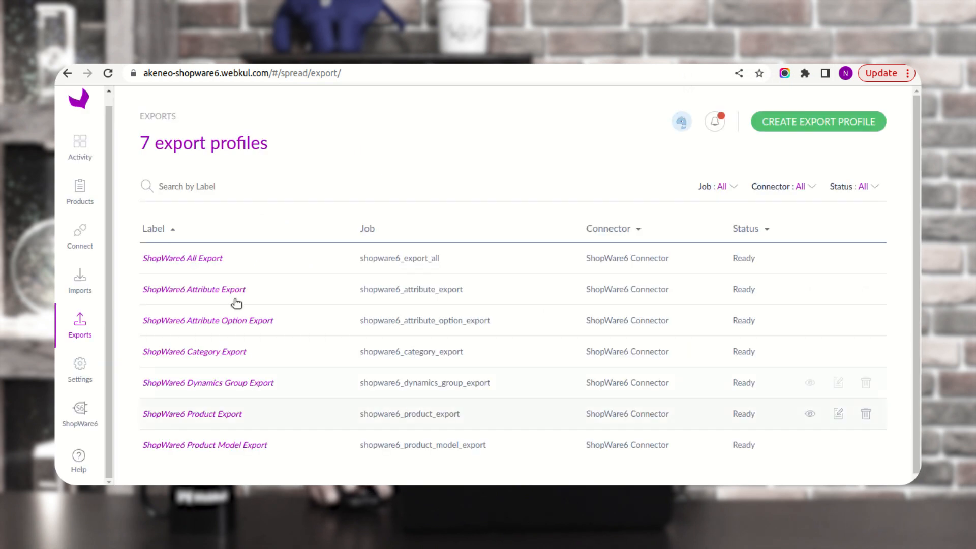
# Step: Open the execution details of the latest shopware6 product quick export job in the process tracker
pyautogui.click(82, 197)
pyautogui.click(82, 154)
pyautogui.click(173, 201)
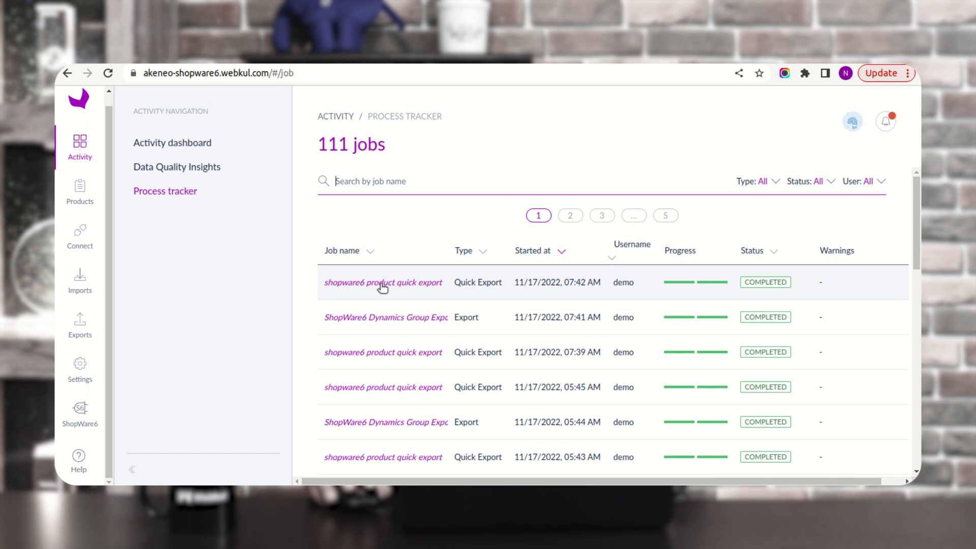
pyautogui.click(381, 283)
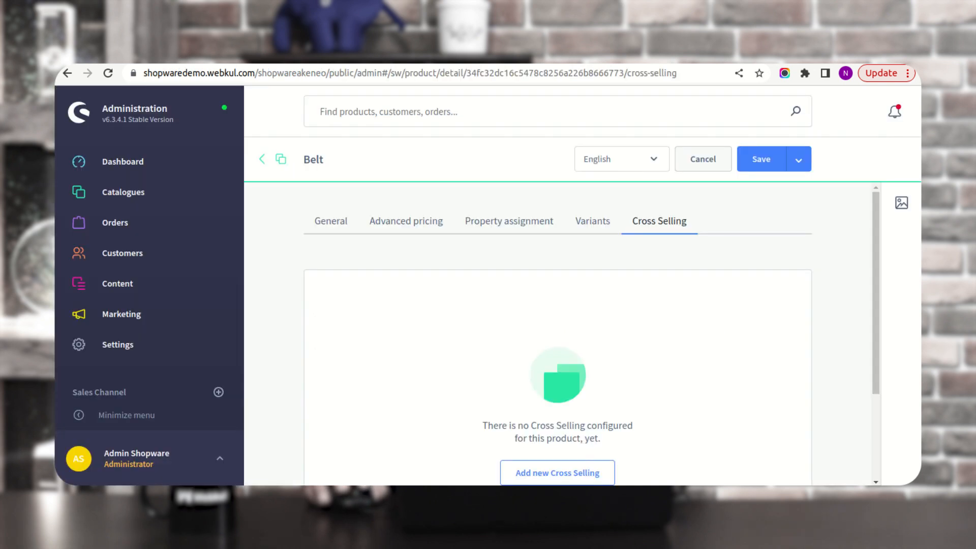
# Step: Reload the Belt product page in Shopware and examine its cross-selling name, type, product group and sorting settings
pyautogui.click(110, 74)
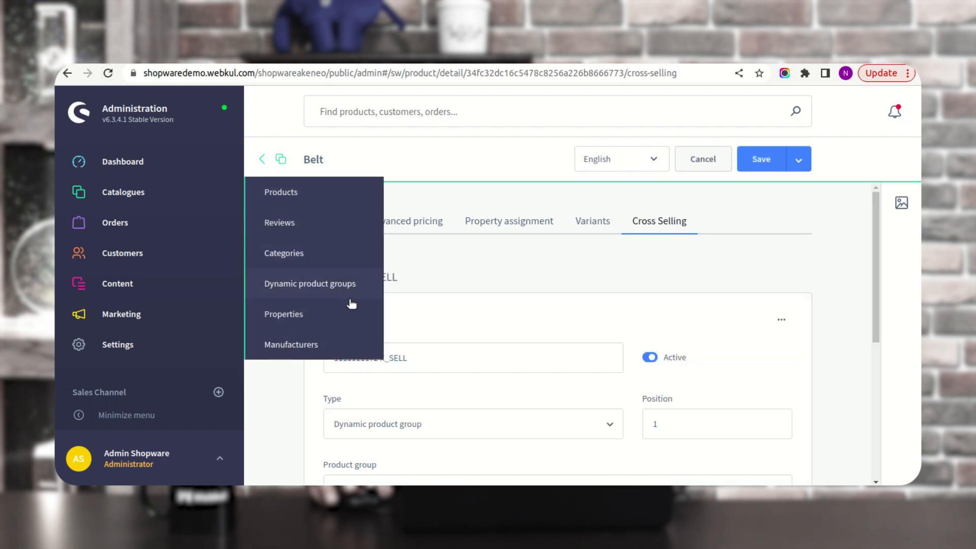
pyautogui.moveTo(305, 278); pyautogui.dragTo(398, 278)
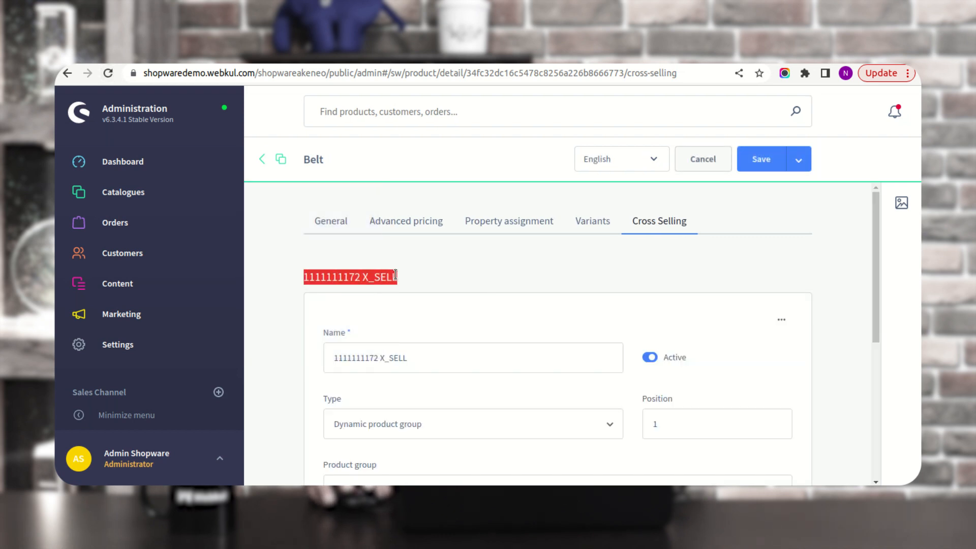
pyautogui.scroll(-1, 402, 324)
pyautogui.scroll(-1, 403, 323)
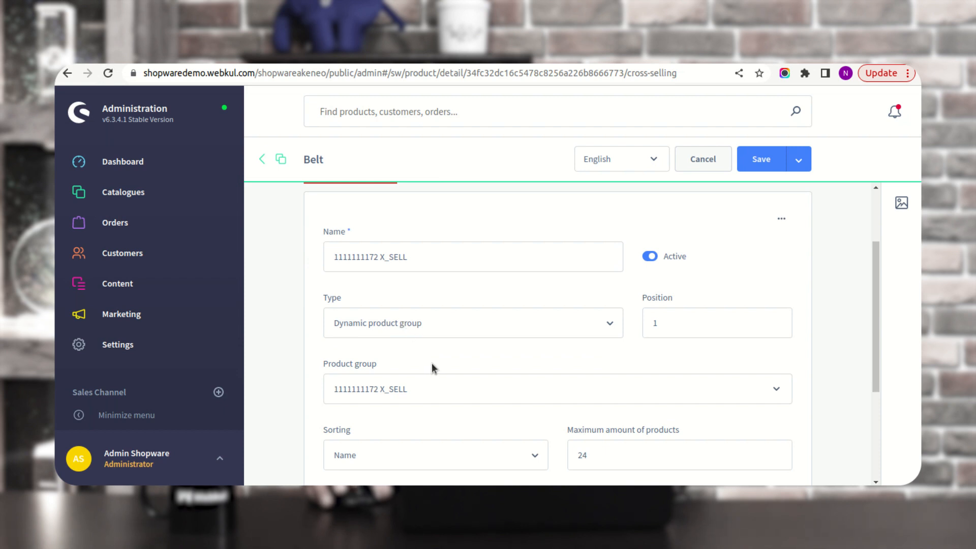
pyautogui.scroll(3, 431, 368)
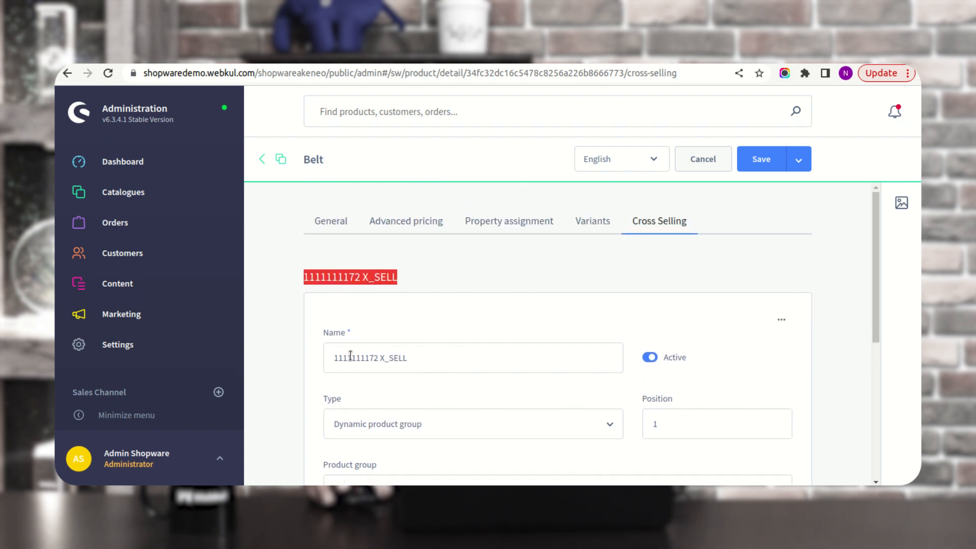
# Step: Check the Belt's X_SELL group in the dynamic product groups list, and reopen the Belt product to review its Cross Selling settings
pyautogui.moveTo(193, 203)
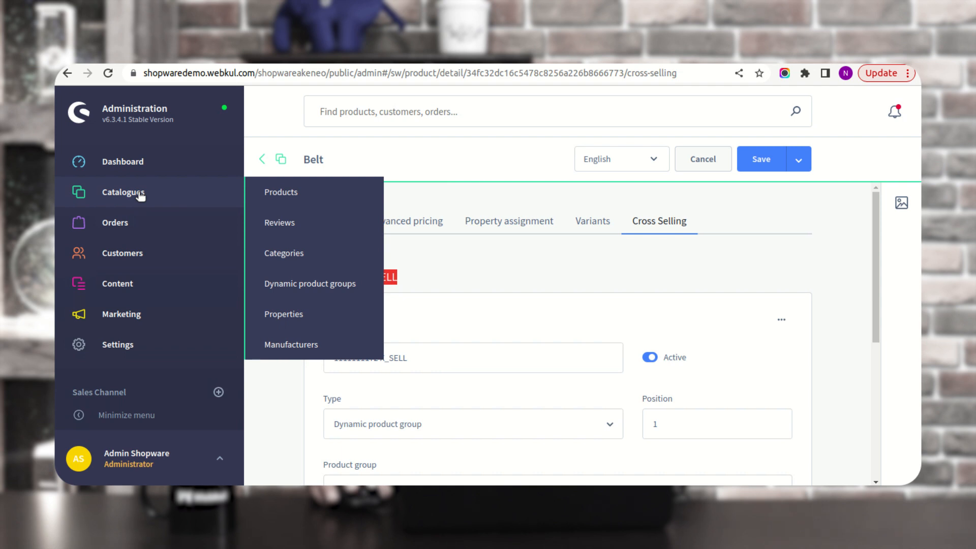
pyautogui.click(308, 284)
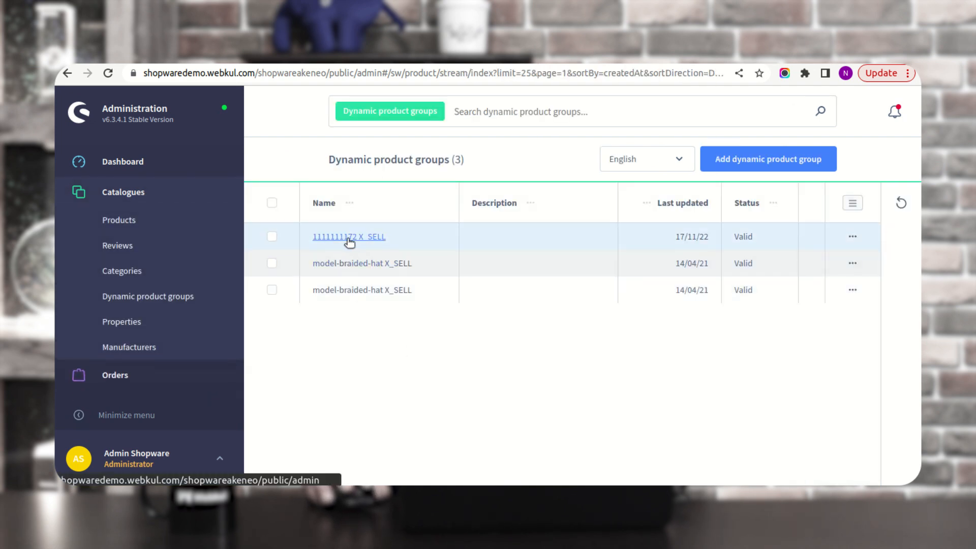
pyautogui.click(132, 227)
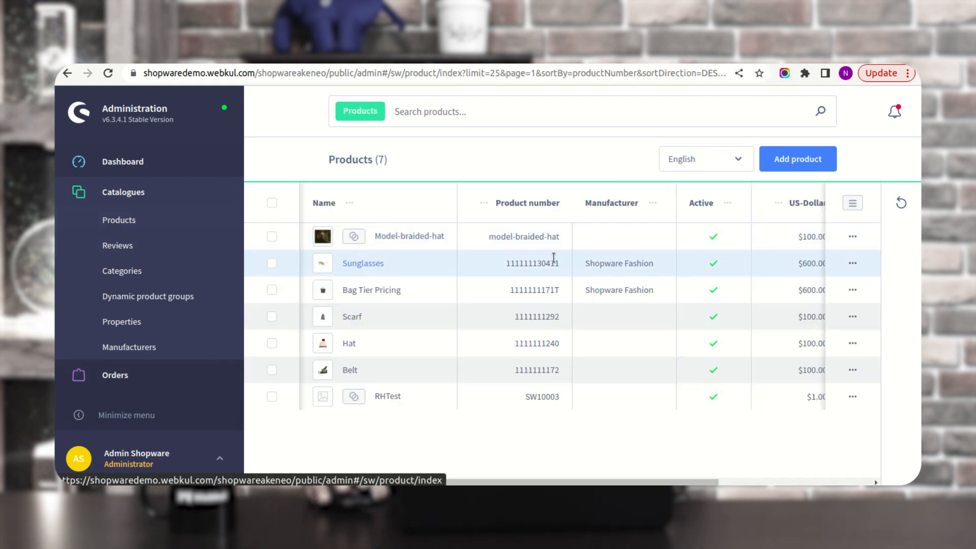
pyautogui.click(350, 370)
pyautogui.click(659, 224)
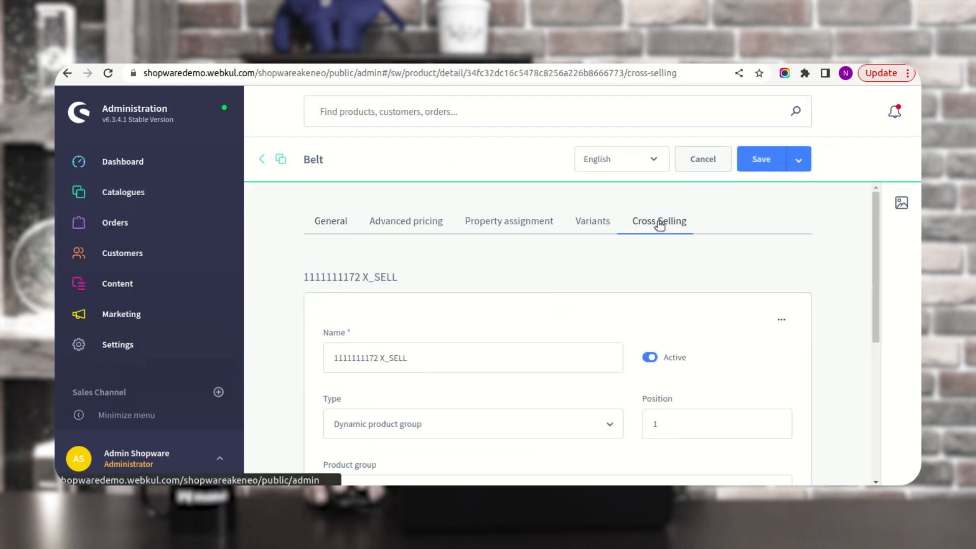
pyautogui.scroll(-3, 520, 379)
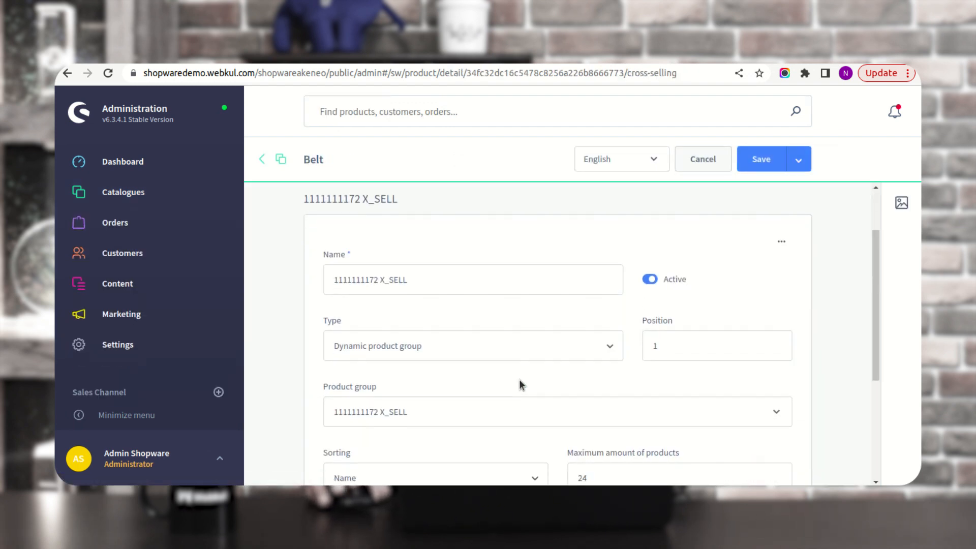
pyautogui.scroll(3, 521, 385)
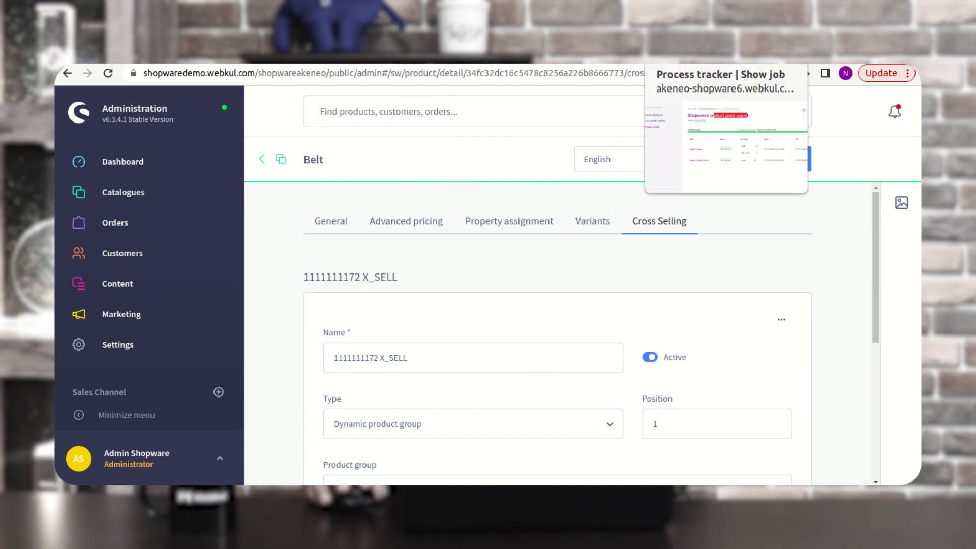
# Step: In Akeneo, start a new import profile, examine the jobs offered by the ShopWare6 Connector, and leave the job selection without choosing one
pyautogui.click(686, 55)
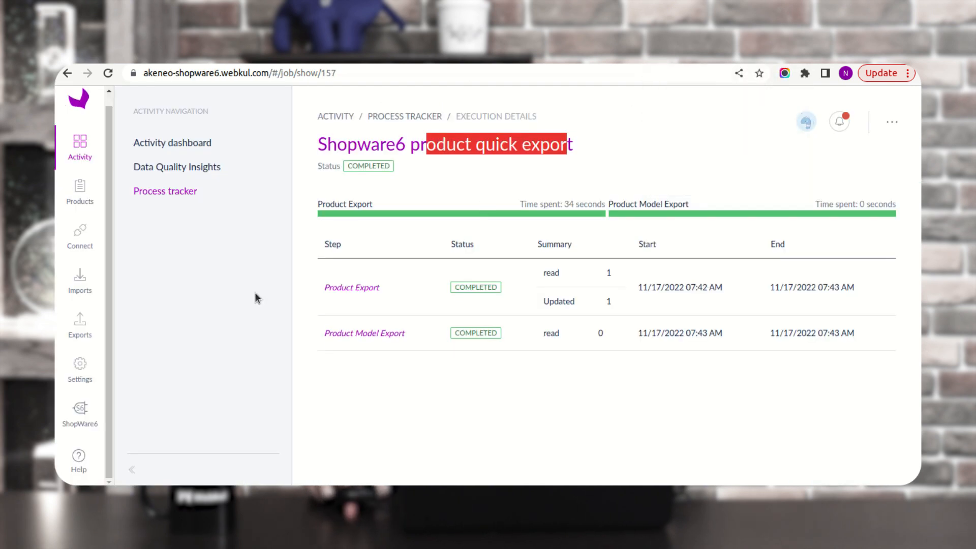
pyautogui.click(80, 286)
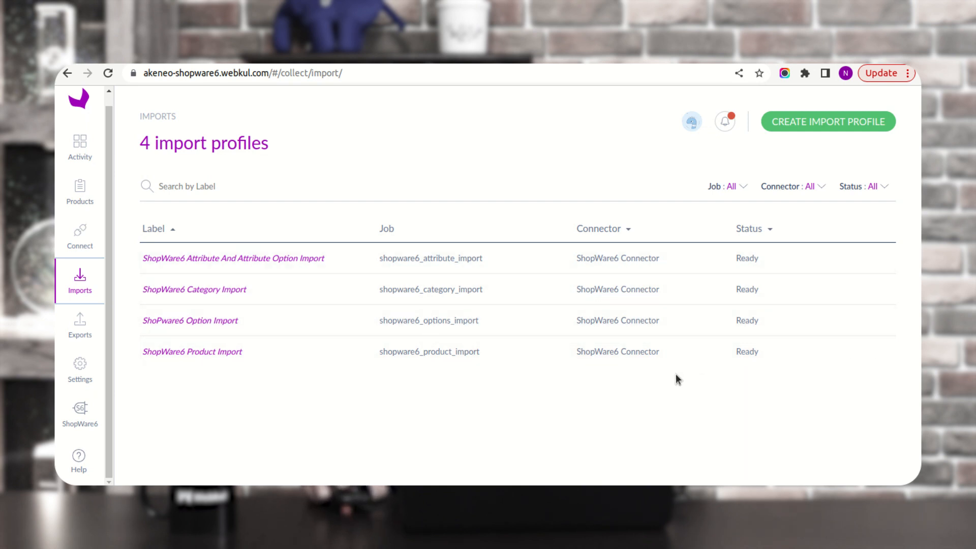
pyautogui.click(825, 133)
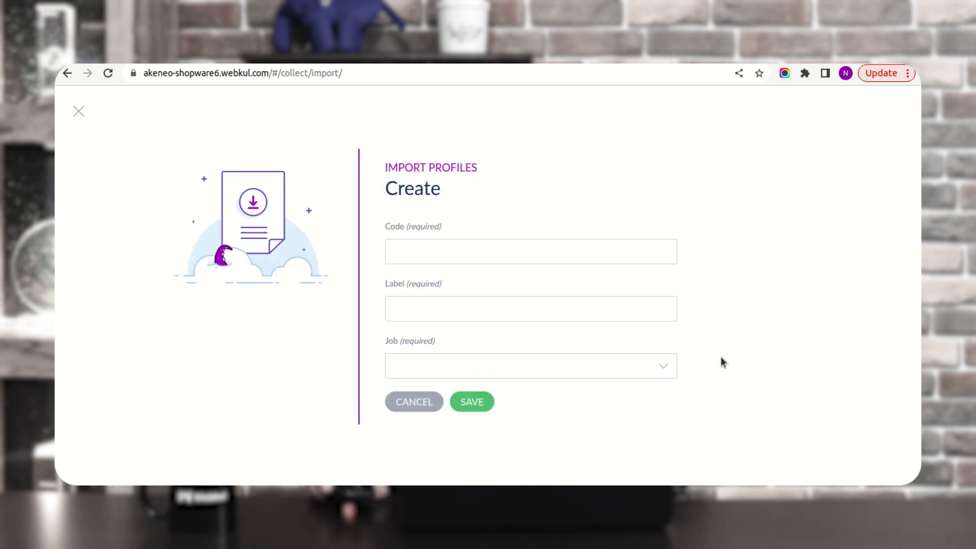
pyautogui.click(415, 364)
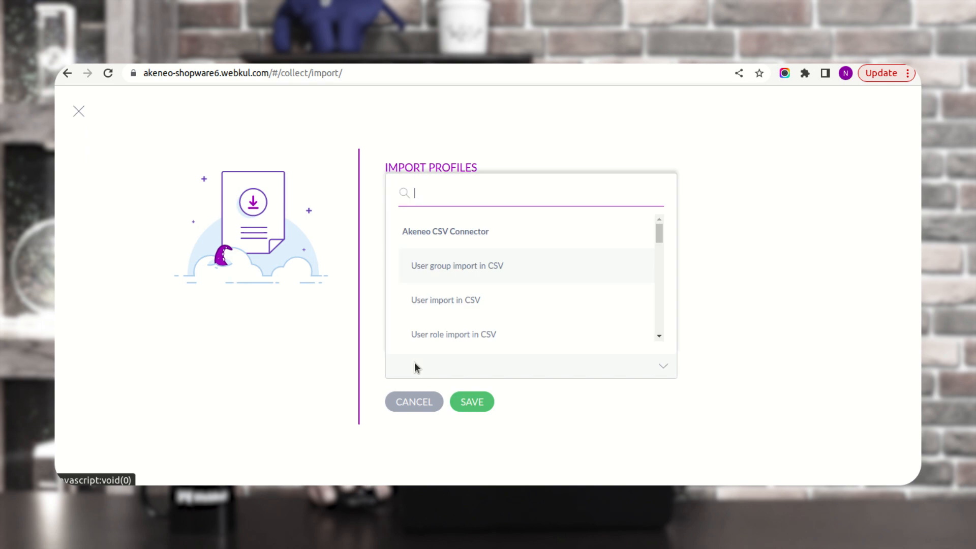
pyautogui.moveTo(662, 239); pyautogui.dragTo(659, 318)
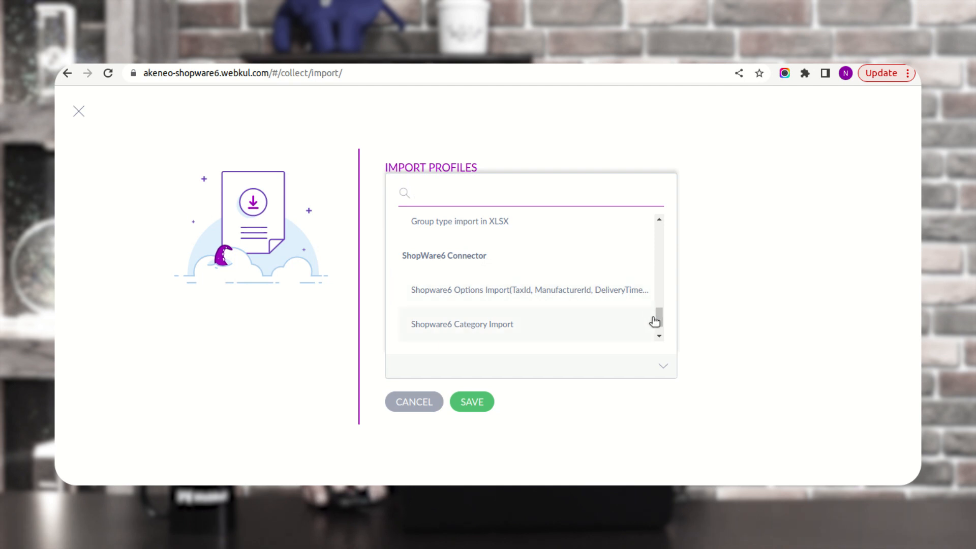
pyautogui.scroll(-2, 658, 322)
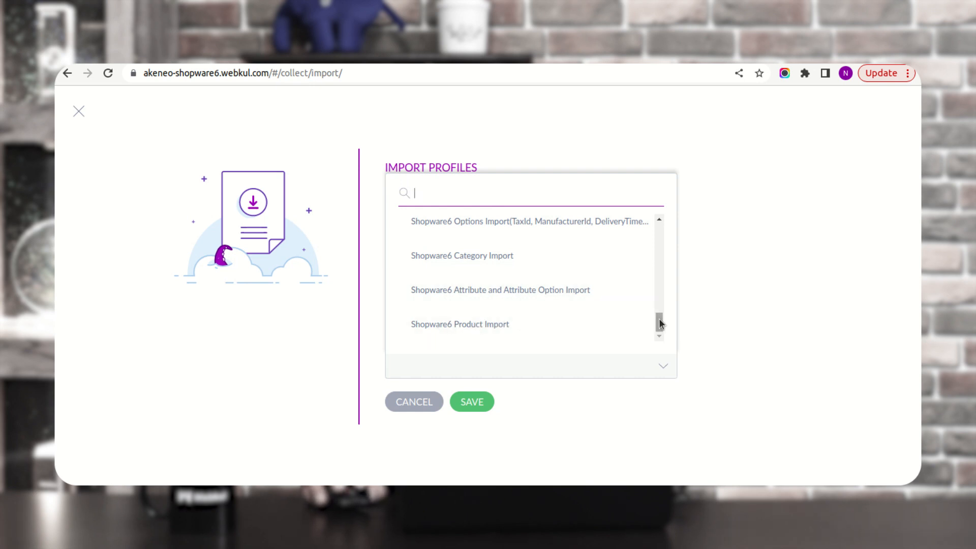
pyautogui.click(422, 402)
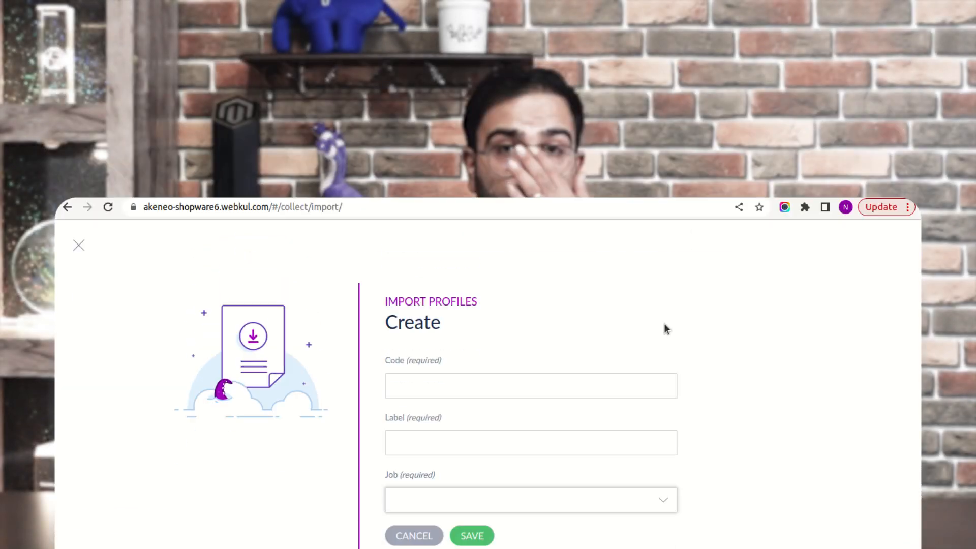